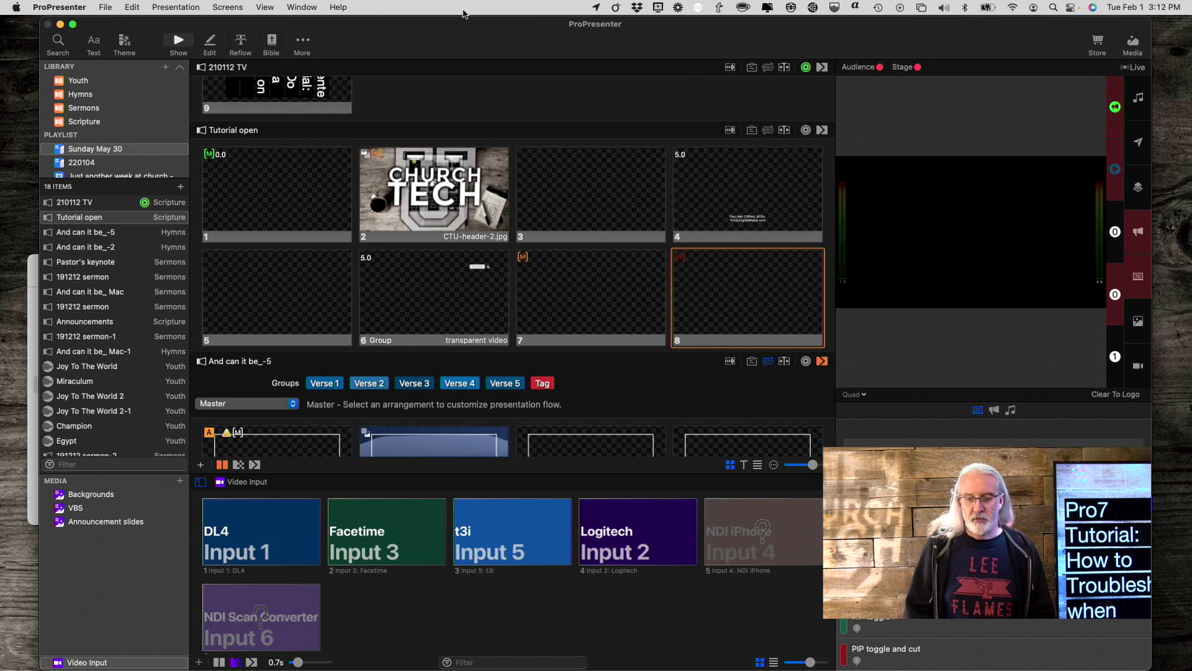
# Search Spotlight for ProPresenter, then dismiss the search and return to the app.
pyautogui.press('super+space')
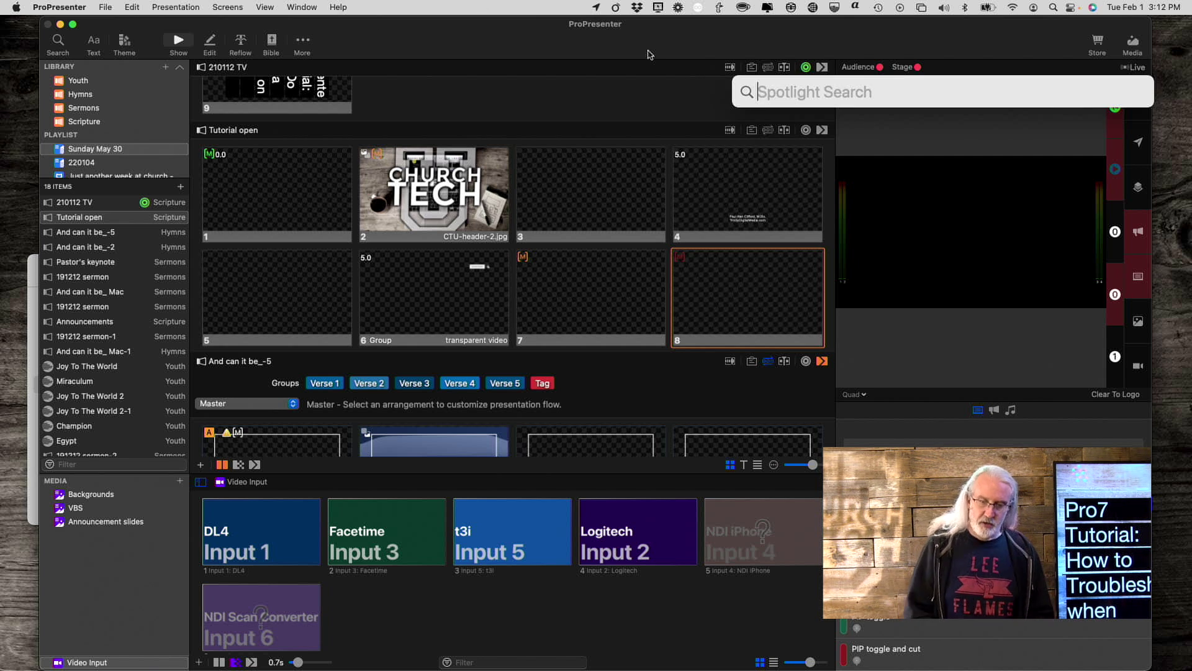
pyautogui.write('Pr')
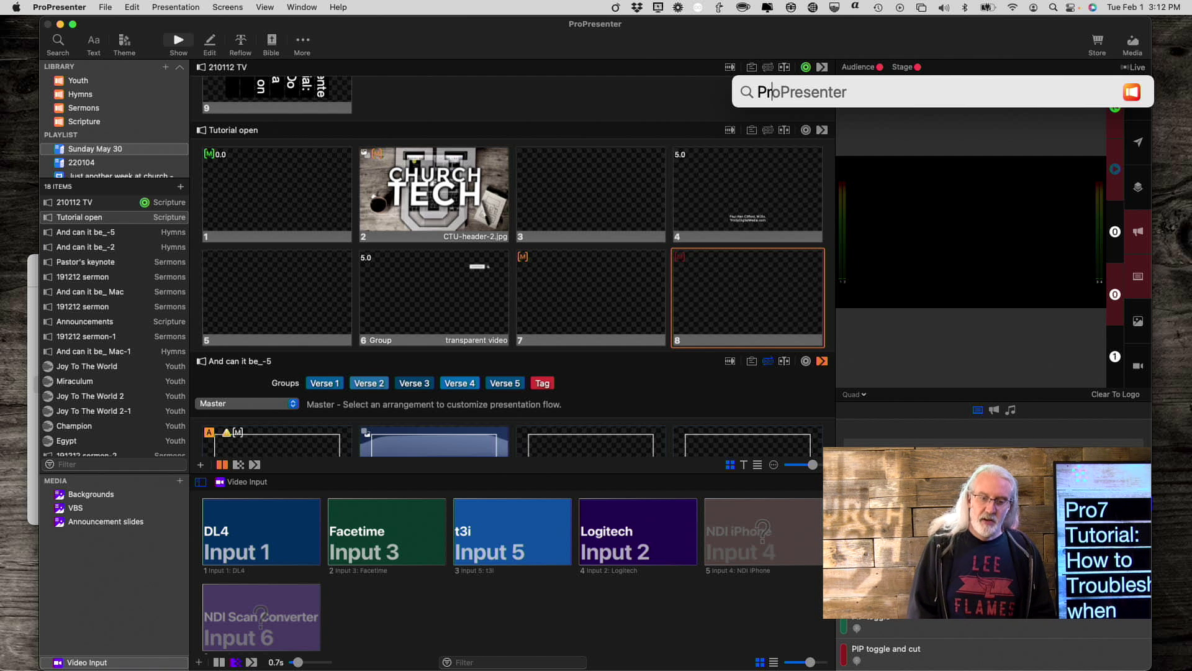
pyautogui.write('oPresenter')
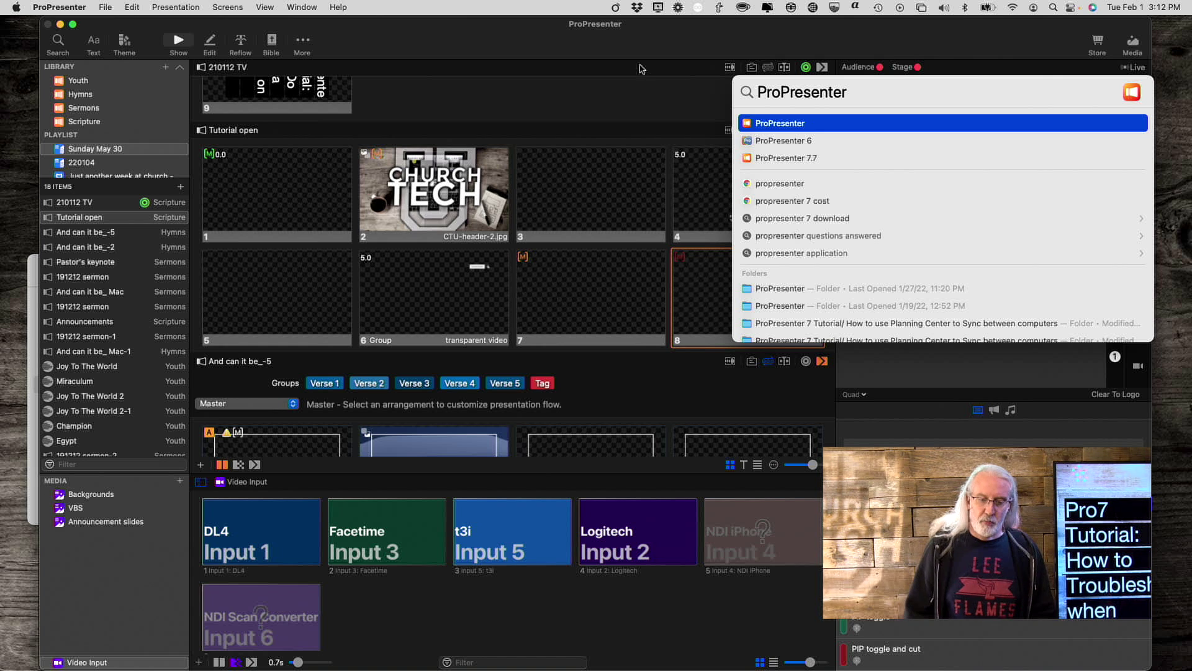
pyautogui.scroll(-1, 754, 220)
pyautogui.scroll(-2, 755, 221)
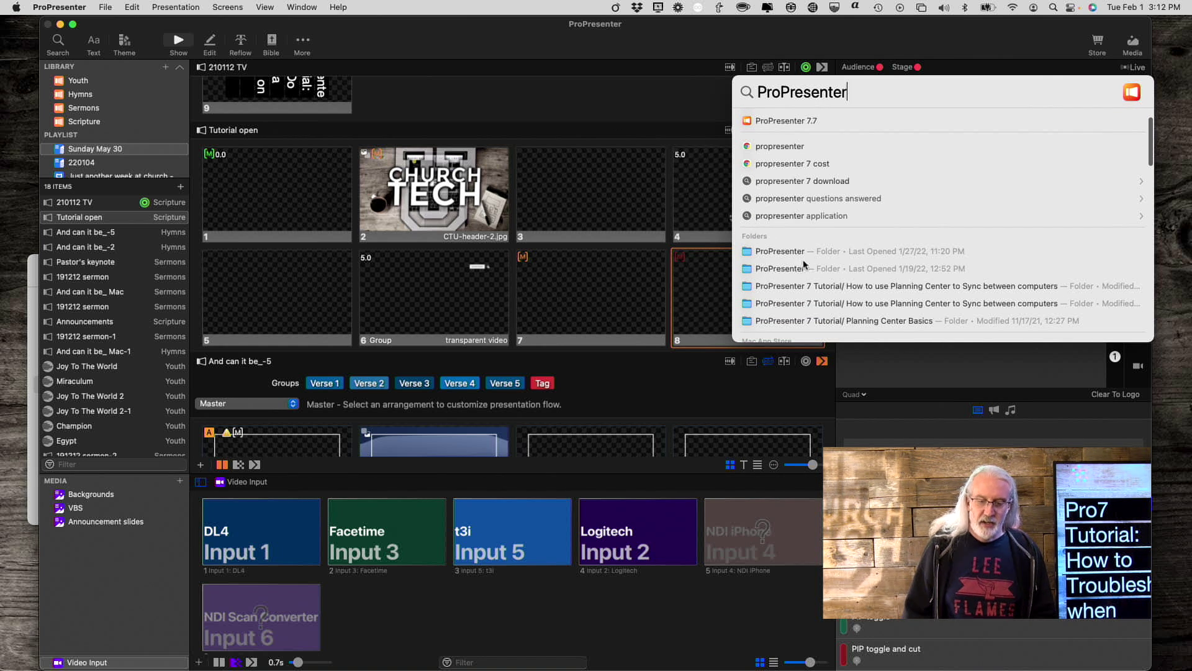
pyautogui.click(861, 38)
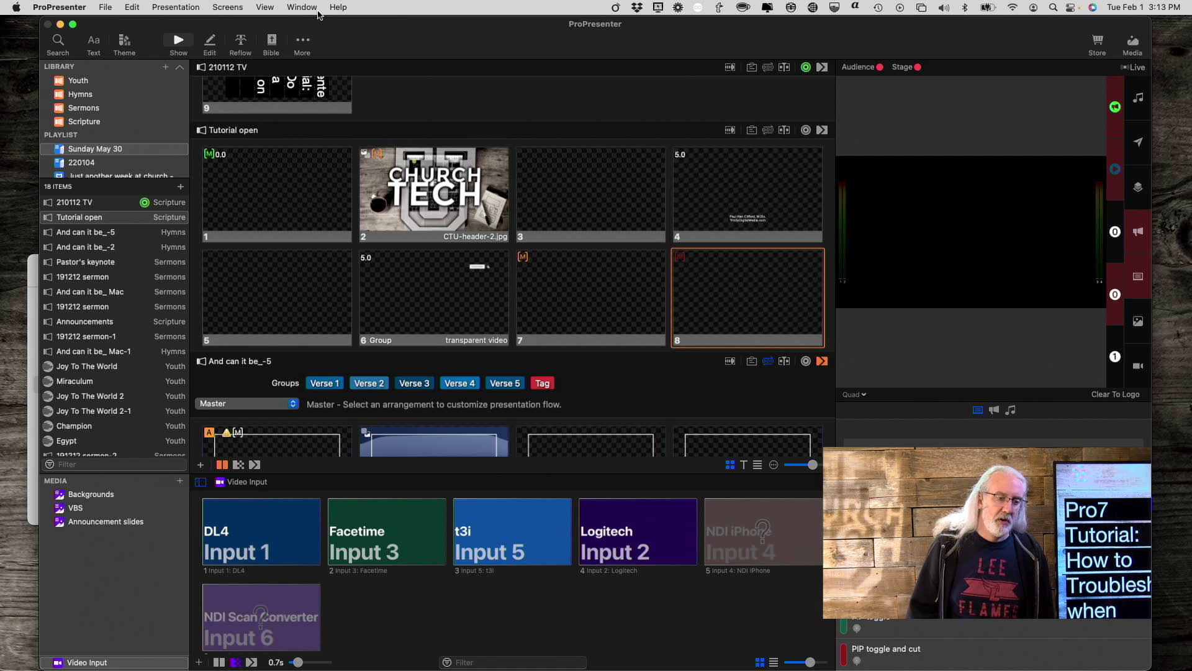
# Open ProPresenter's Advanced preferences and browse the support-files folder.
pyautogui.click(70, 9)
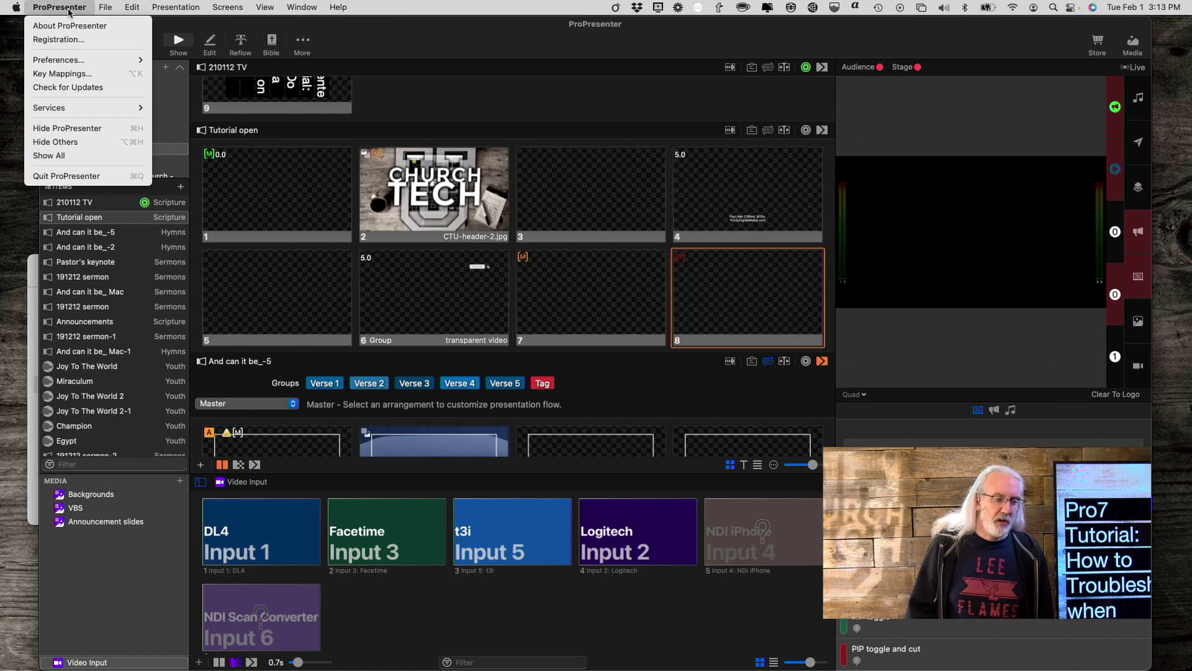
pyautogui.moveTo(72, 61)
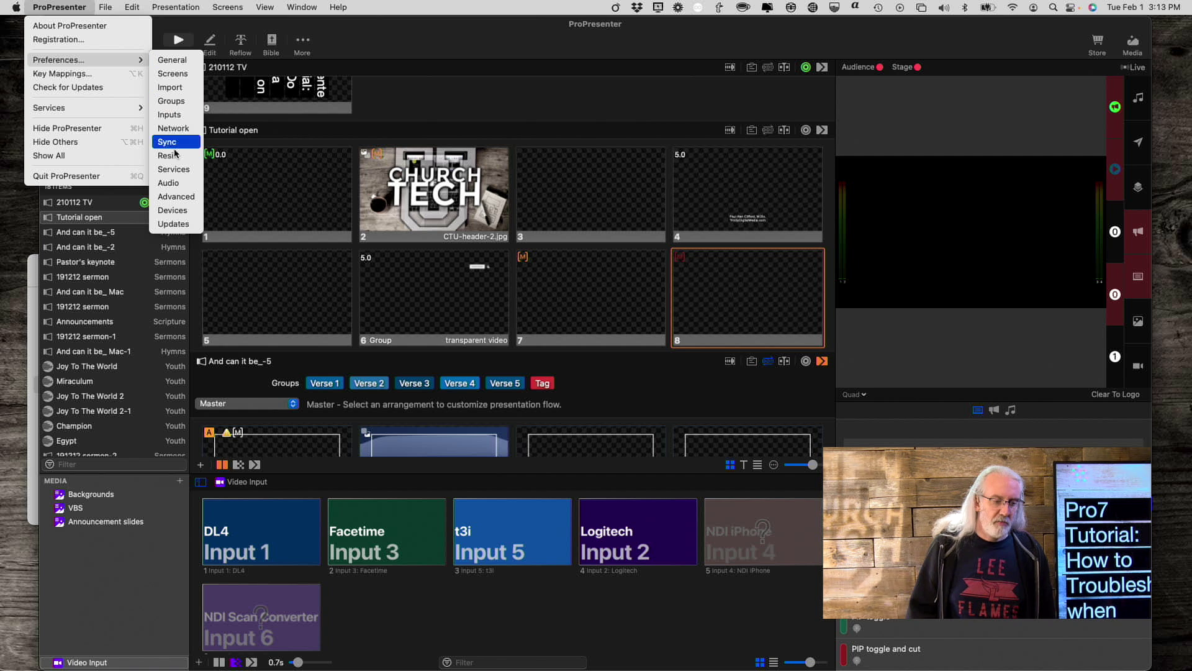
pyautogui.click(178, 196)
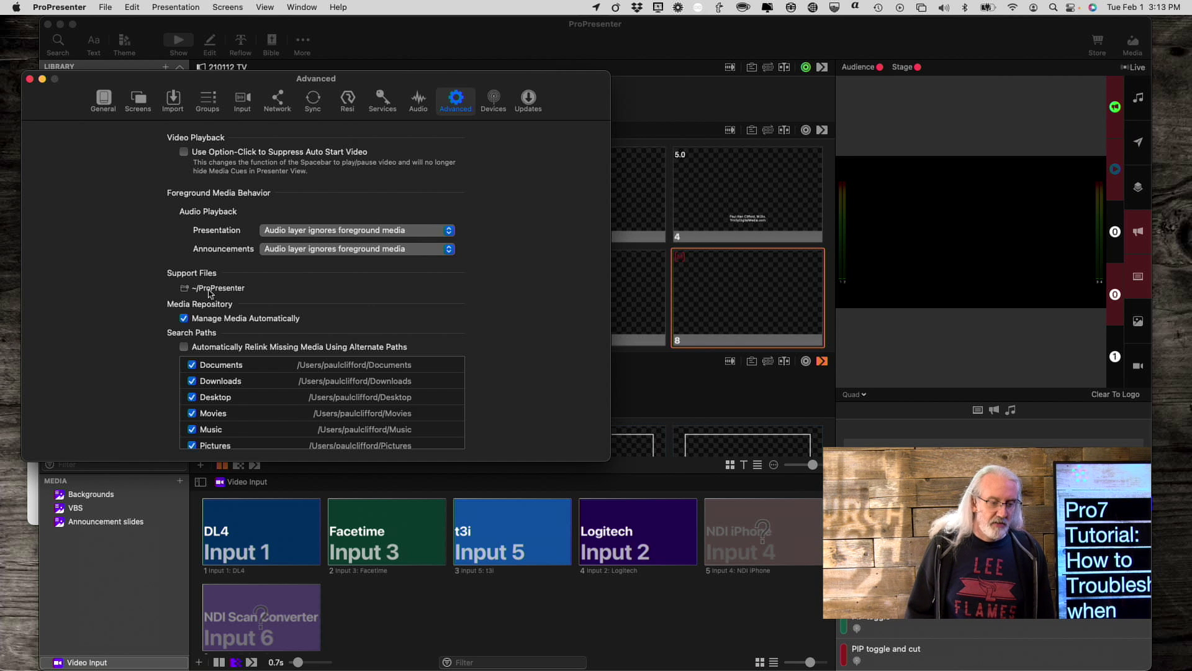
pyautogui.click(211, 290)
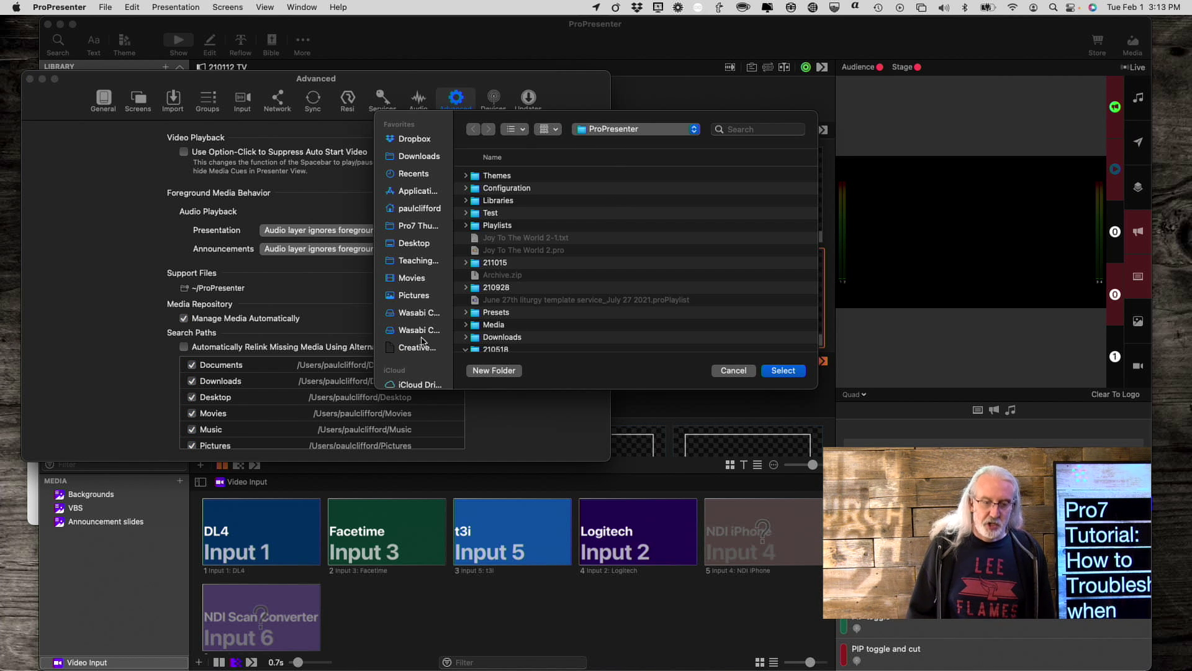
# Browse the ~/ProPresenter Support Files folder picker, cancel it, and close Advanced preferences.
pyautogui.click(695, 129)
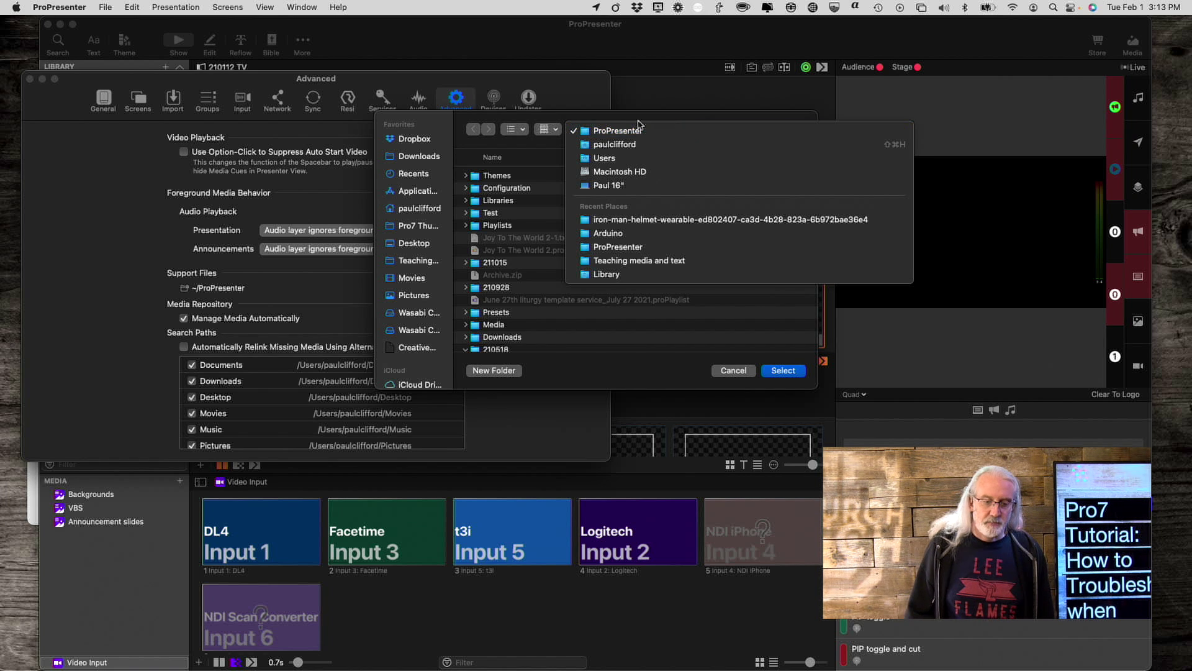
pyautogui.click(545, 148)
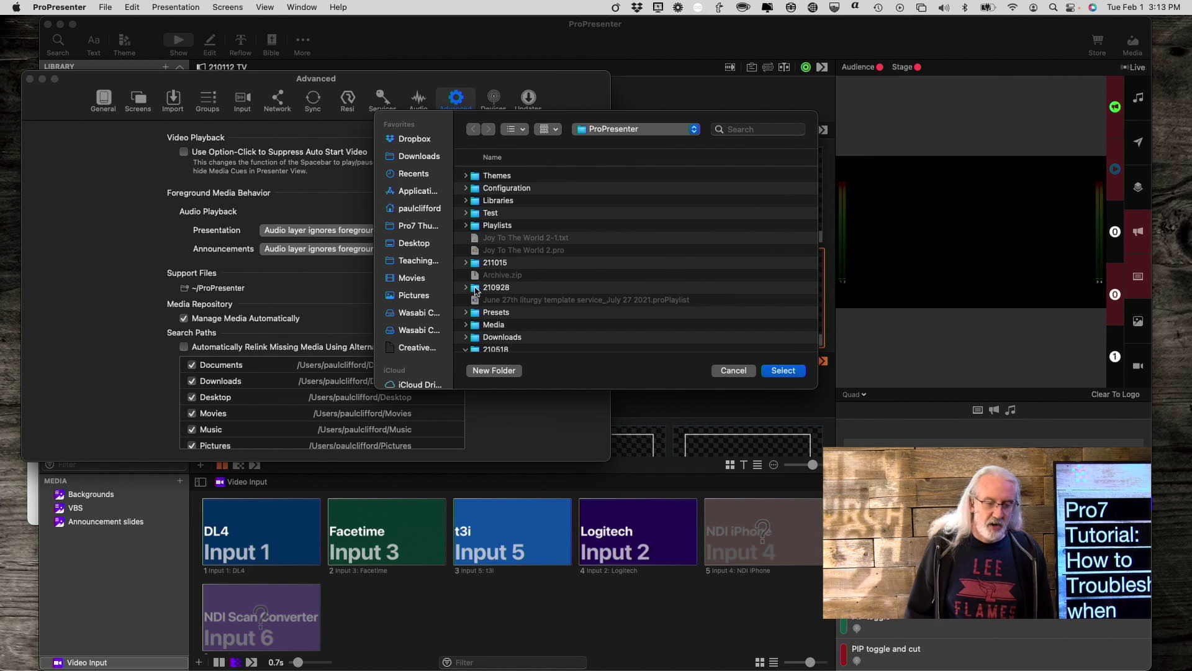
pyautogui.scroll(-3, 550, 255)
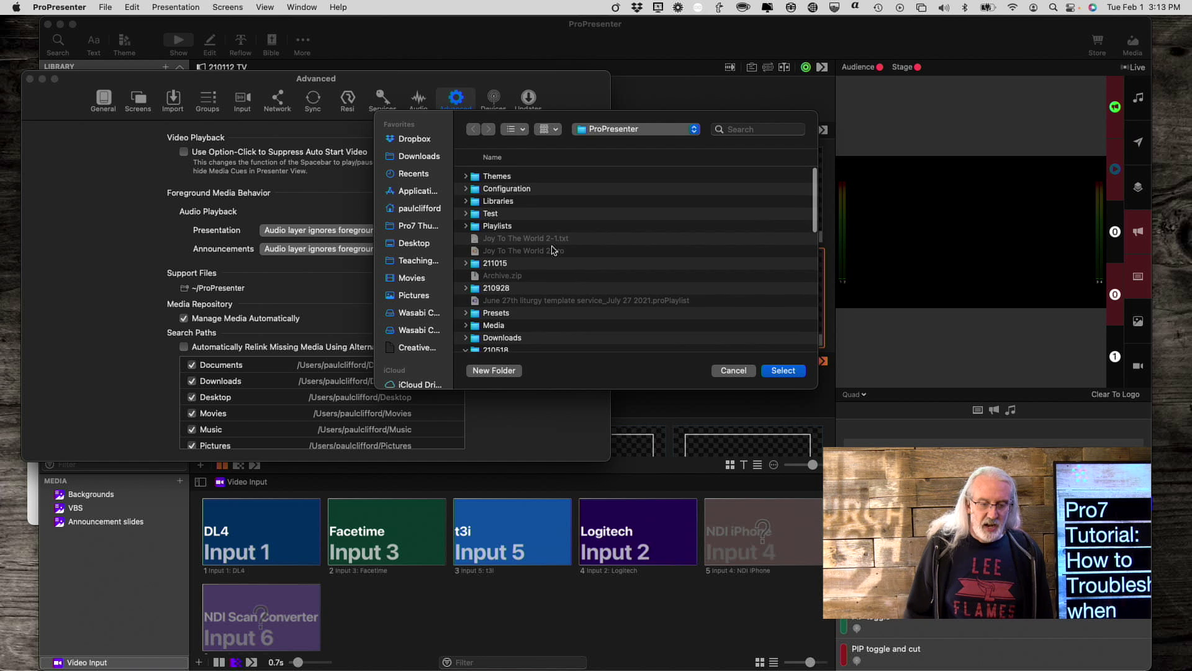
pyautogui.scroll(-8, 551, 249)
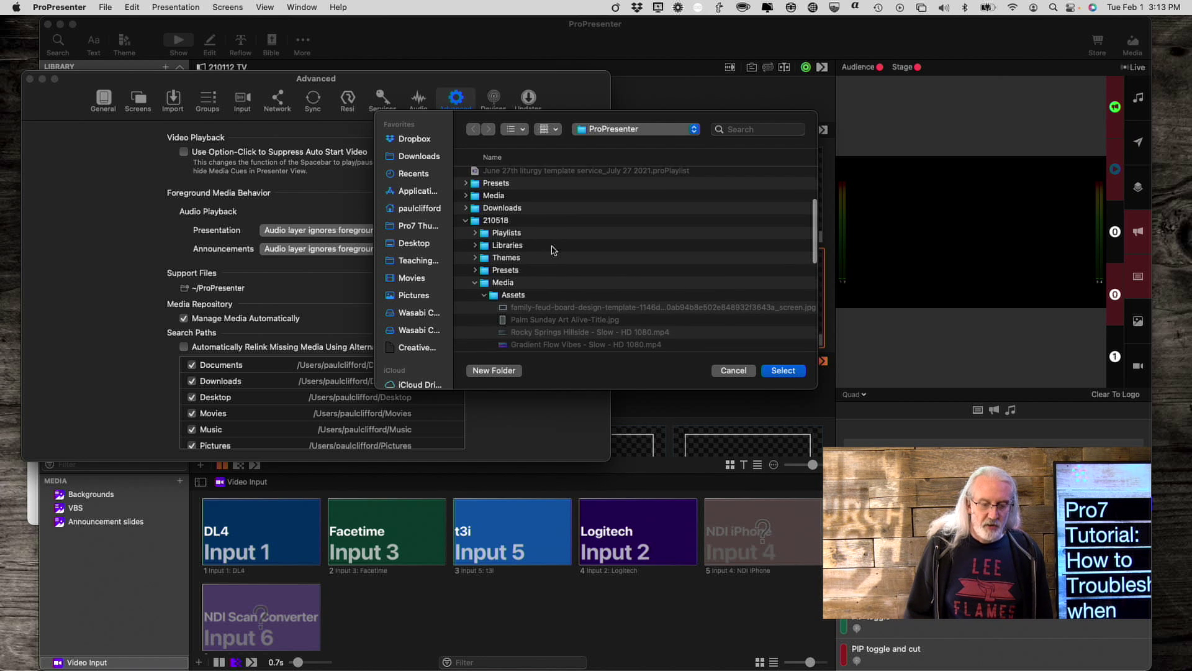
pyautogui.scroll(-5, 551, 249)
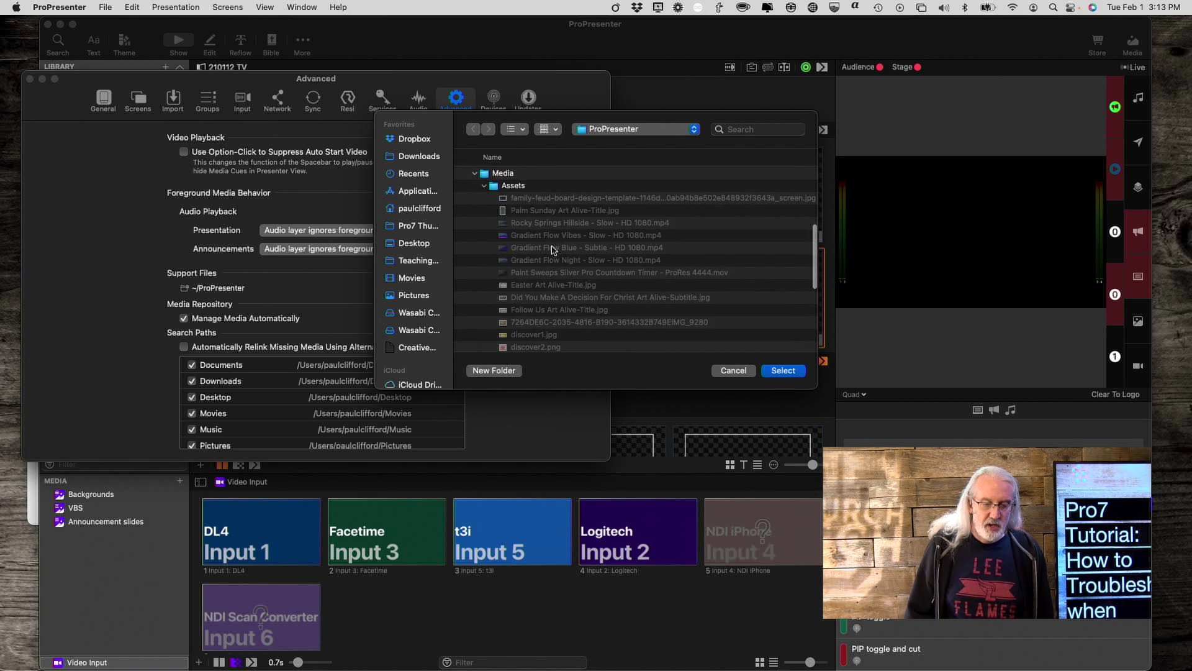
pyautogui.scroll(15, 552, 250)
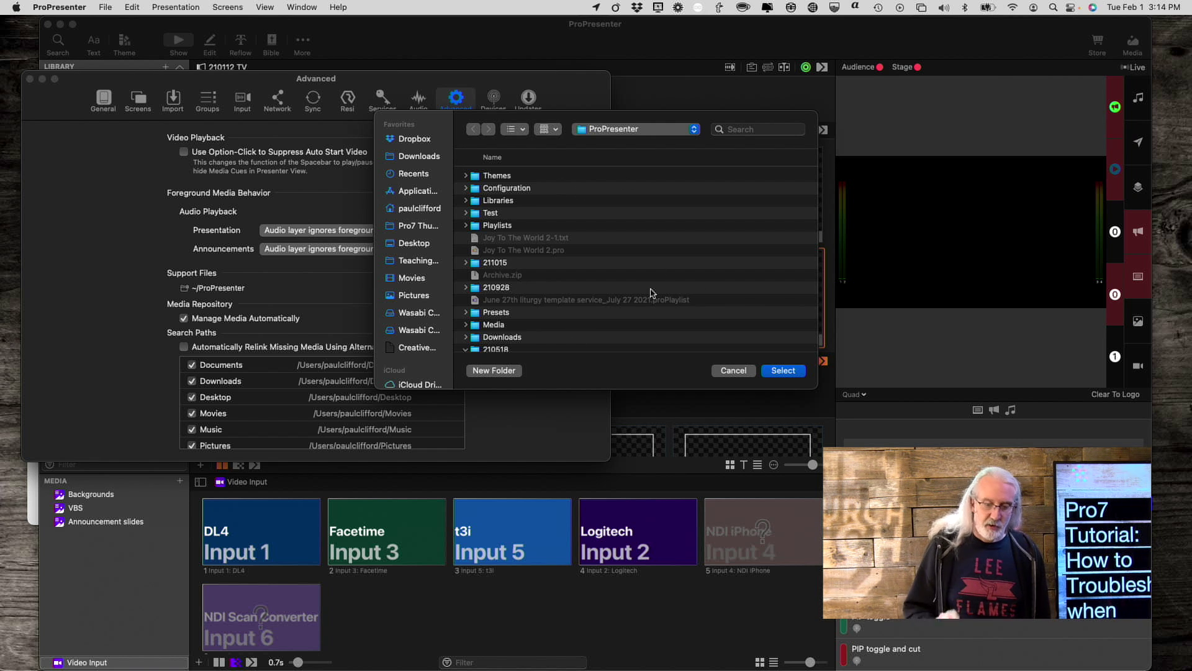
pyautogui.click(726, 372)
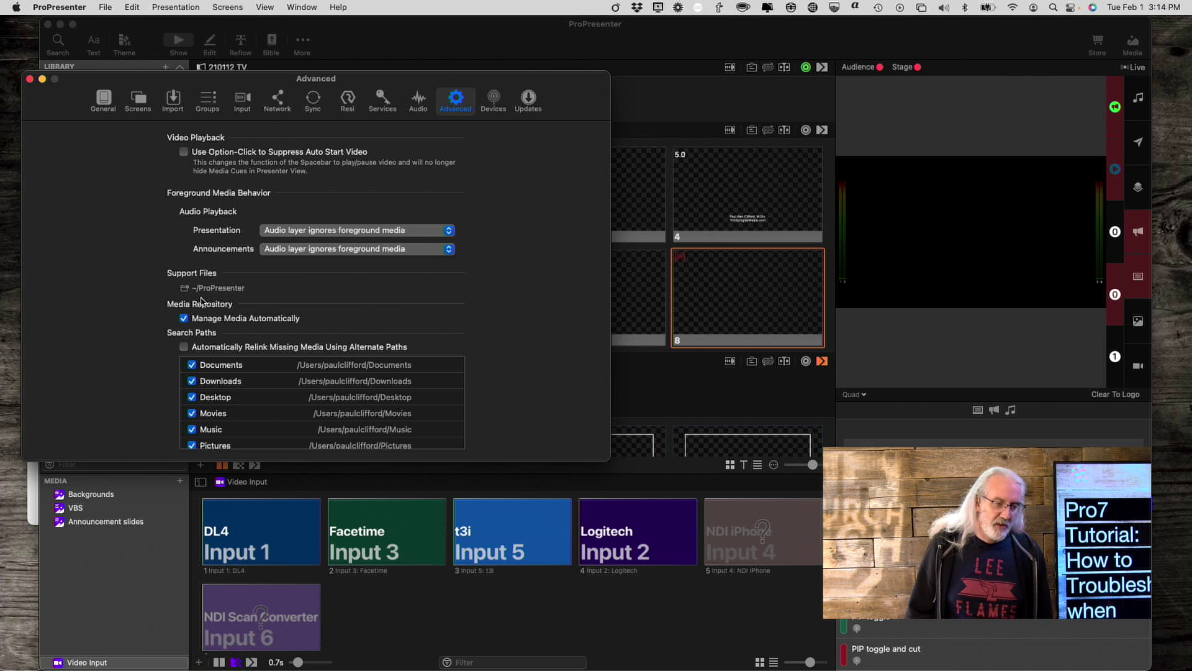
pyautogui.click(30, 79)
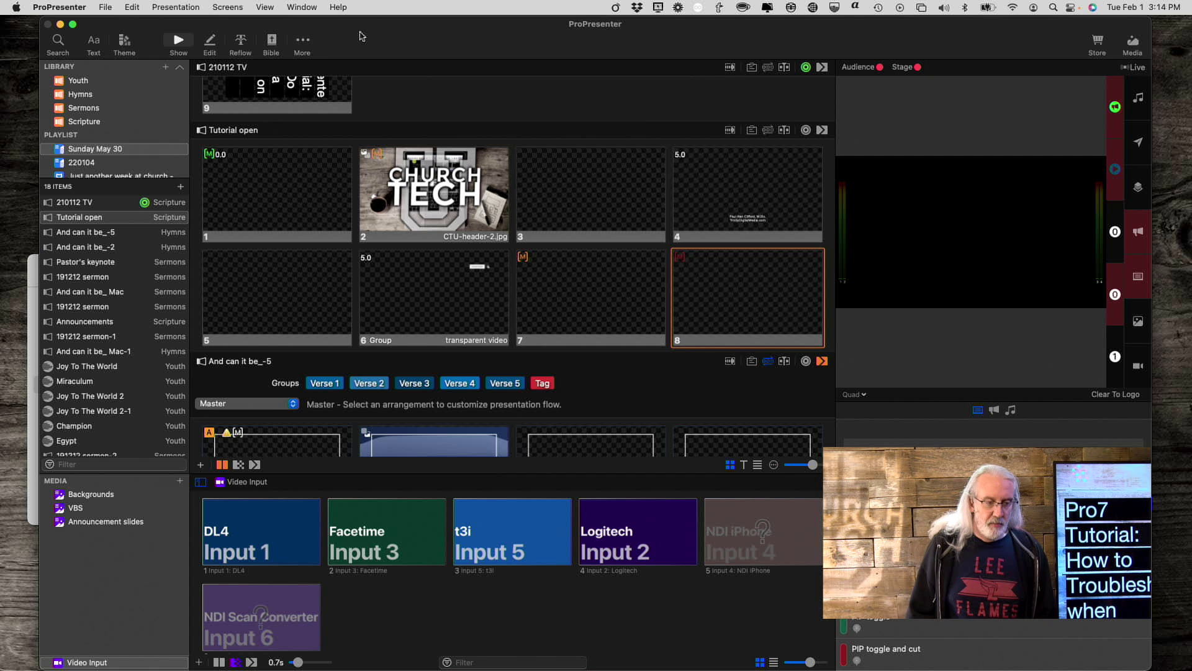
# Quit ProPresenter and select the 7.4 GB ProPresenter folder in the home folder.
pyautogui.press('super+q')
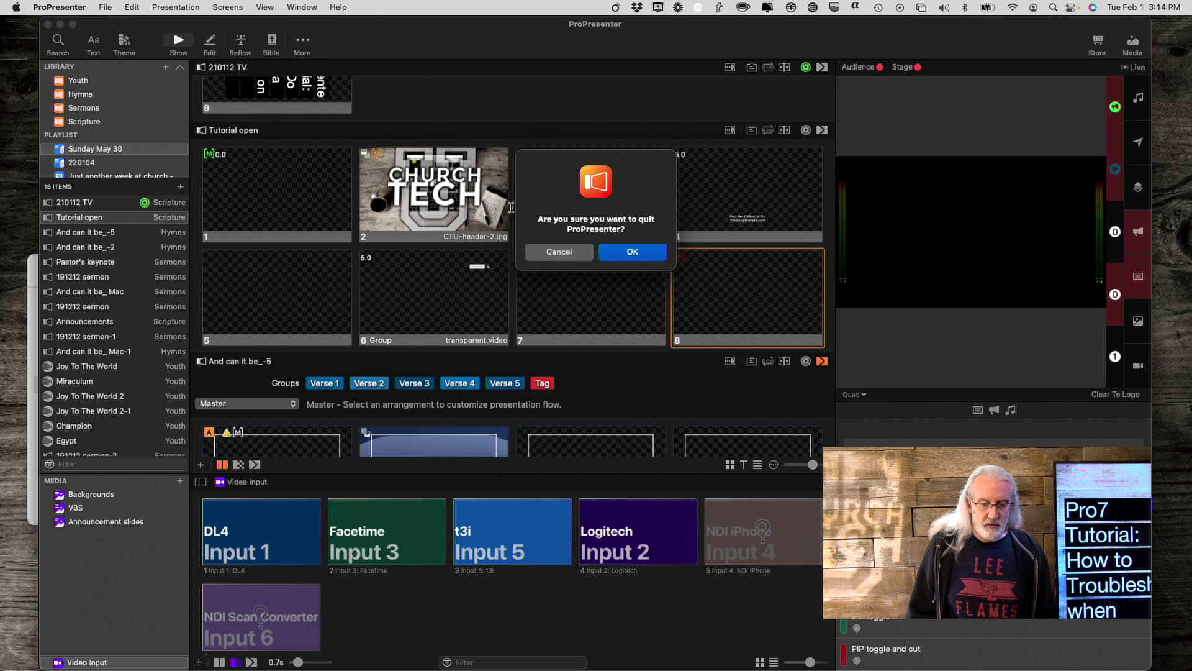
pyautogui.click(631, 250)
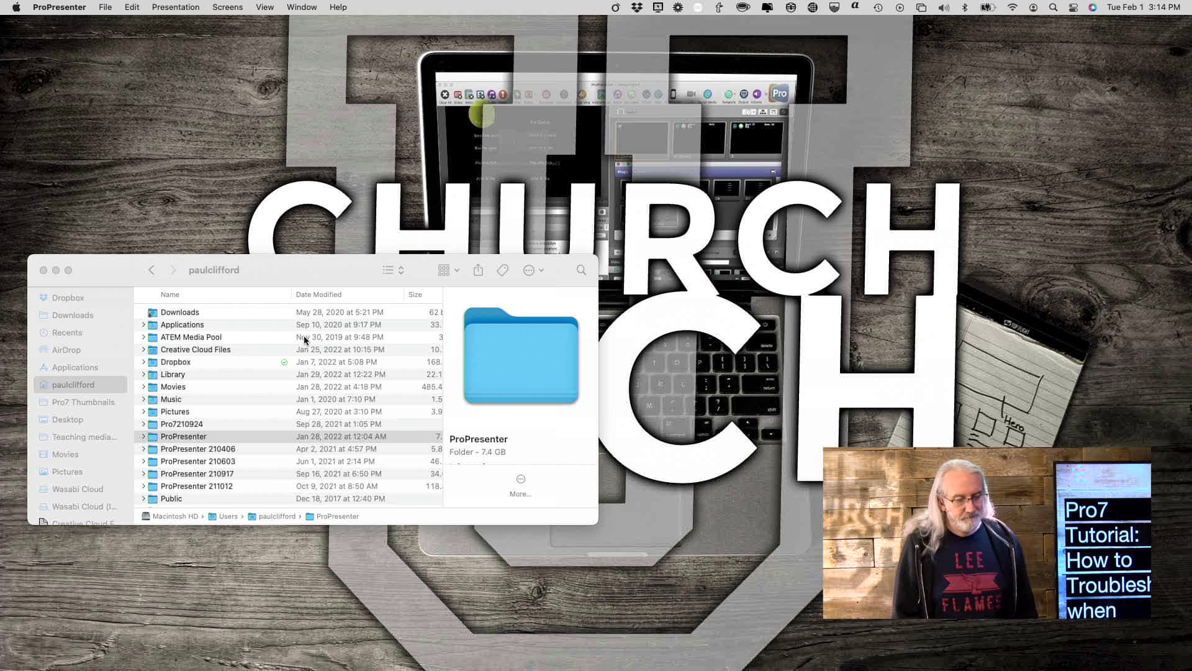
pyautogui.click(151, 439)
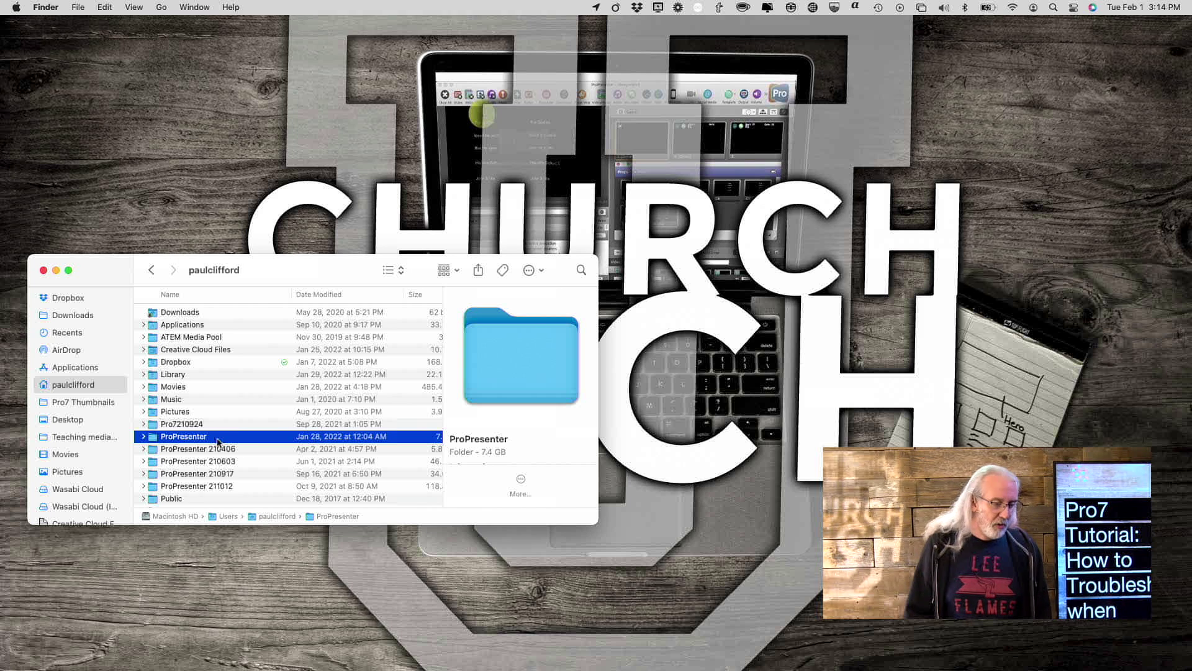
# Rename the ProPresenter folder to 'ProPresenter 220201'.
pyautogui.rightClick(205, 437)
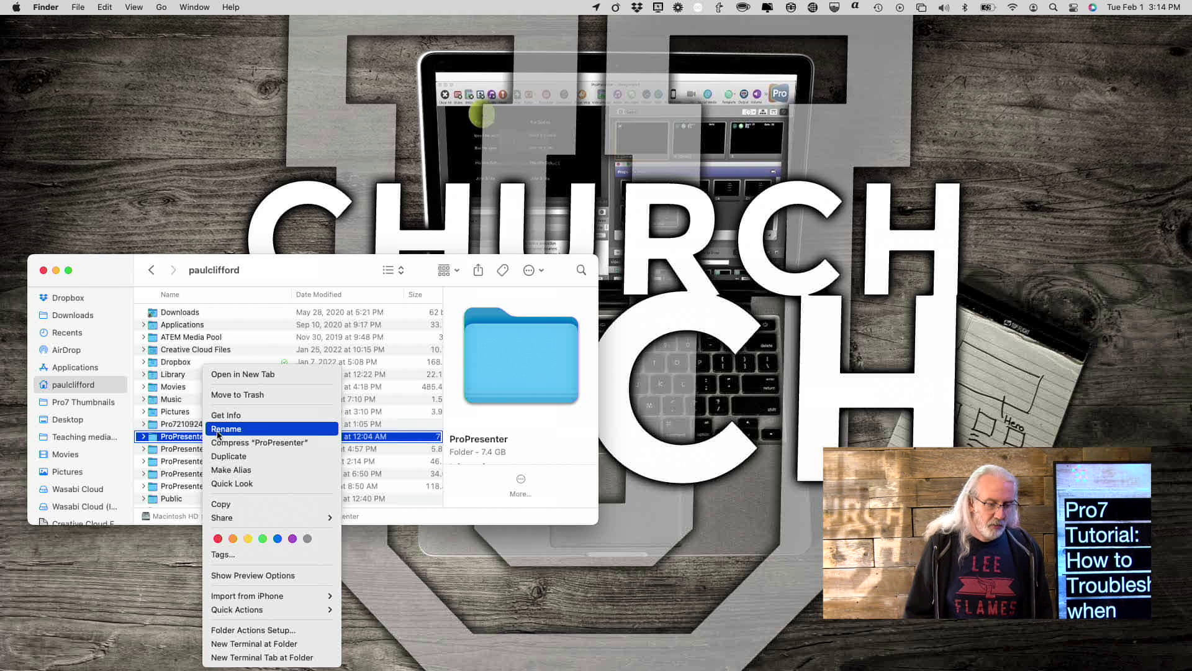
pyautogui.click(218, 429)
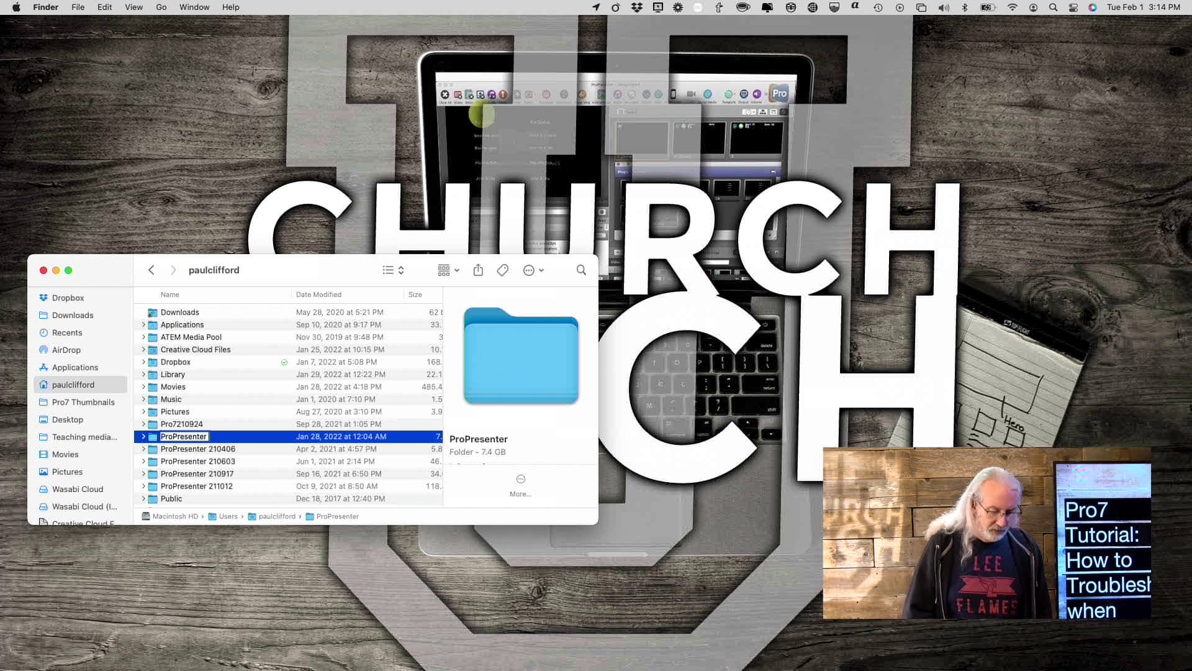
pyautogui.write('22')
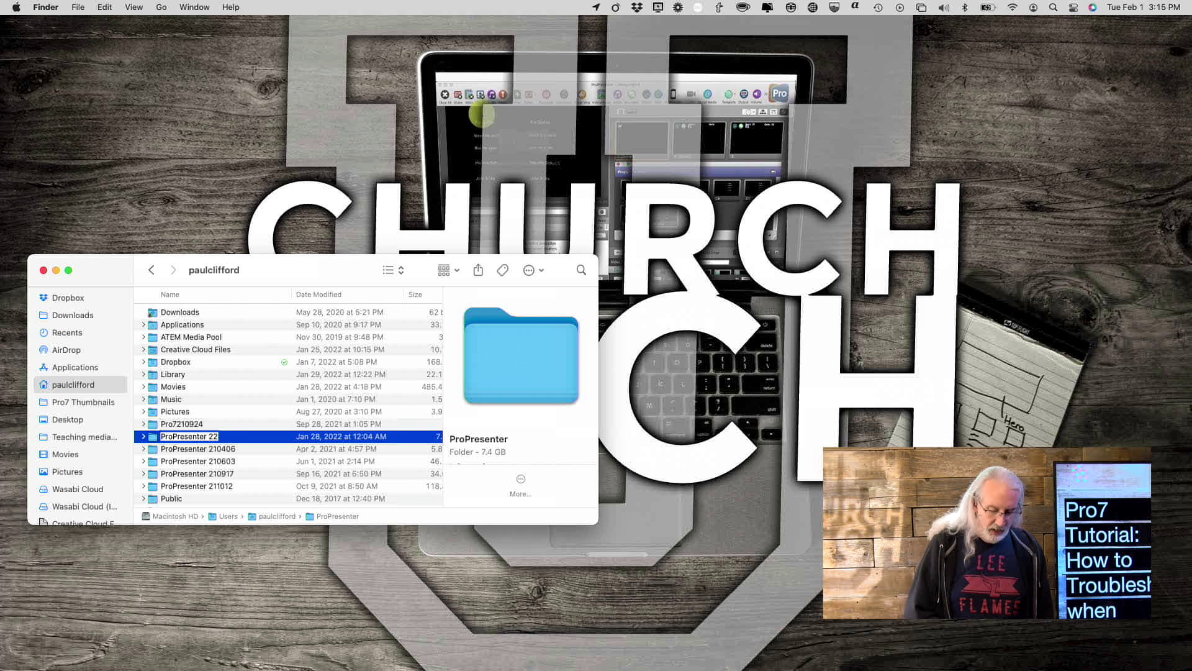
pyautogui.write('02')
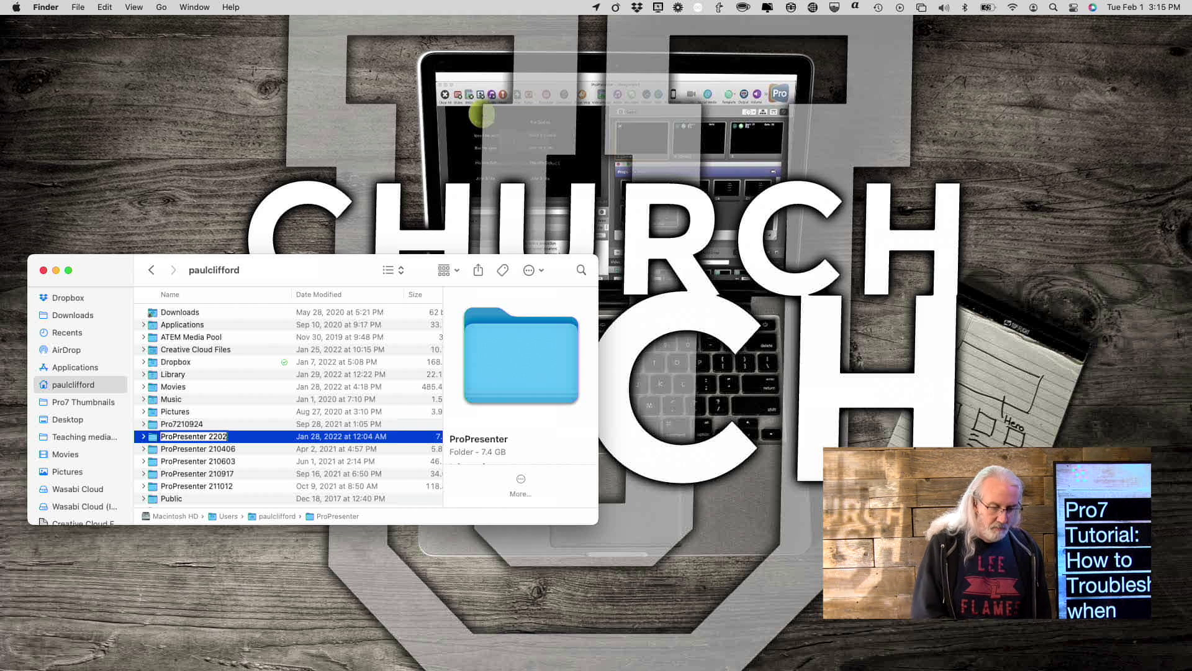
pyautogui.write('01')
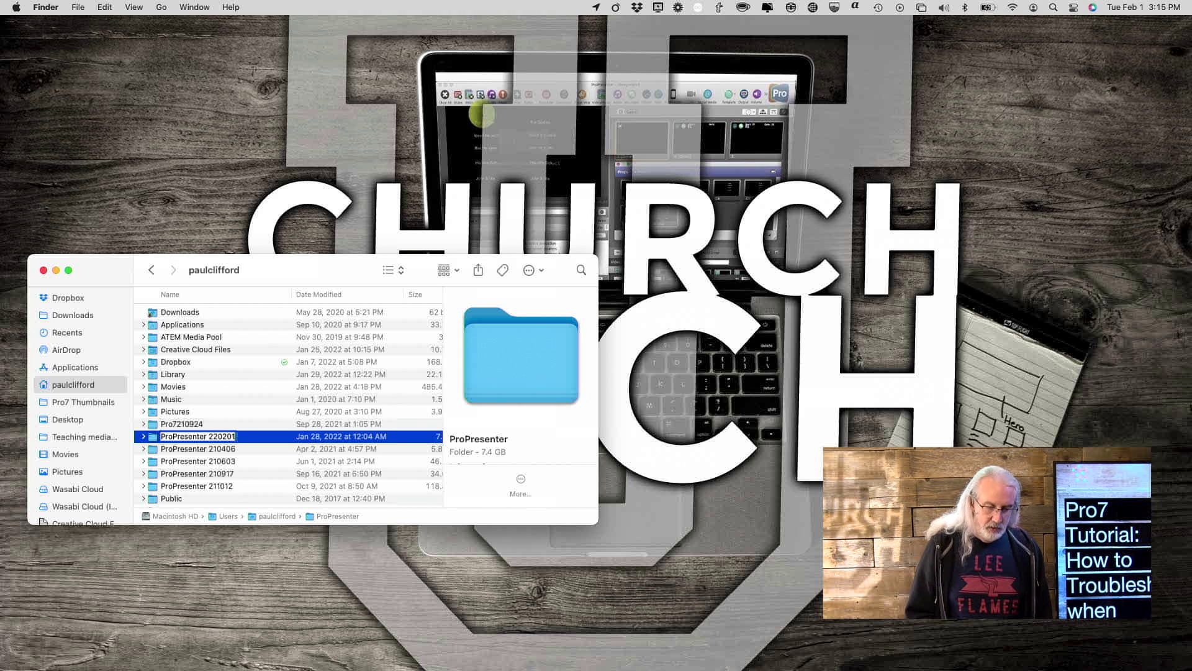
pyautogui.press('Return')
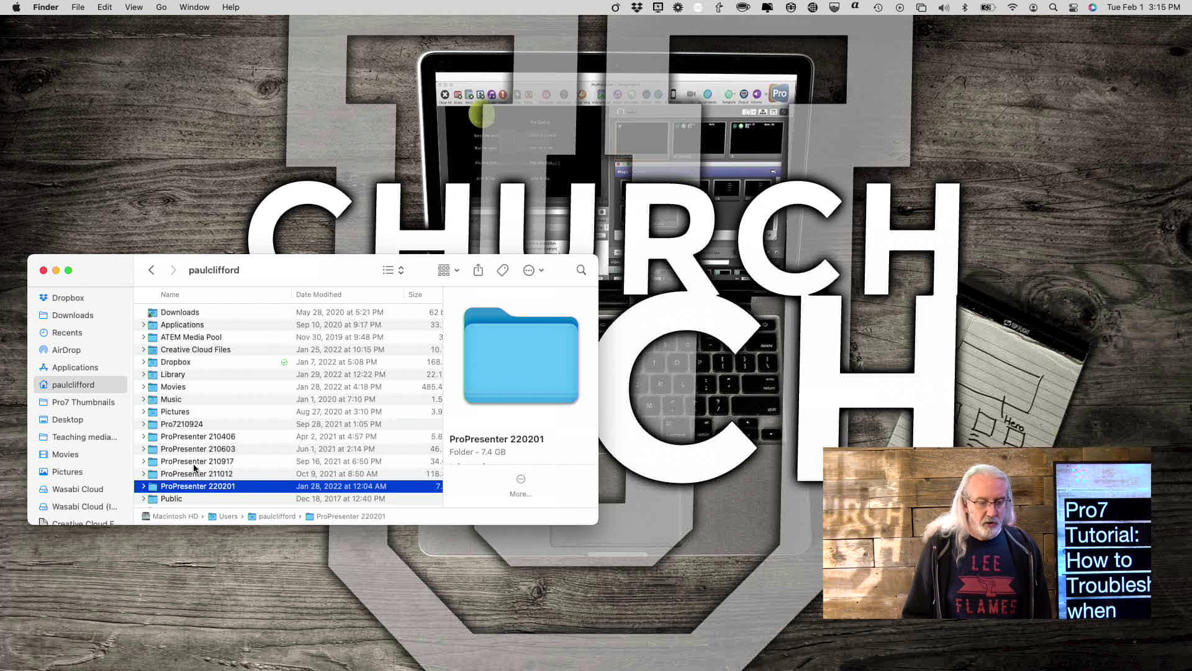
pyautogui.moveTo(383, 668)
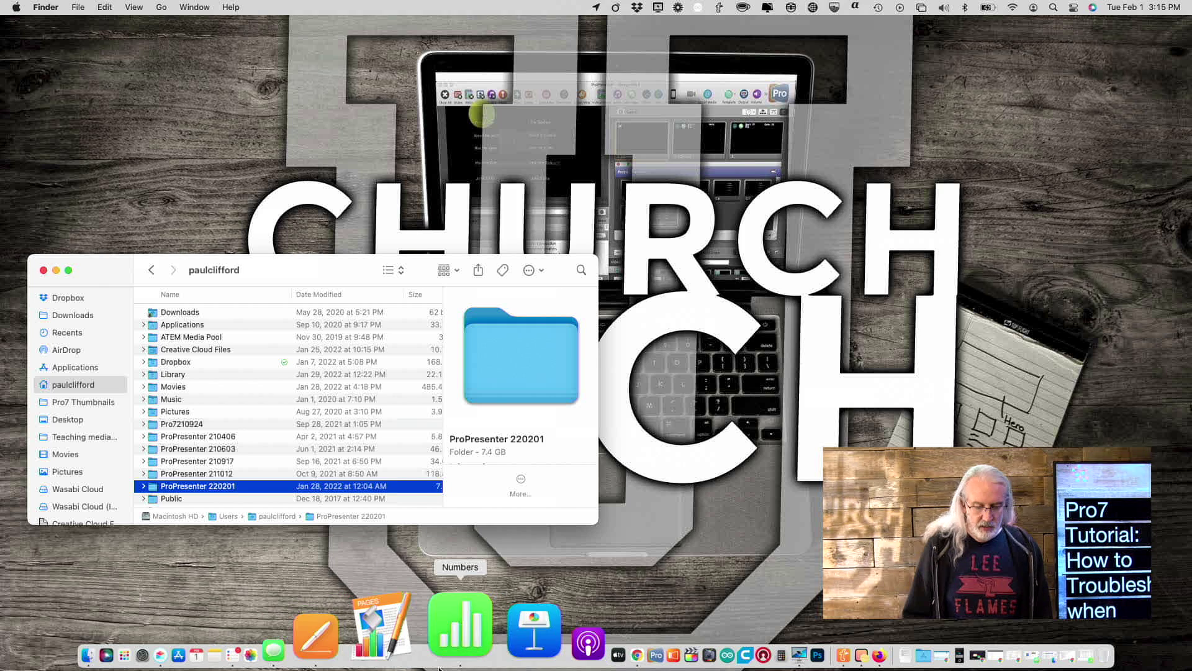
# Launch ProPresenter from the Dock so it opens with an empty Default library.
pyautogui.click(549, 660)
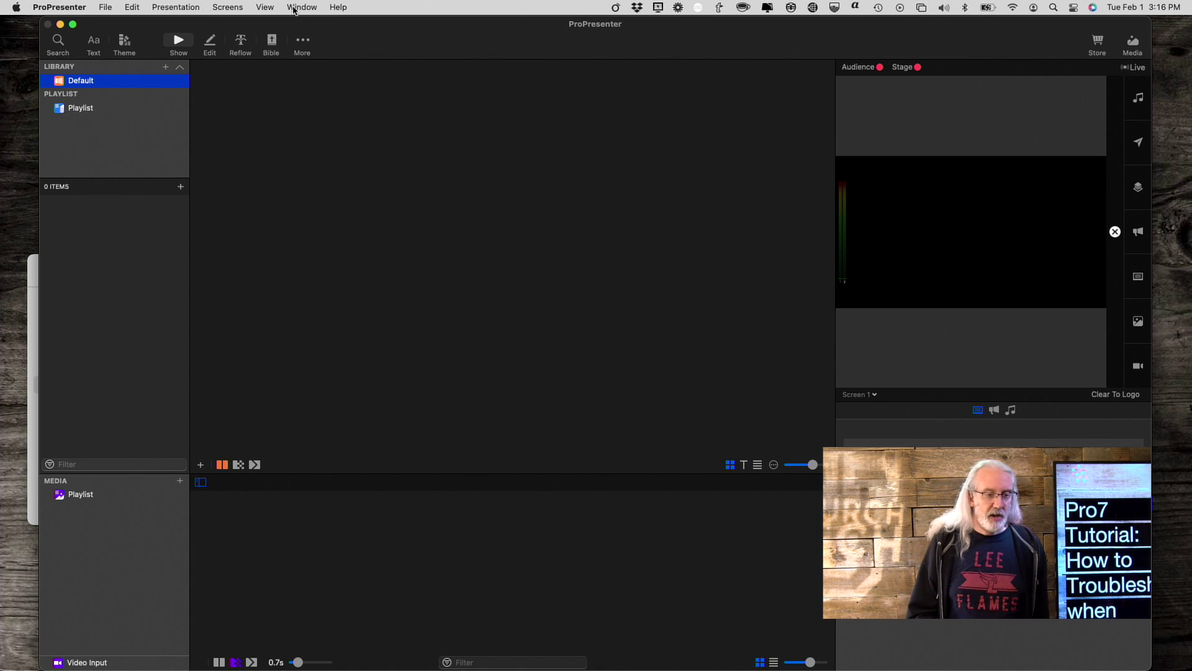
# Review the screen configuration, then open the Looks editor showing the Default look.
pyautogui.click(235, 7)
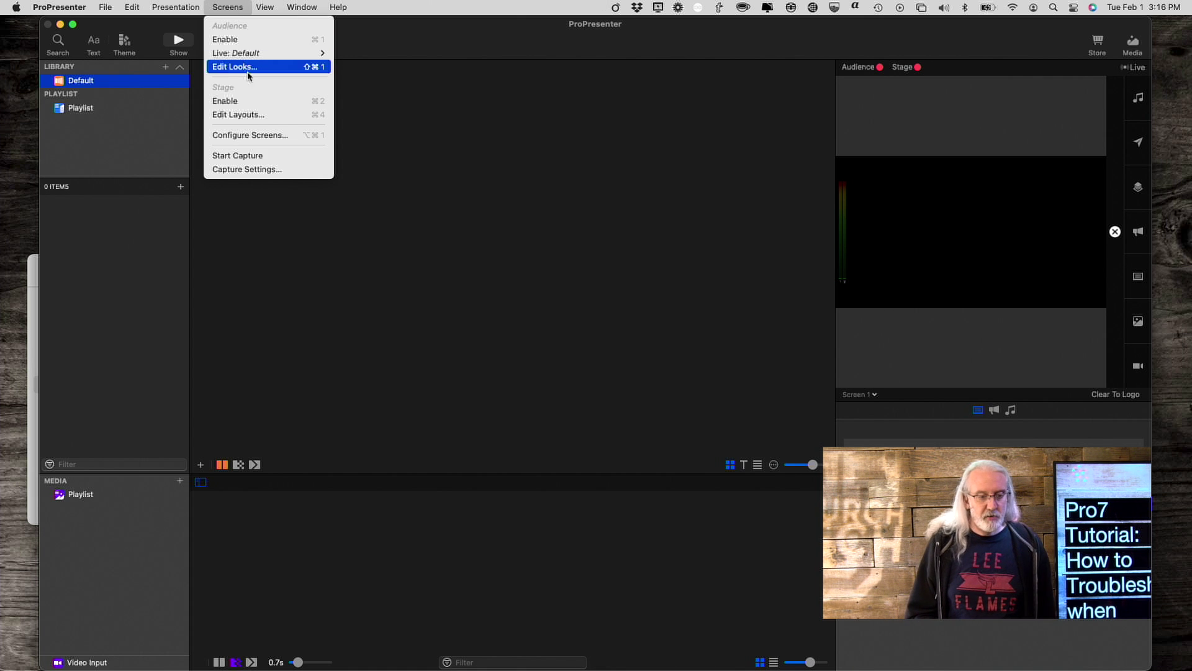
pyautogui.click(250, 135)
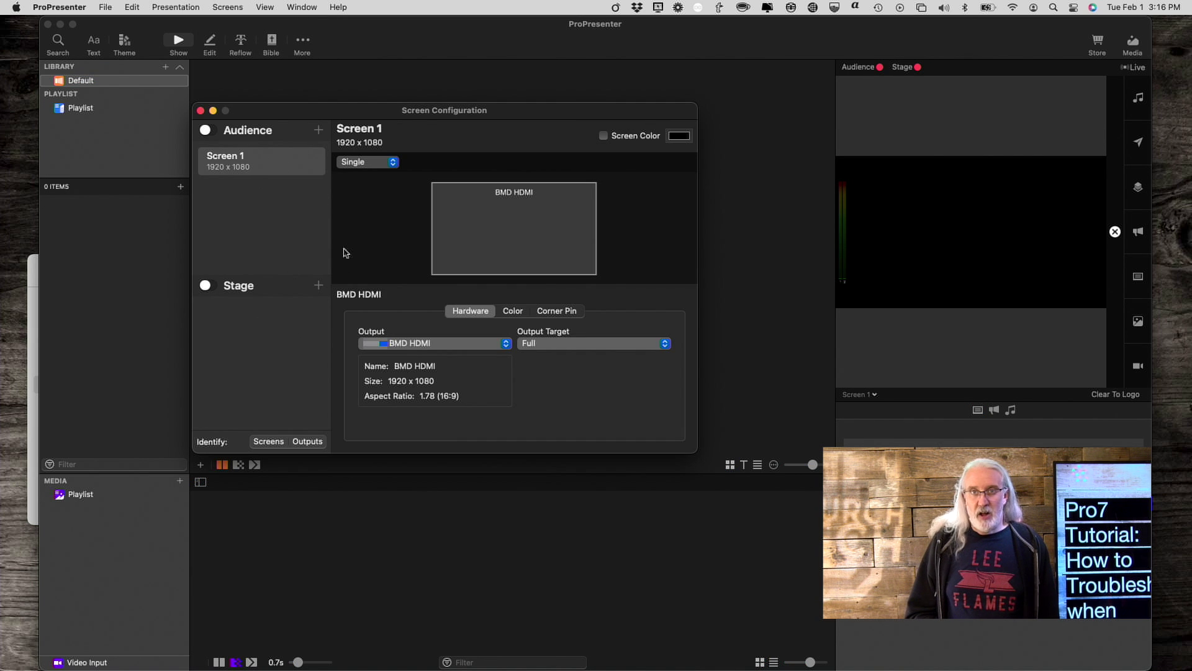
pyautogui.click(200, 111)
pyautogui.click(235, 6)
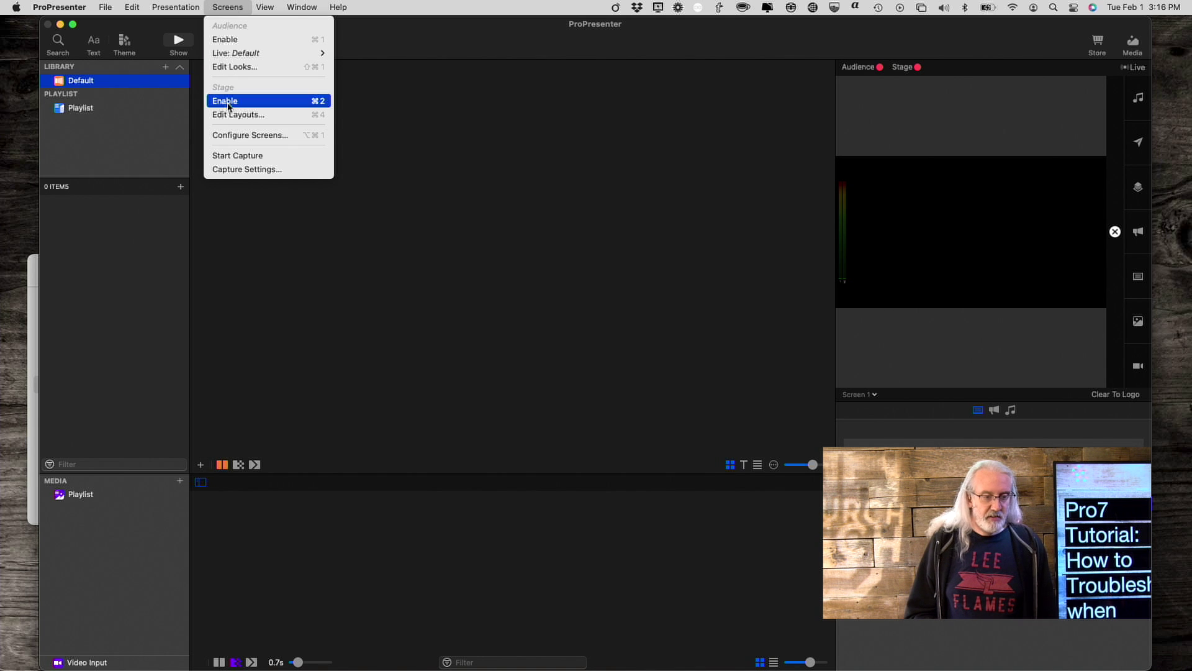
pyautogui.click(237, 68)
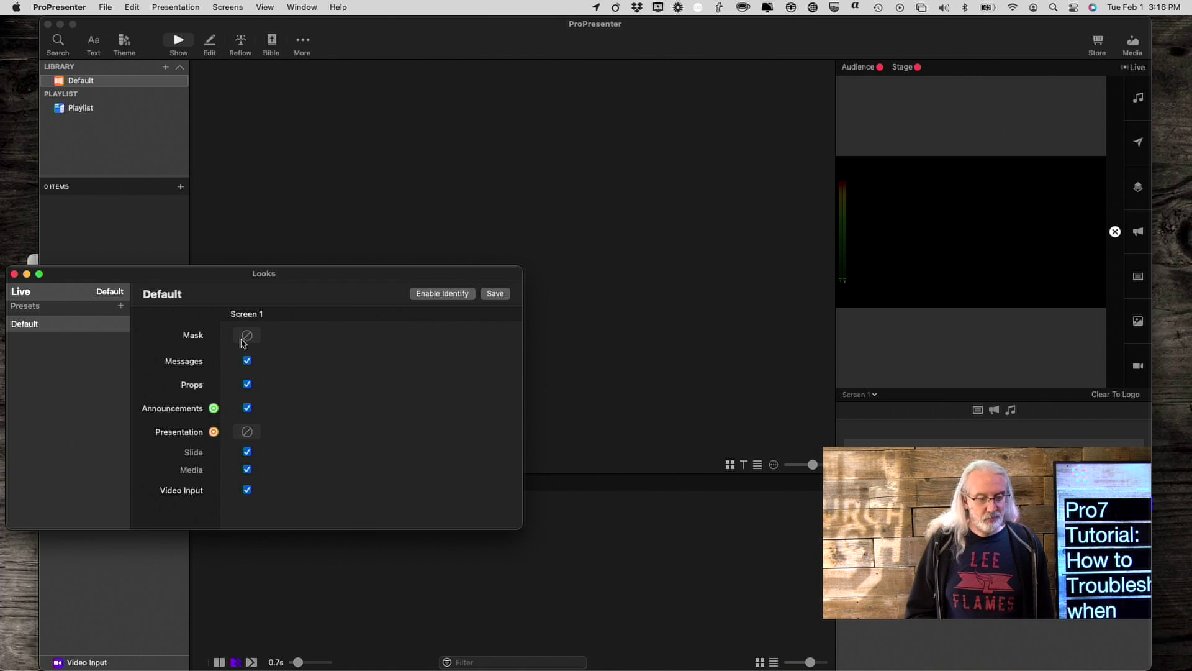
# Close the Looks editor and confirm in Advanced preferences that support files live in ~/ProPresenter.
pyautogui.click(14, 275)
pyautogui.click(78, 7)
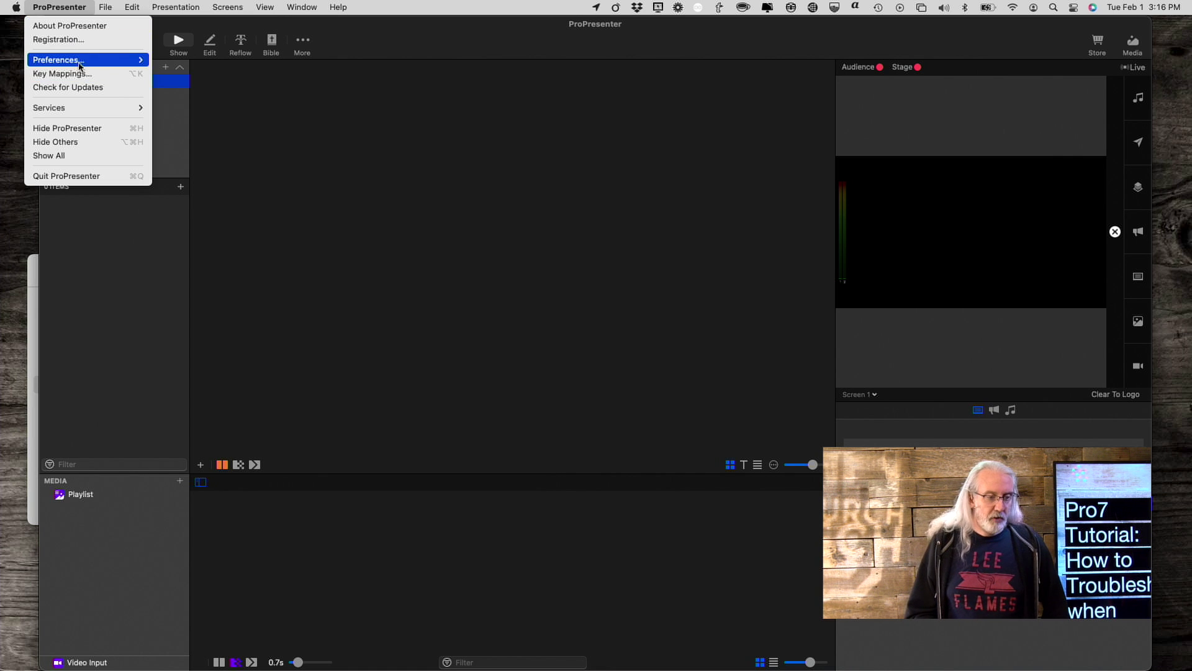
pyautogui.moveTo(80, 64)
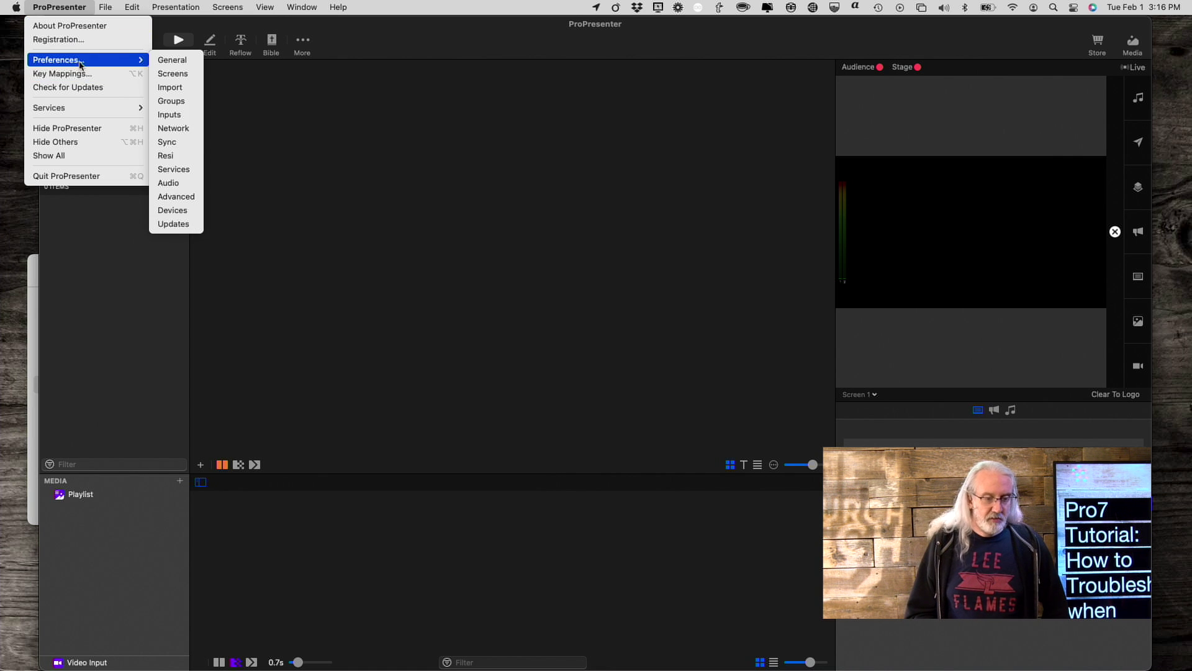
pyautogui.click(176, 198)
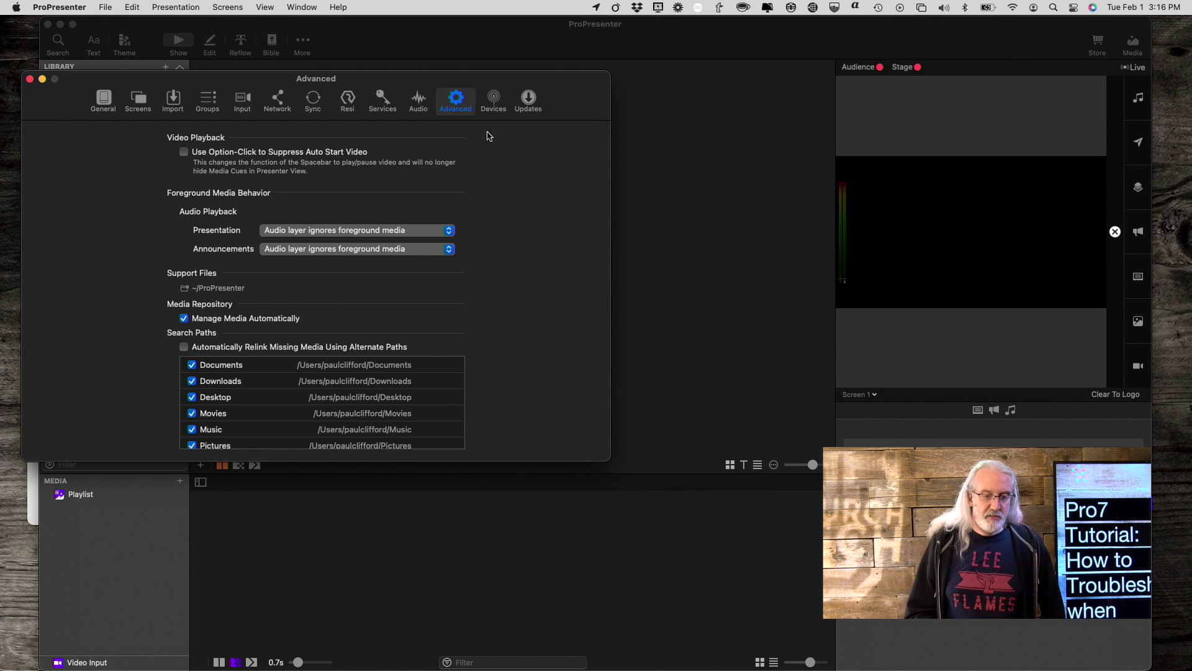
# Check the Devices and Input preferences for configured inputs, then close Preferences and quit.
pyautogui.click(494, 101)
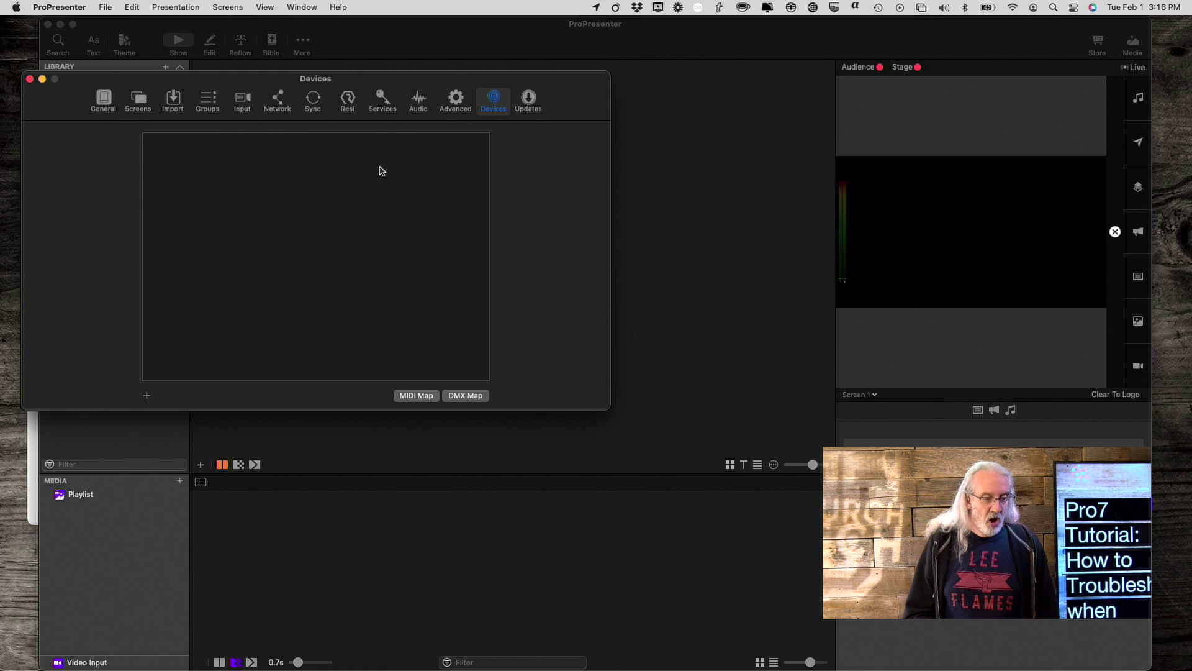
pyautogui.click(242, 100)
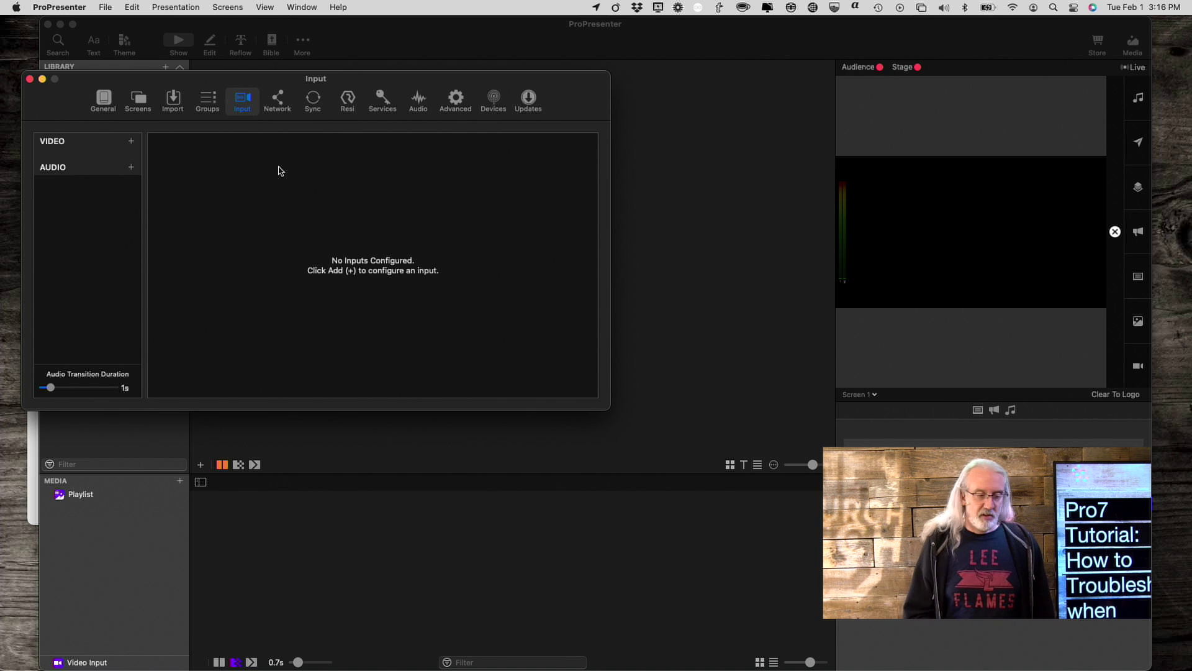
pyautogui.click(29, 79)
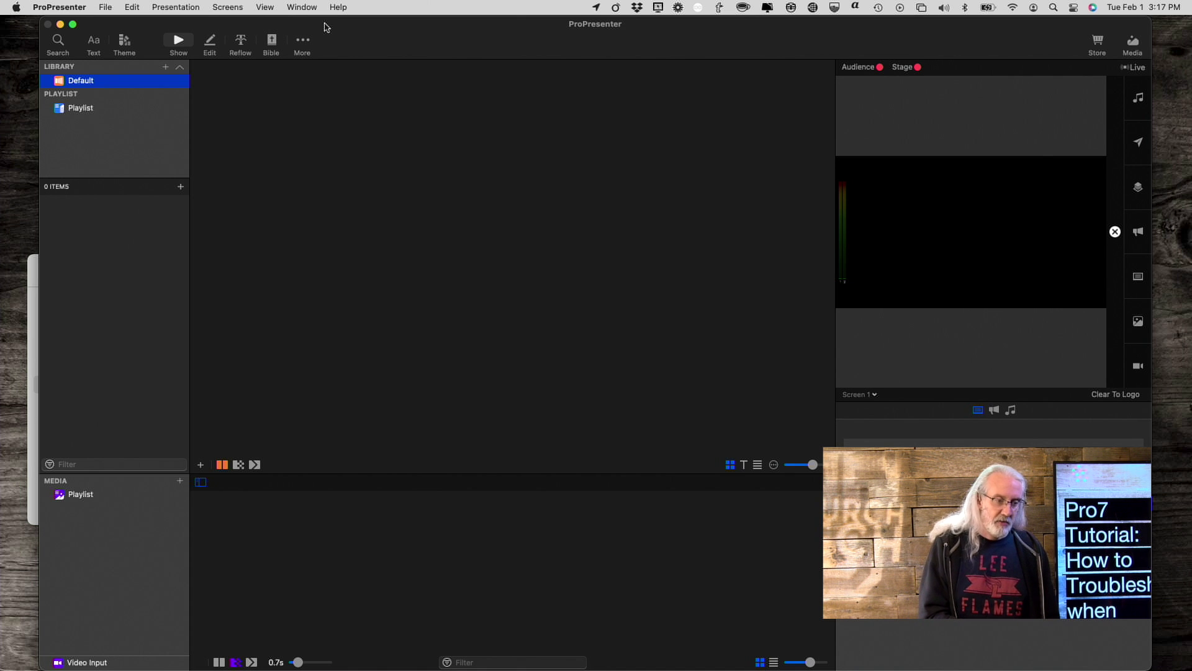
pyautogui.press('super+q')
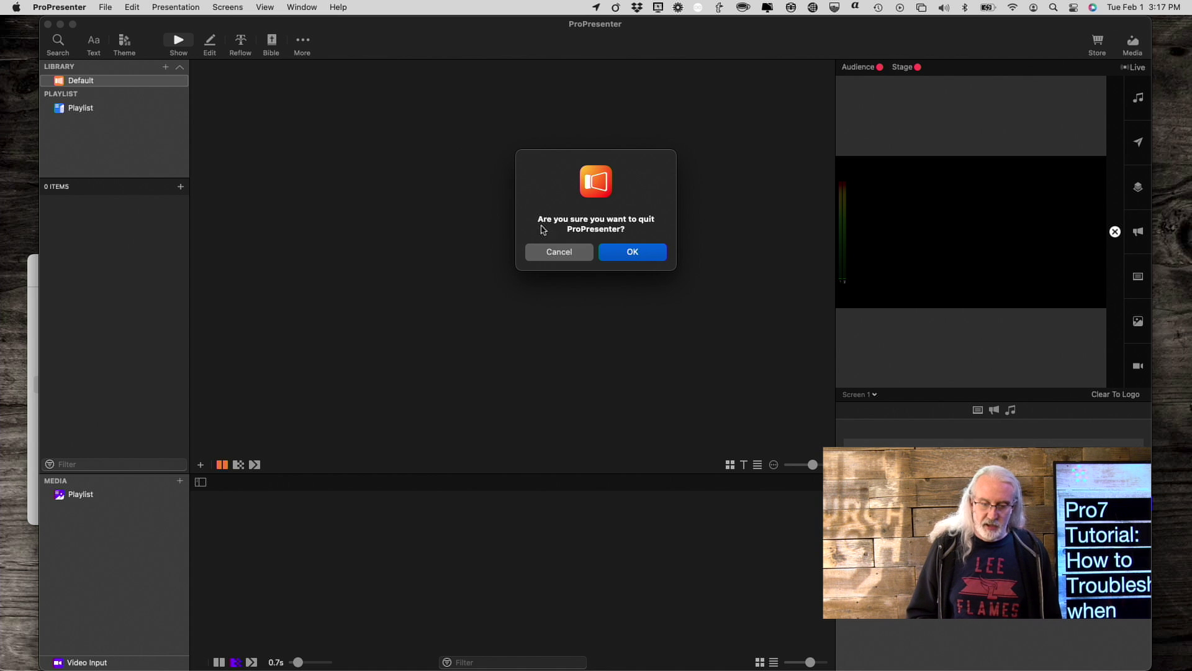
# Confirm quitting ProPresenter and expand the new ProPresenter folder to show its subfolders.
pyautogui.click(640, 254)
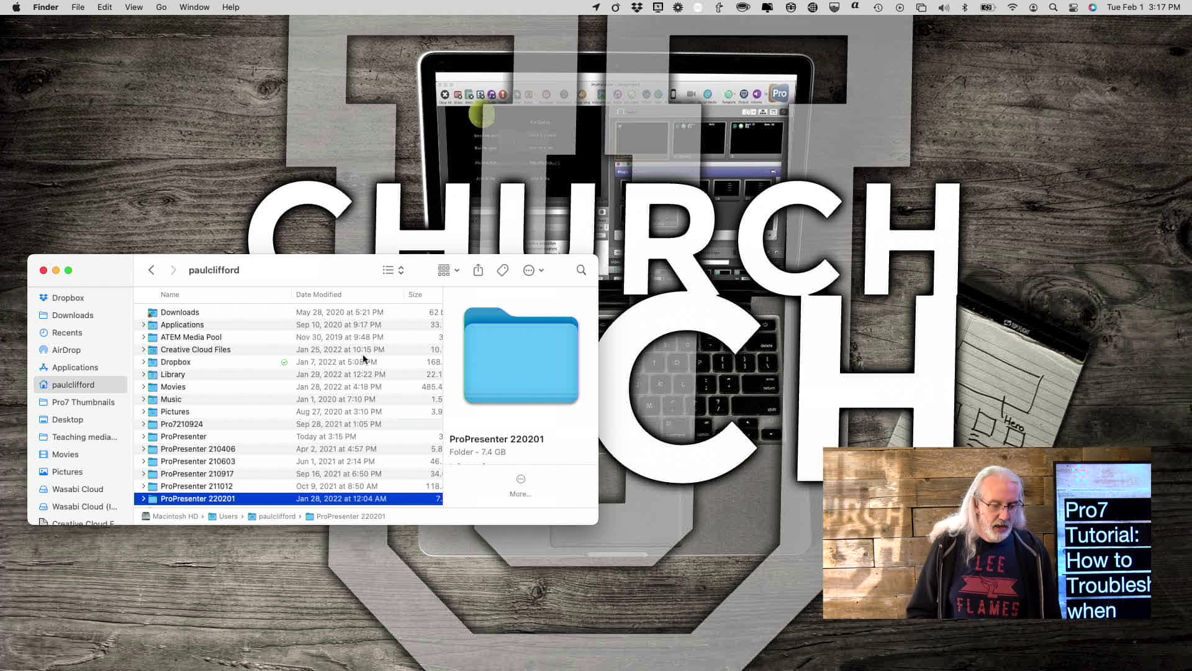
pyautogui.click(184, 439)
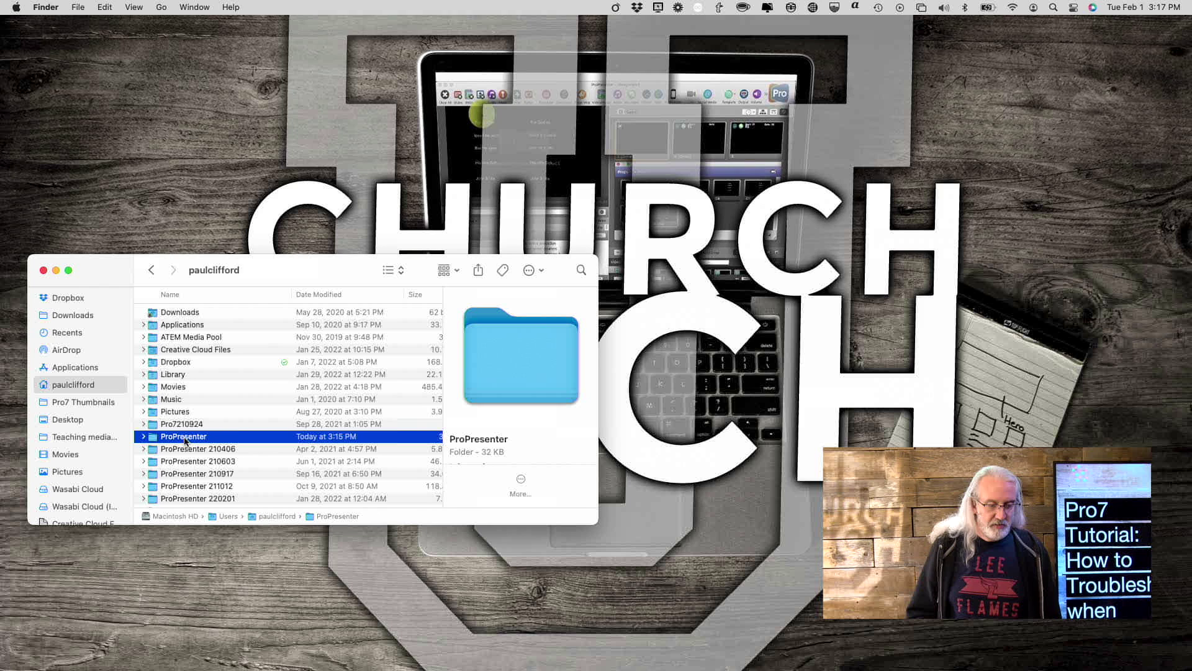
pyautogui.click(143, 438)
pyautogui.scroll(-2, 186, 474)
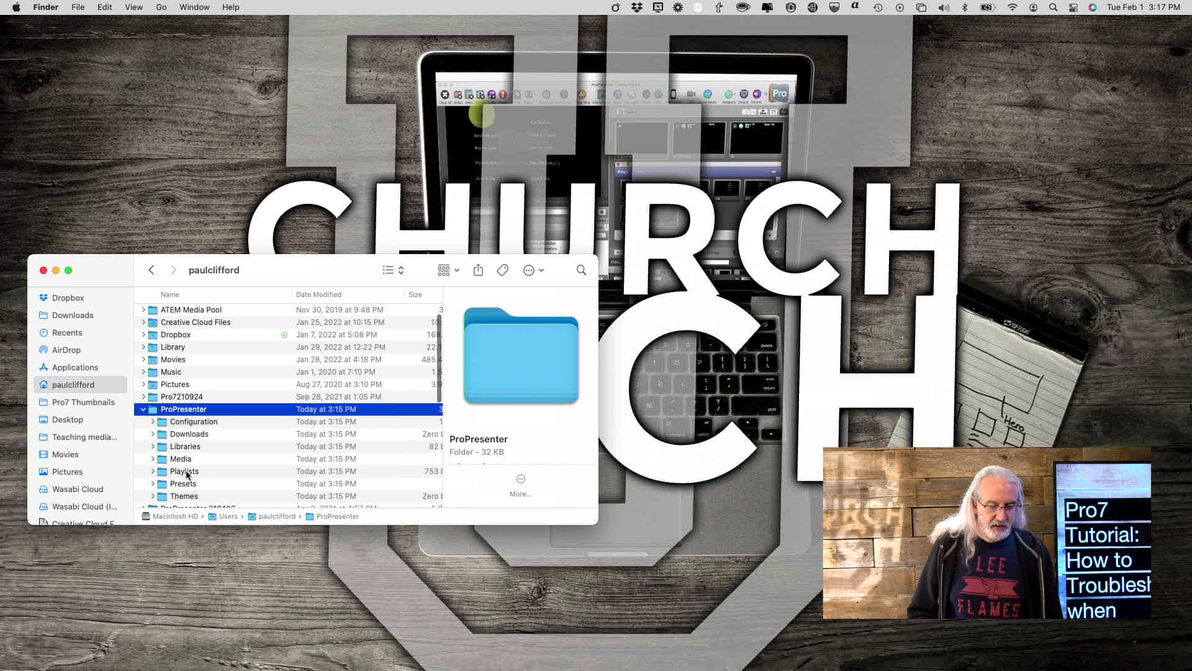
pyautogui.scroll(-5, 187, 475)
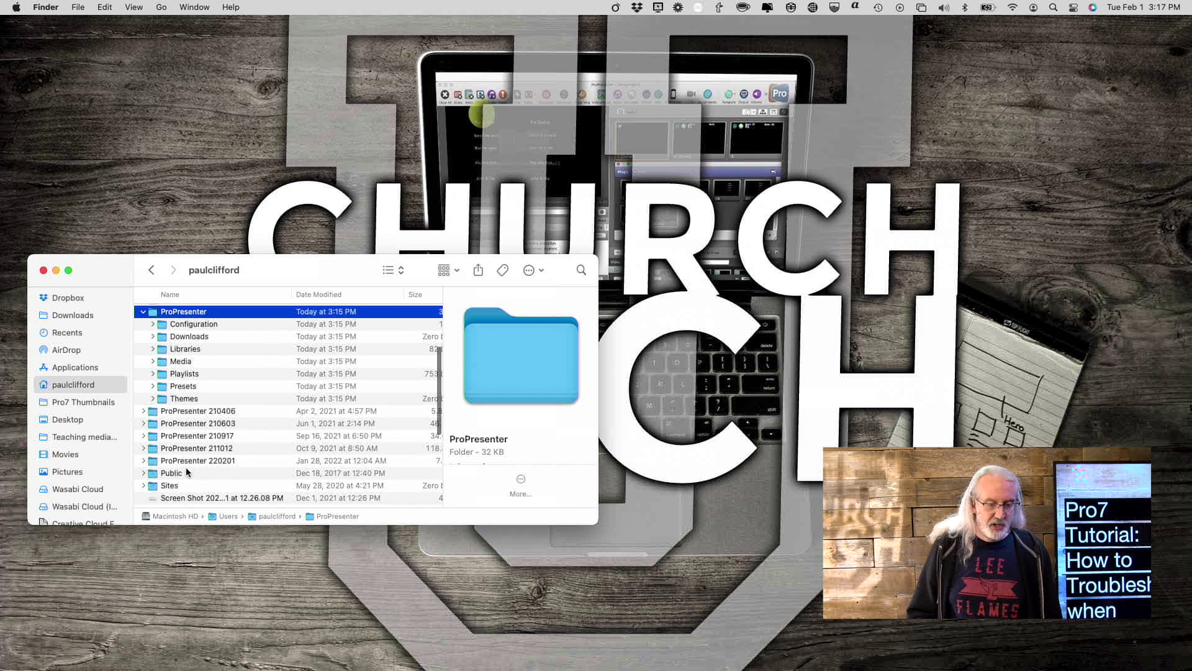
pyautogui.scroll(-2, 184, 469)
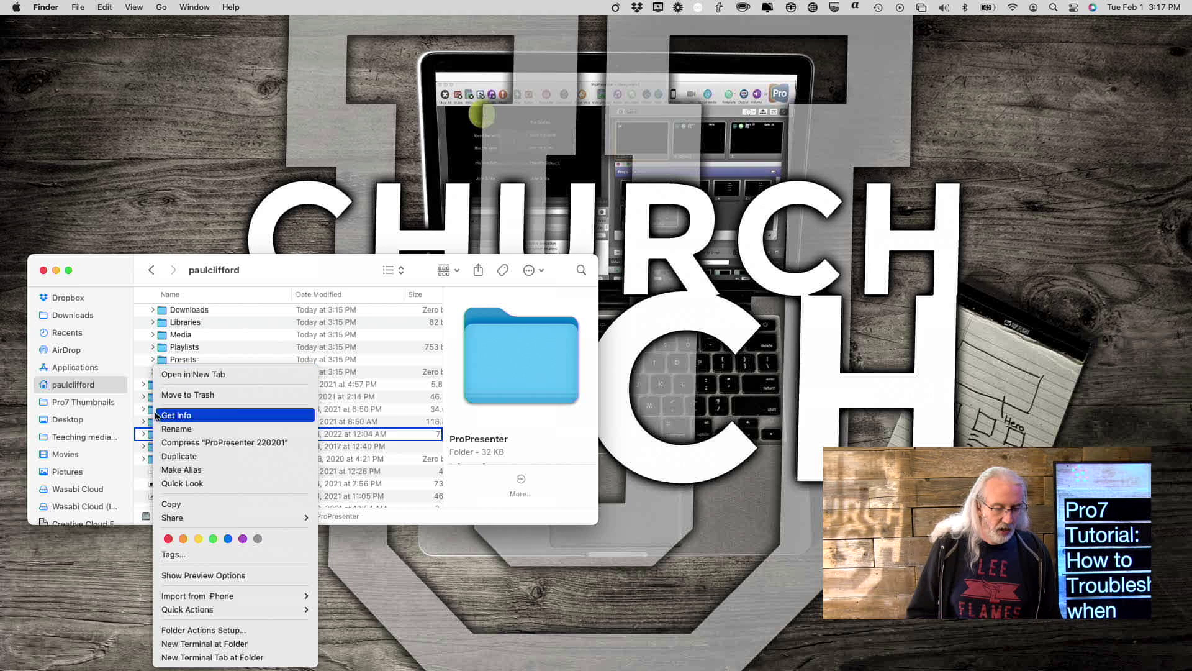
# Look inside ProPresenter 220201, go back to the home folder, and open a second Finder window.
pyautogui.click(151, 437)
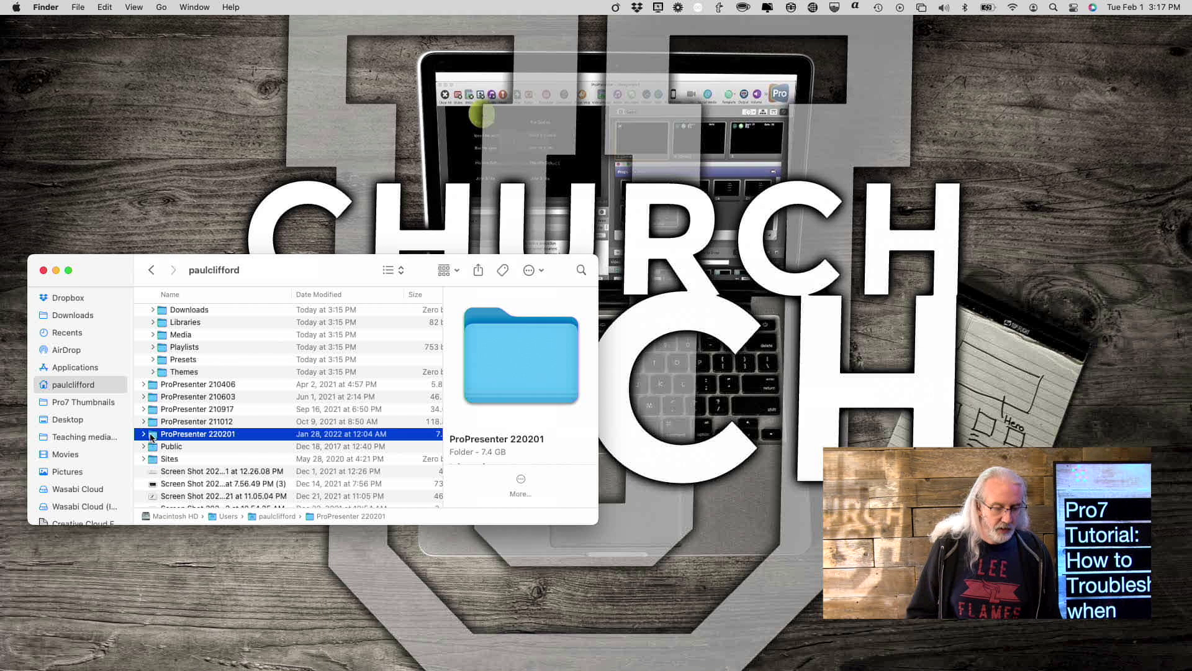
pyautogui.doubleClick(151, 437)
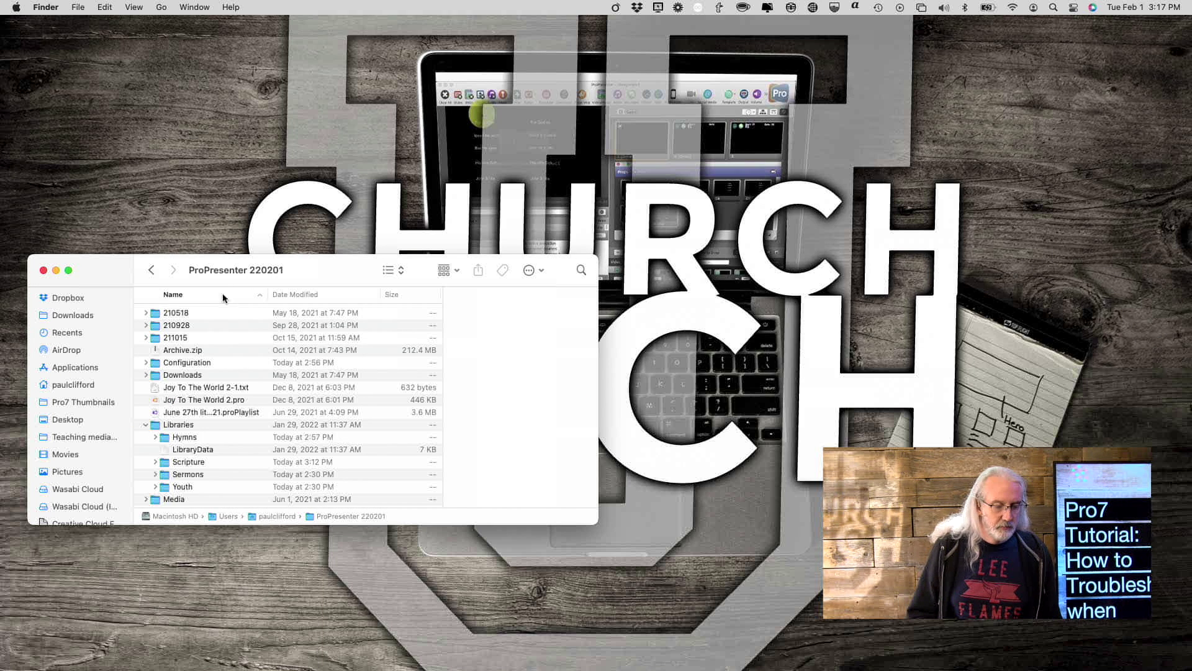
pyautogui.click(151, 270)
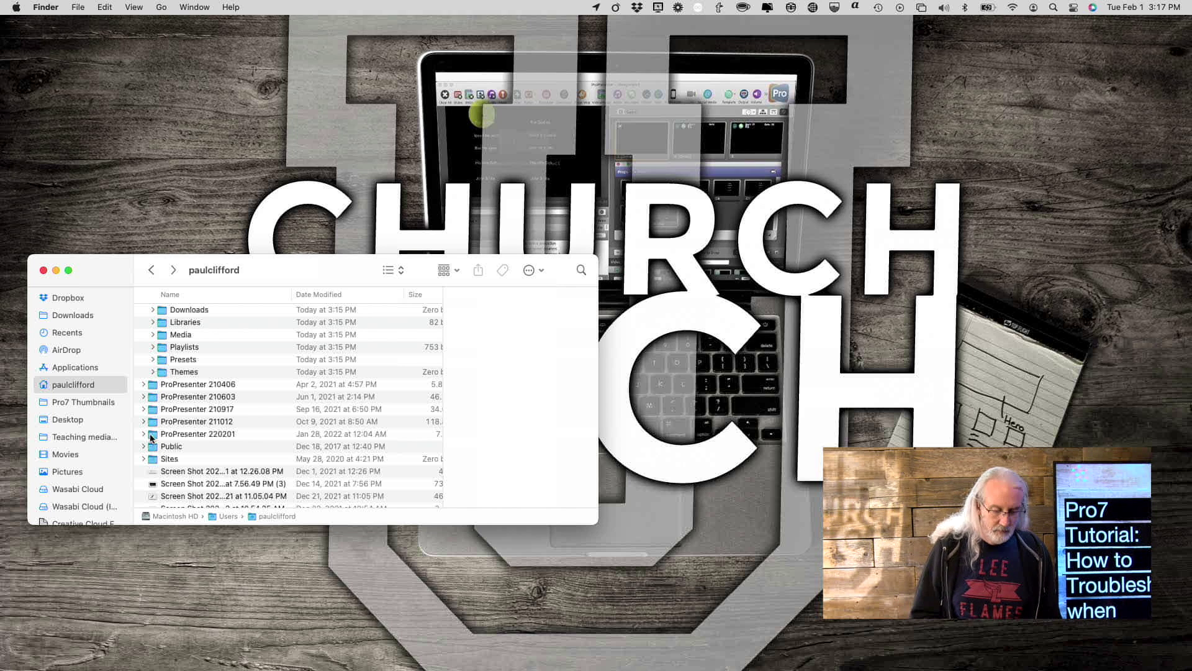
pyautogui.press('super+n')
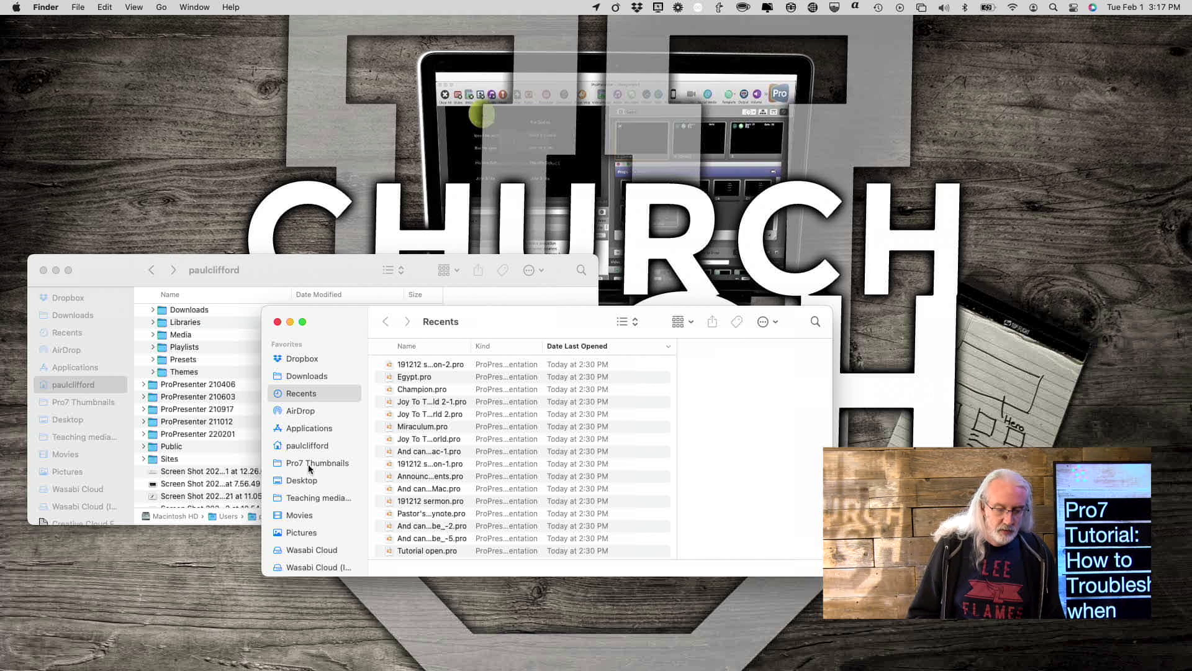
# Show ProPresenter 220201 in the second window, arrange both windows, and open the new ProPresenter folder.
pyautogui.click(308, 447)
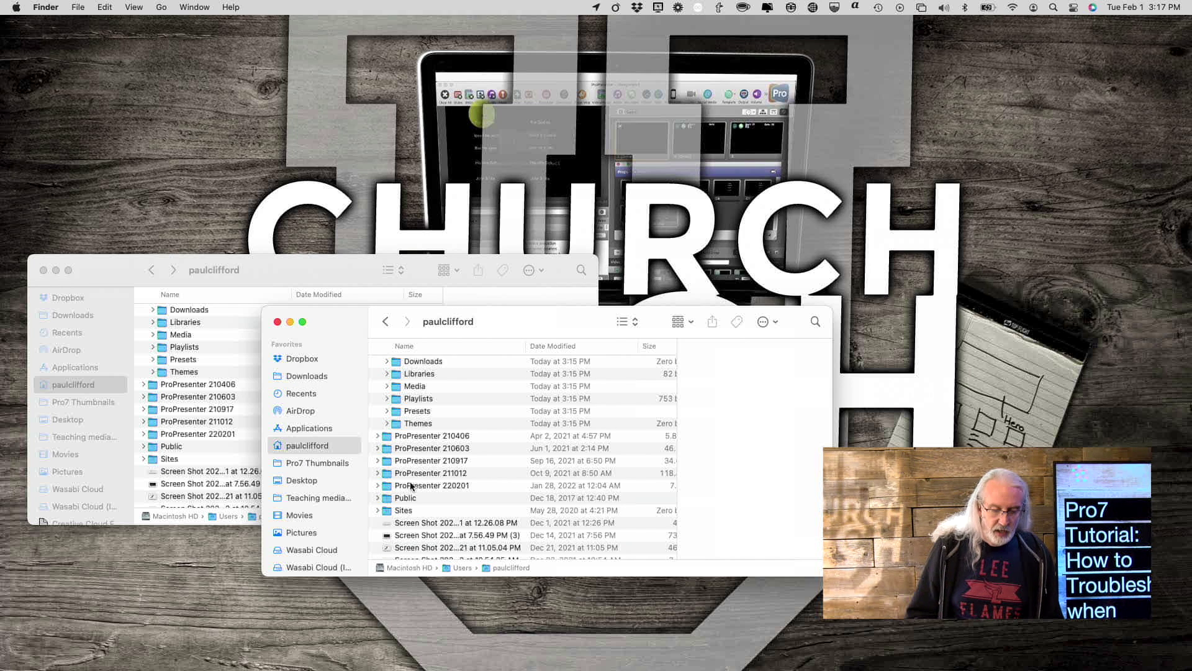
pyautogui.doubleClick(386, 486)
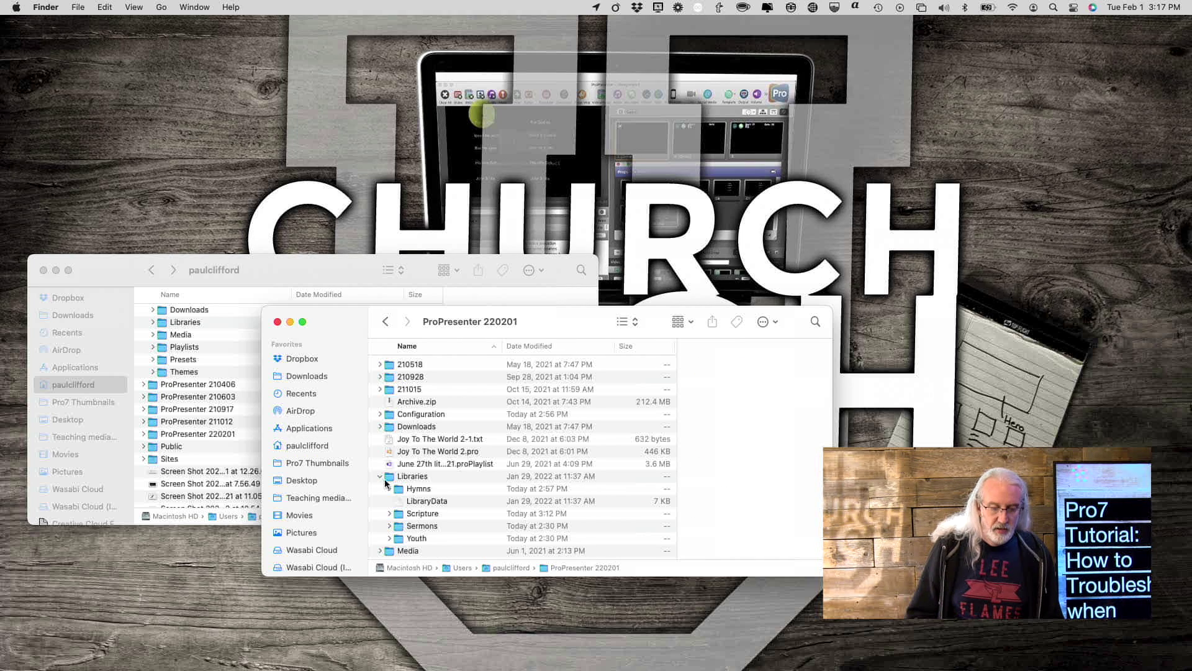
pyautogui.moveTo(576, 325); pyautogui.dragTo(948, 192)
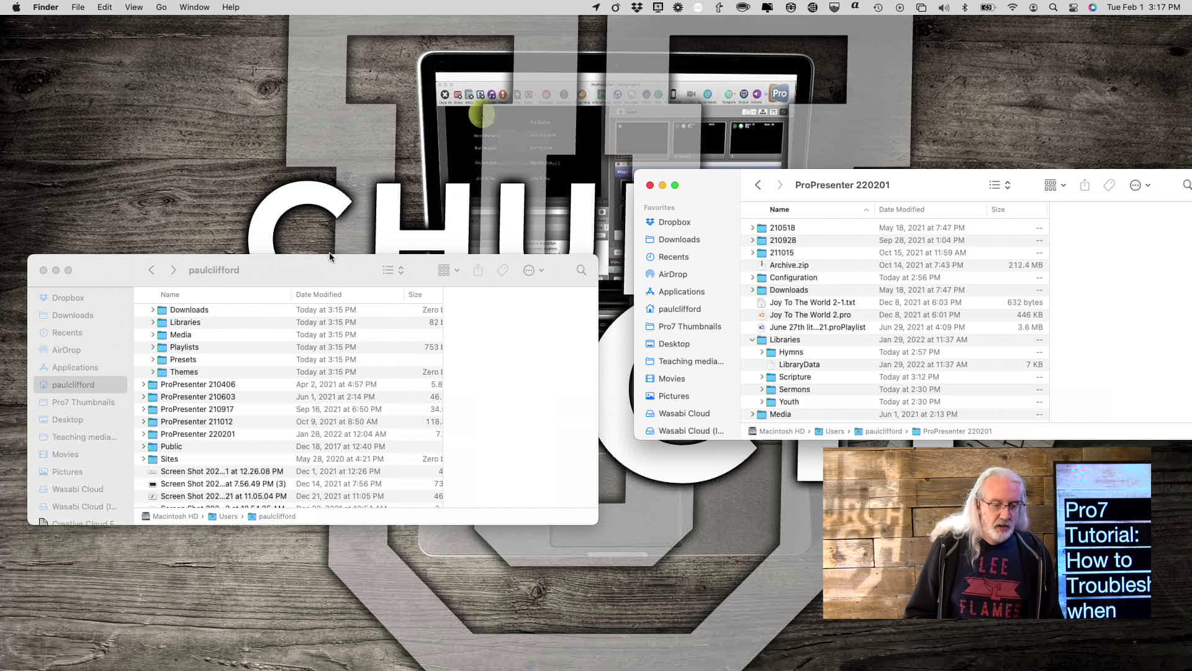
pyautogui.moveTo(313, 269); pyautogui.dragTo(313, 183)
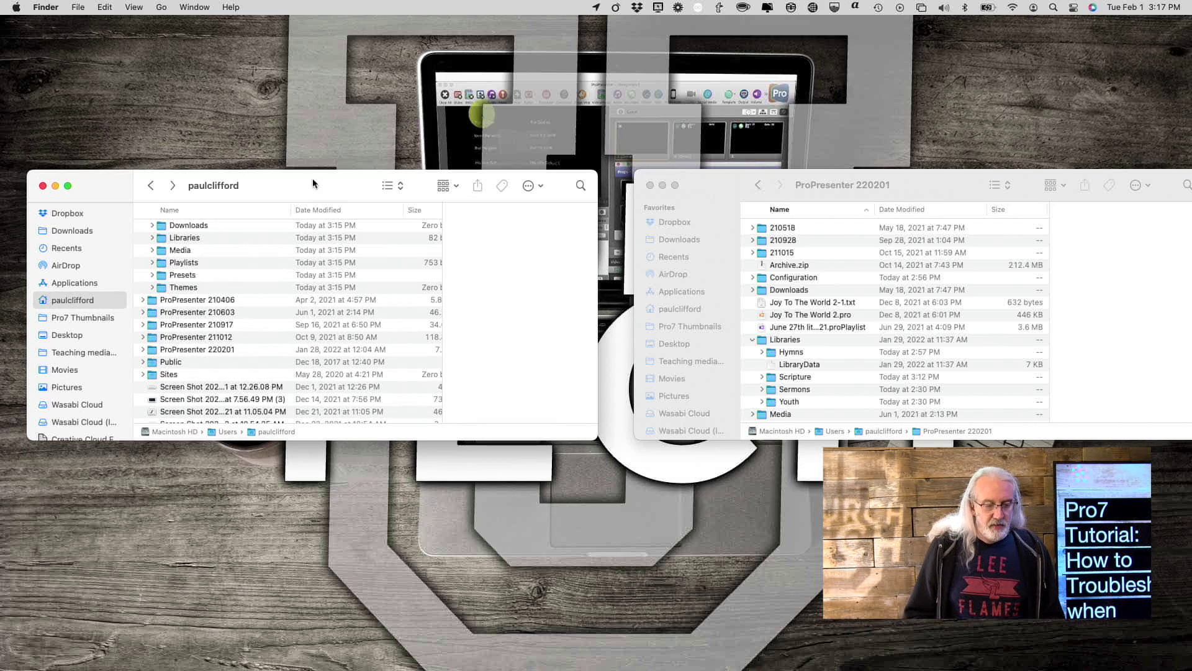
pyautogui.scroll(5, 189, 258)
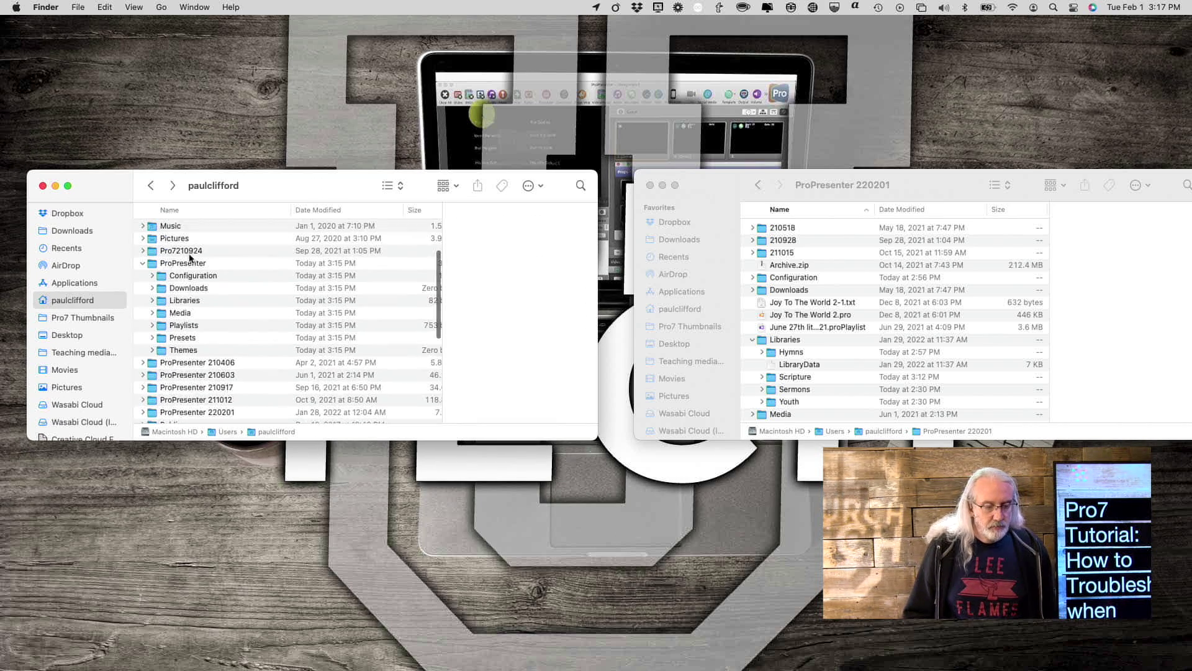
pyautogui.scroll(-1, 190, 258)
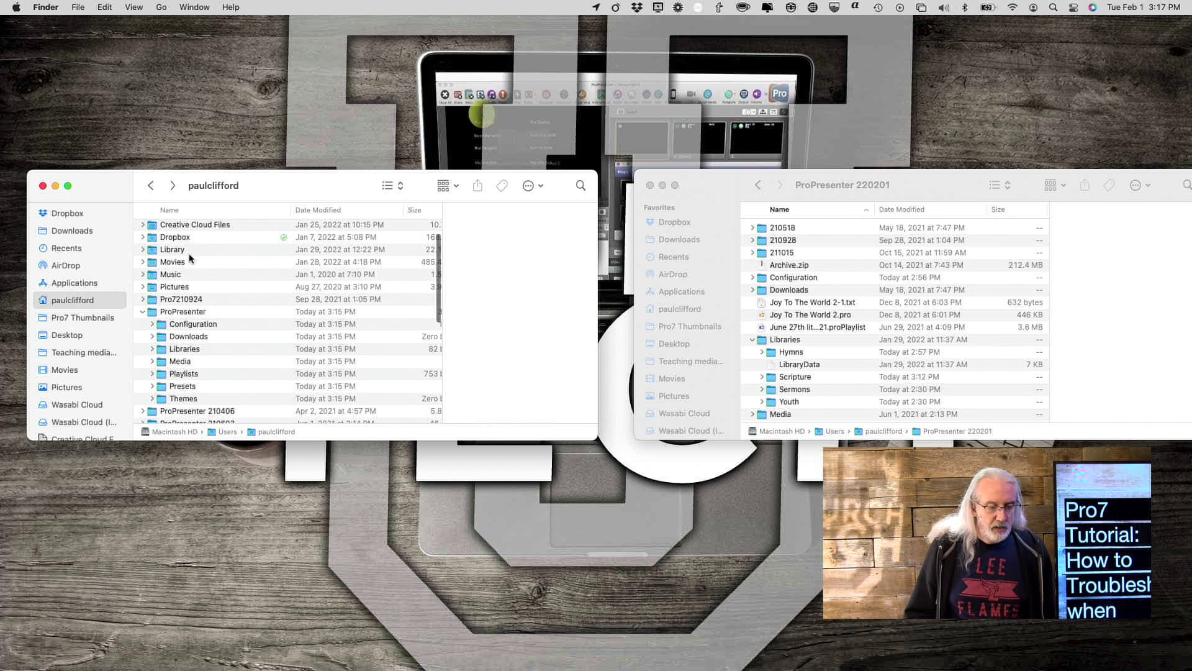
pyautogui.doubleClick(153, 307)
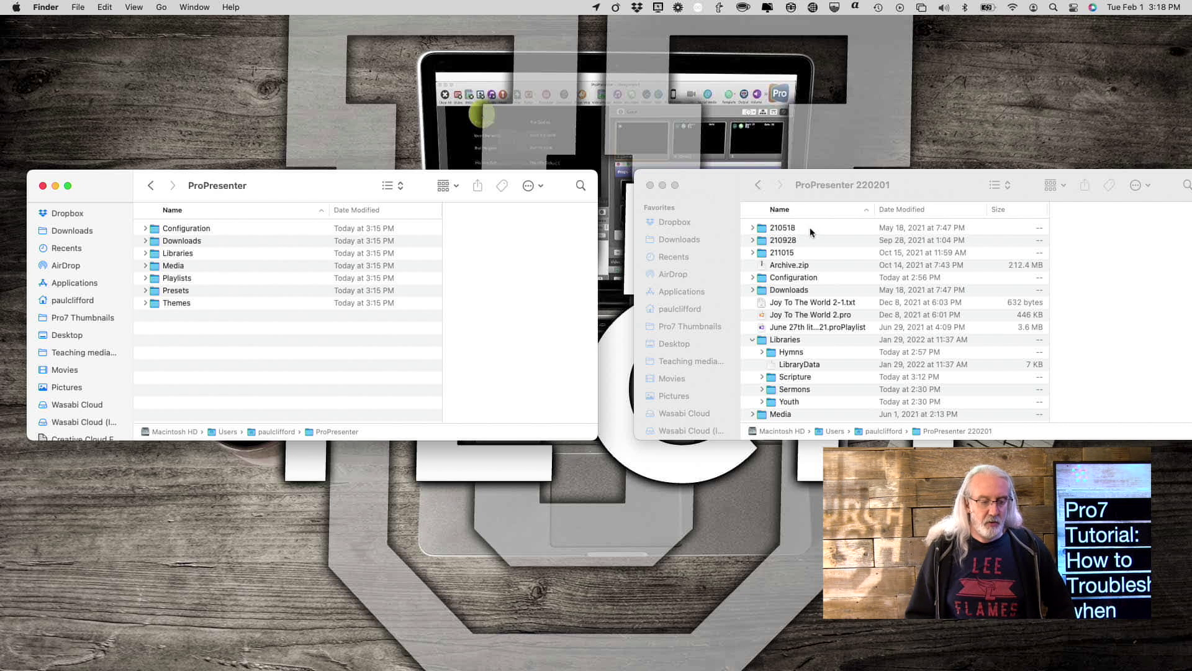
# Expand the Libraries folders in both the new ProPresenter and old backup windows.
pyautogui.scroll(-4, 813, 303)
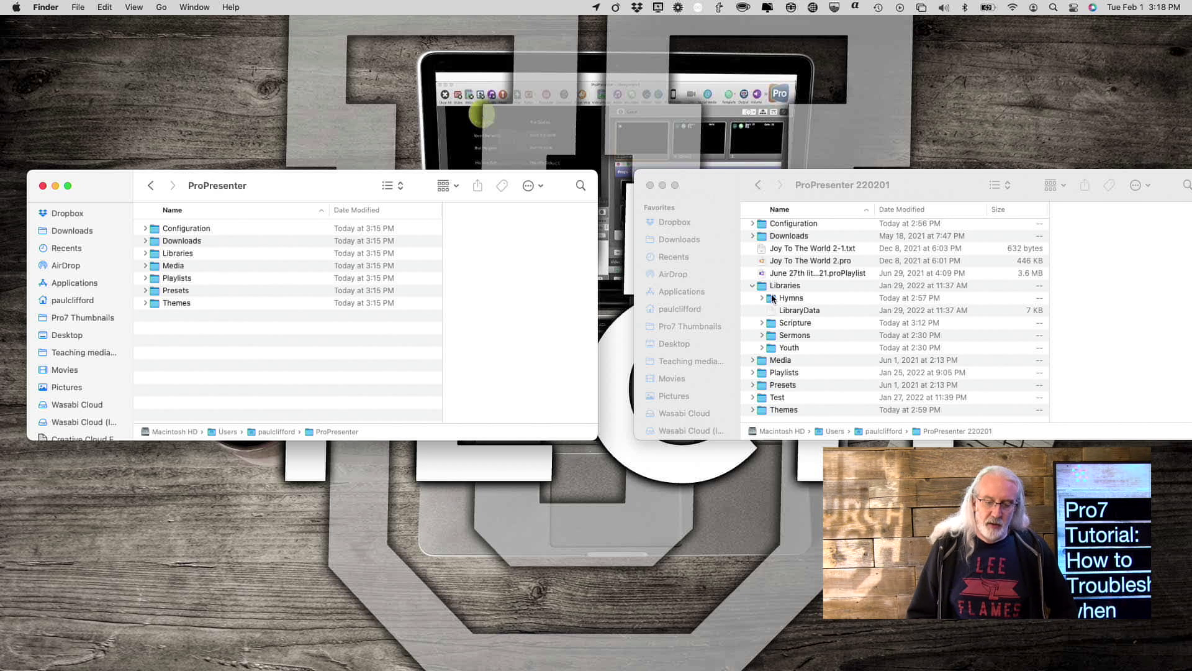
pyautogui.click(753, 287)
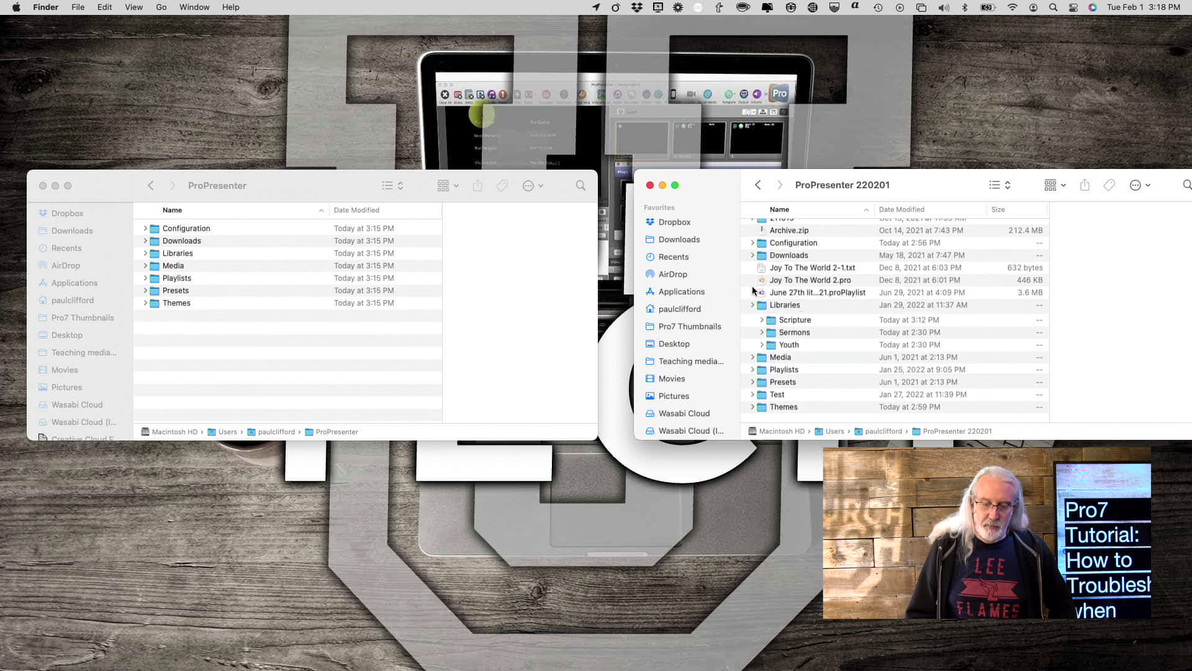
pyautogui.click(146, 254)
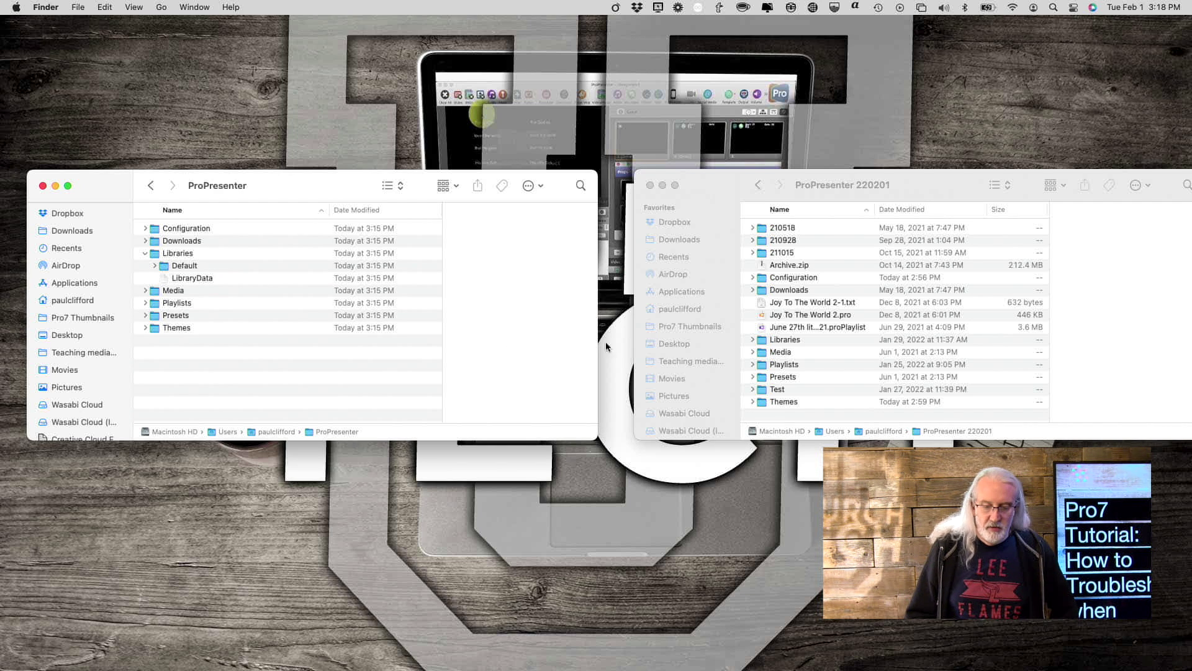
pyautogui.click(752, 339)
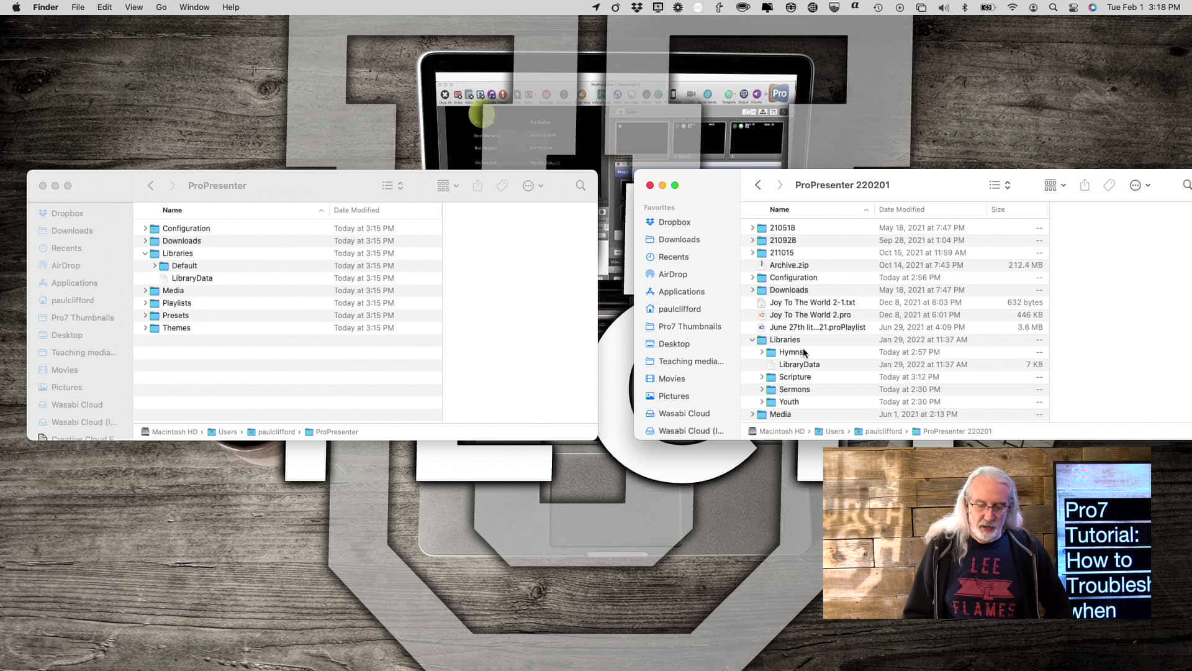
# In the old backup, inspect Hymns and select And can it be_-5.pro, then collapse Libraries.
pyautogui.click(762, 352)
pyautogui.scroll(-2, 792, 371)
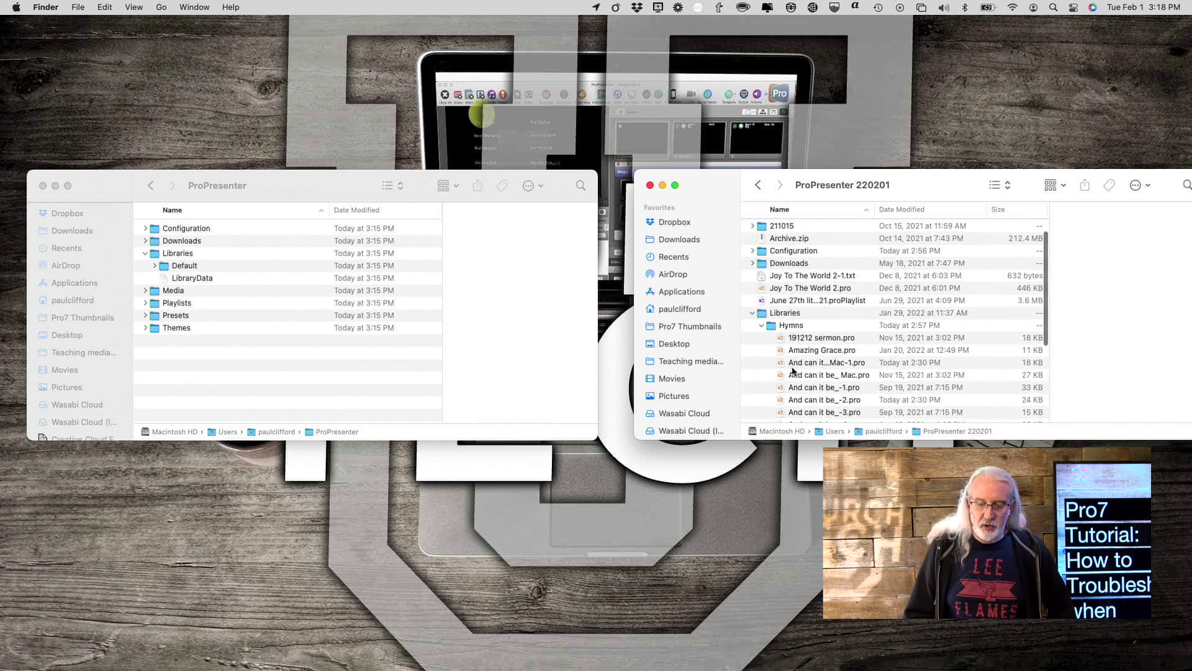
pyautogui.scroll(-3, 793, 370)
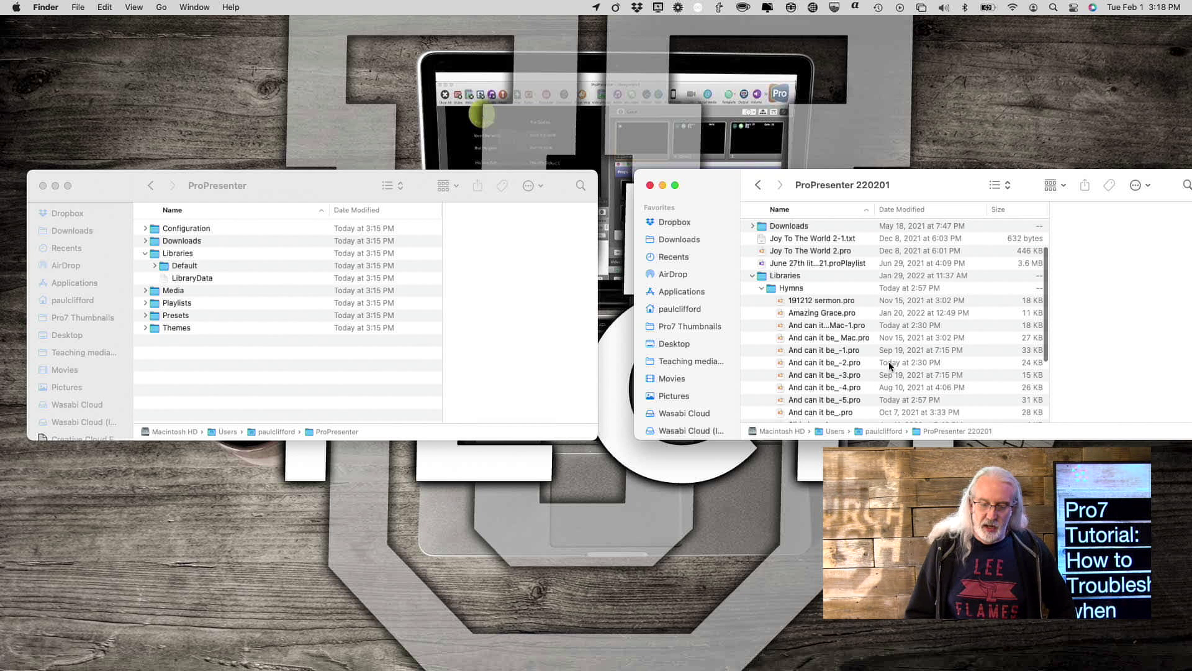
pyautogui.scroll(-4, 888, 361)
pyautogui.scroll(-1, 889, 362)
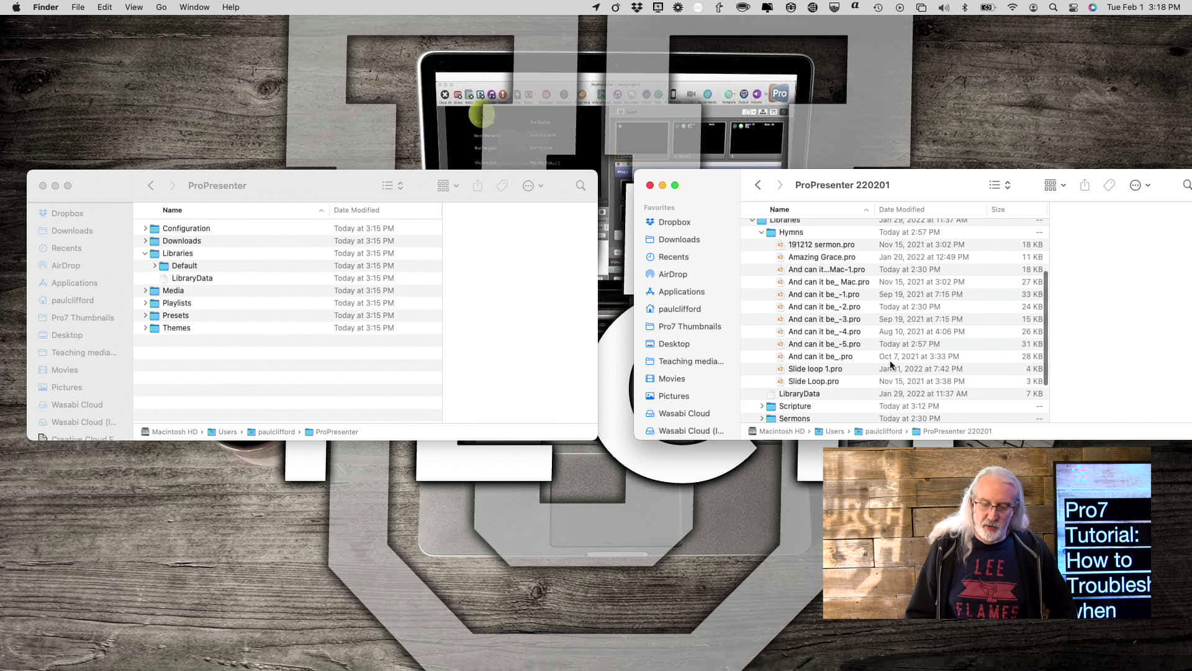
pyautogui.click(819, 348)
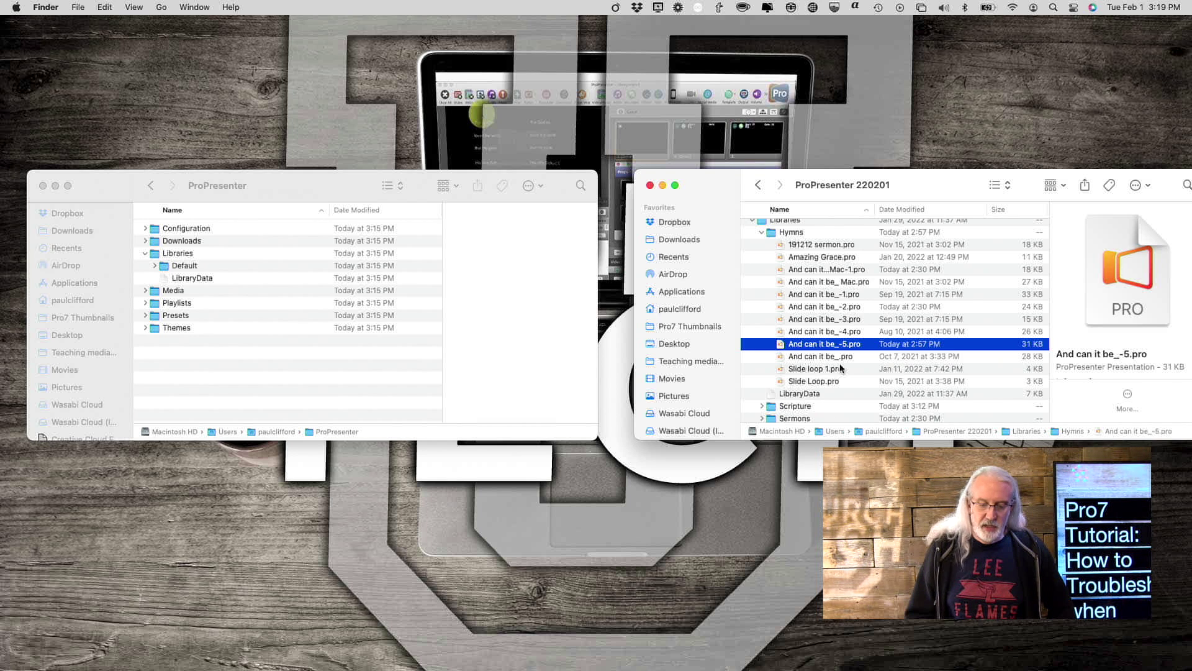
pyautogui.scroll(3, 812, 281)
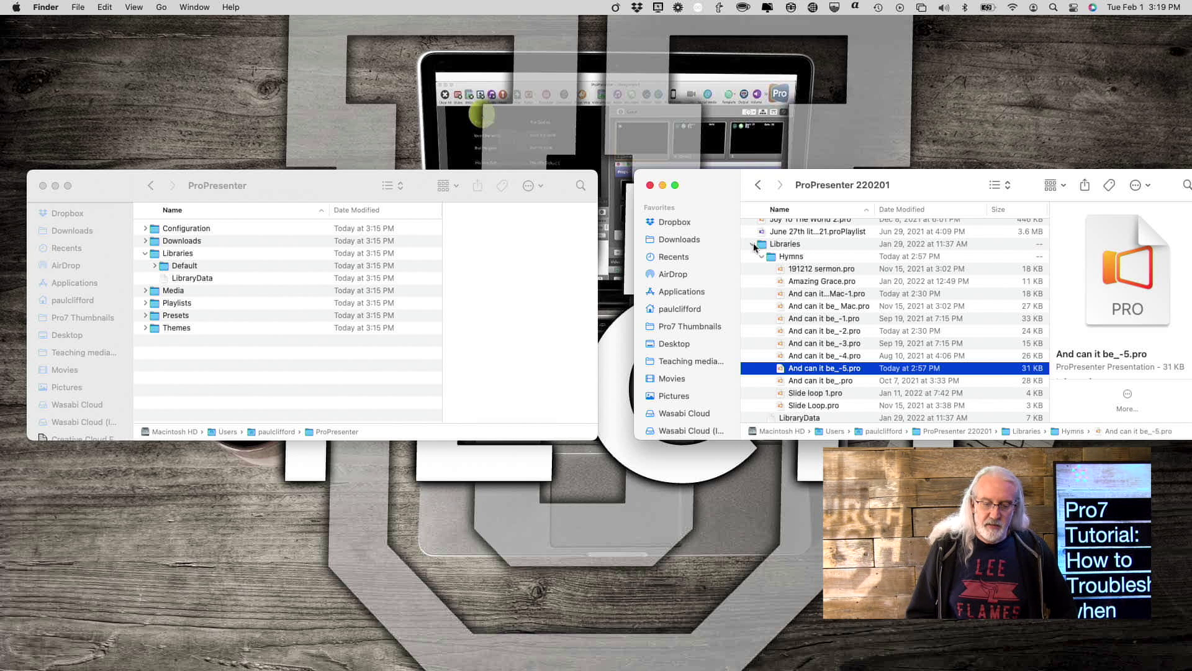
pyautogui.click(753, 244)
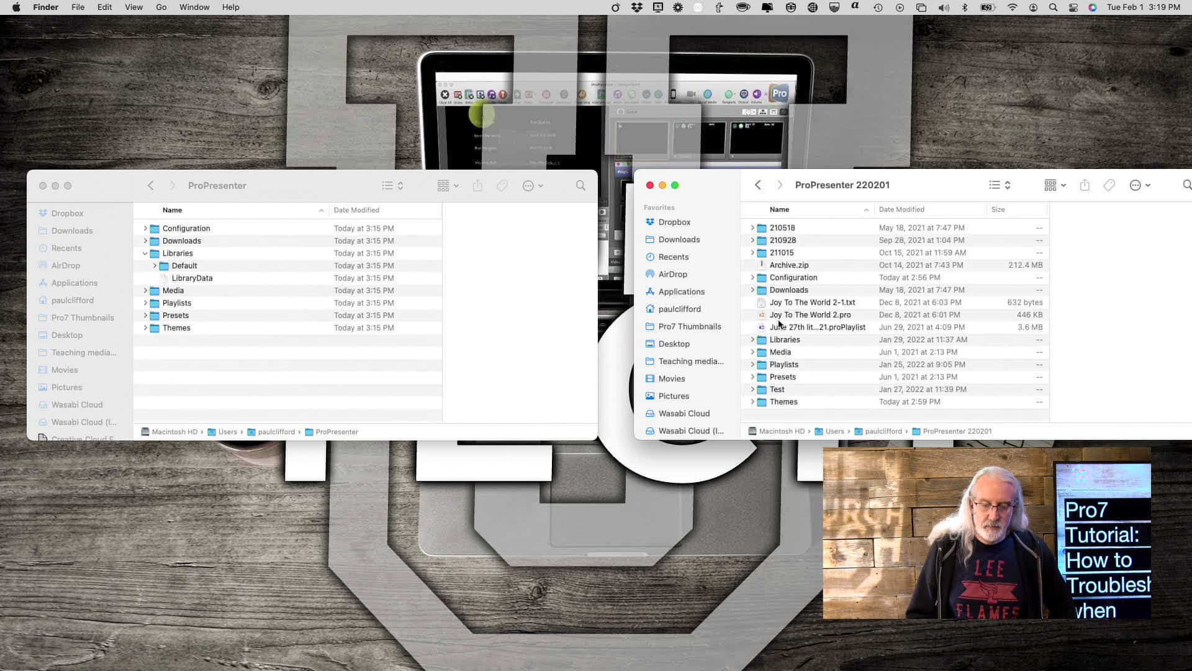
# Rename the new ProPresenter folder's Libraries subfolder to 'Libraries test'.
pyautogui.click(178, 255)
pyautogui.click(177, 254)
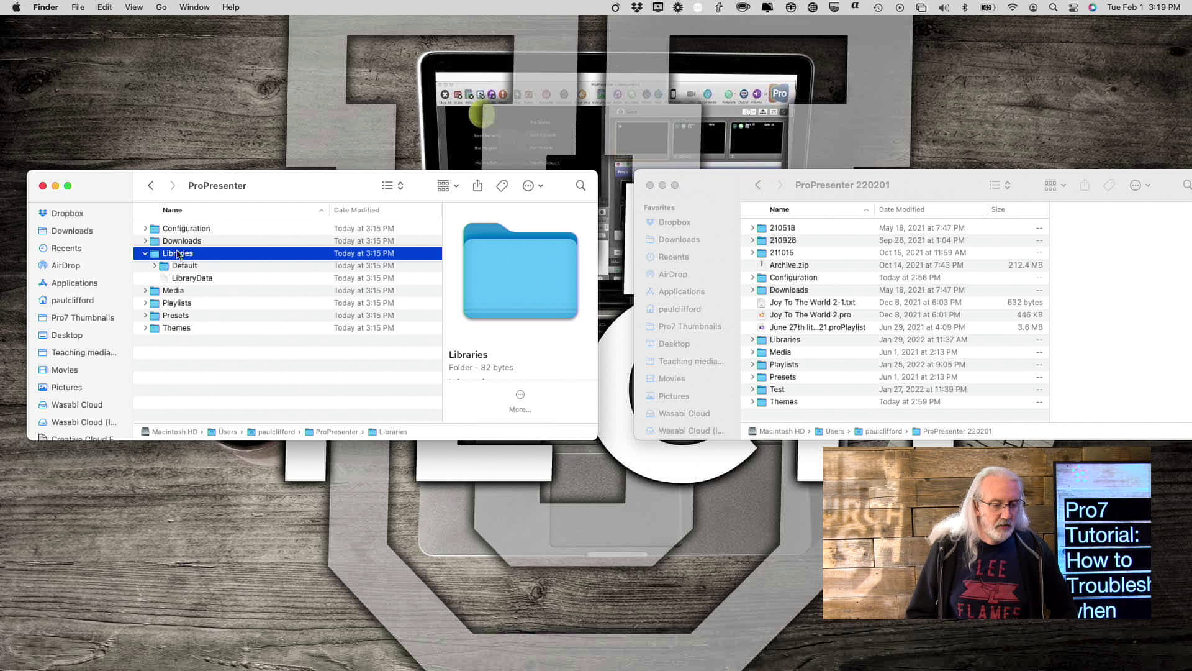
pyautogui.rightClick(184, 255)
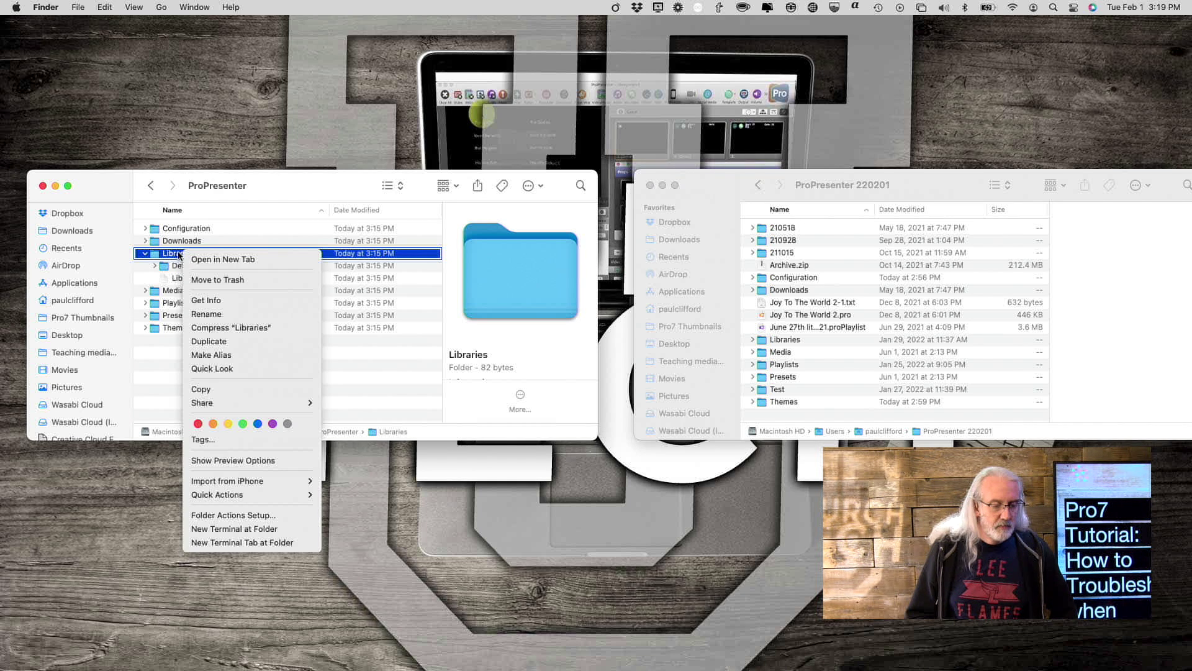
pyautogui.click(205, 313)
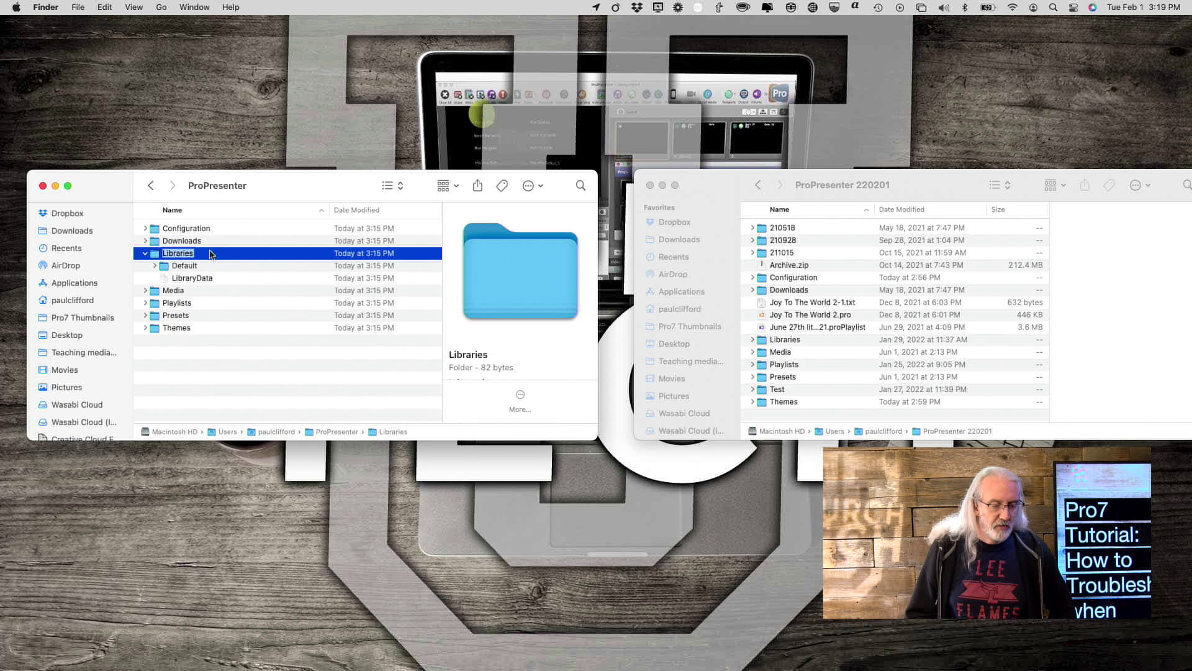
pyautogui.press('Escape')
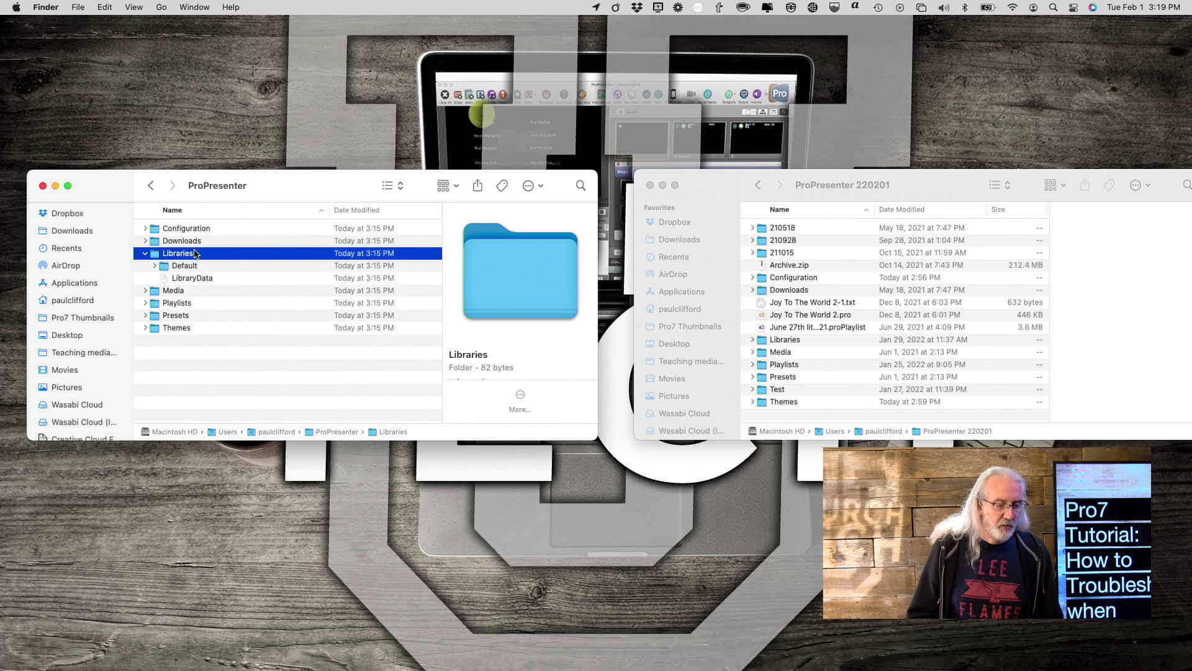
pyautogui.click(185, 255)
pyautogui.rightClick(184, 256)
pyautogui.press('Escape')
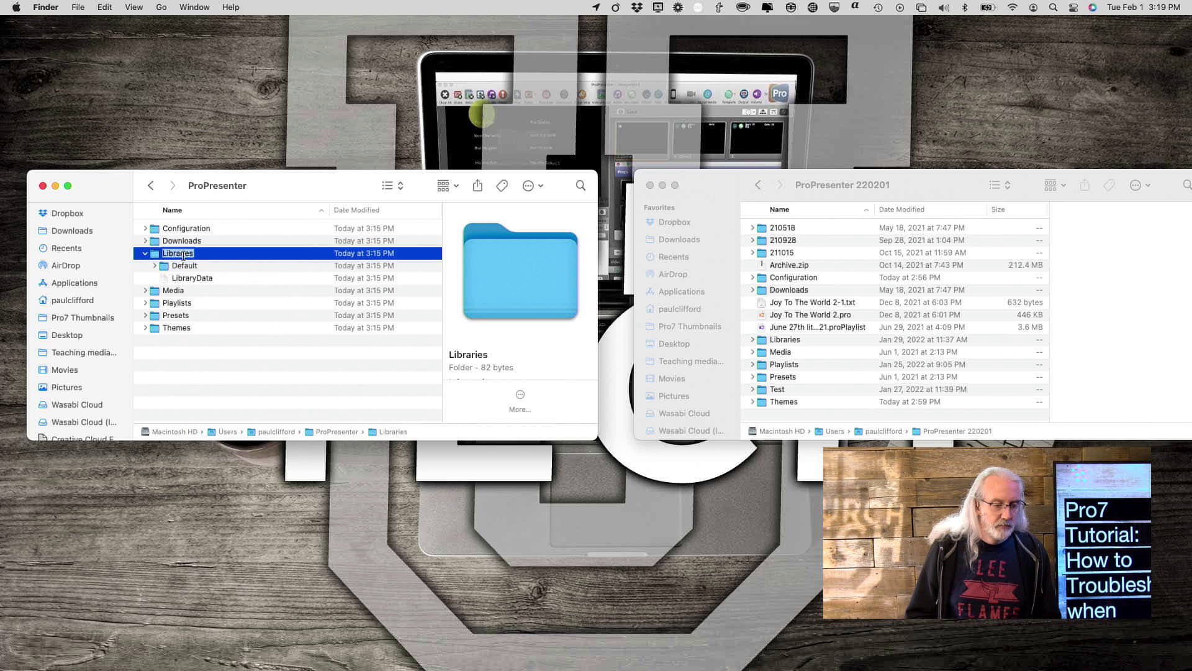
pyautogui.press('Right')
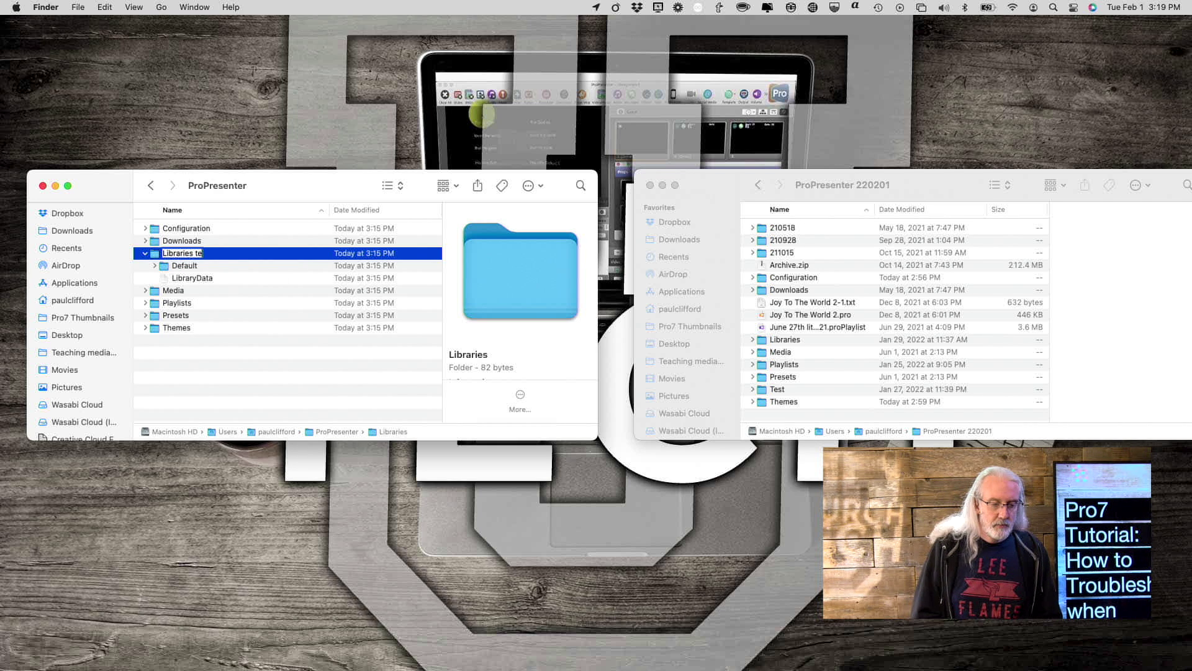
pyautogui.press('Return')
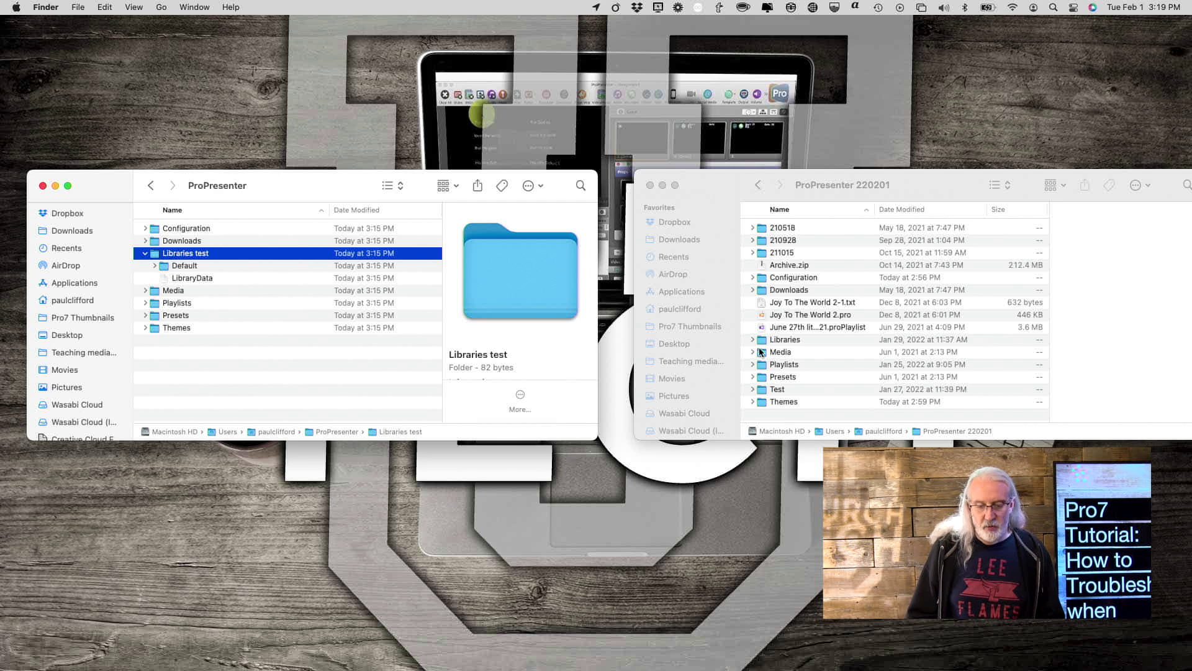
# Copy the old Libraries into the new ProPresenter folder and move And can it be_-5.pro into Default.
pyautogui.moveTo(761, 345); pyautogui.dragTo(252, 377)
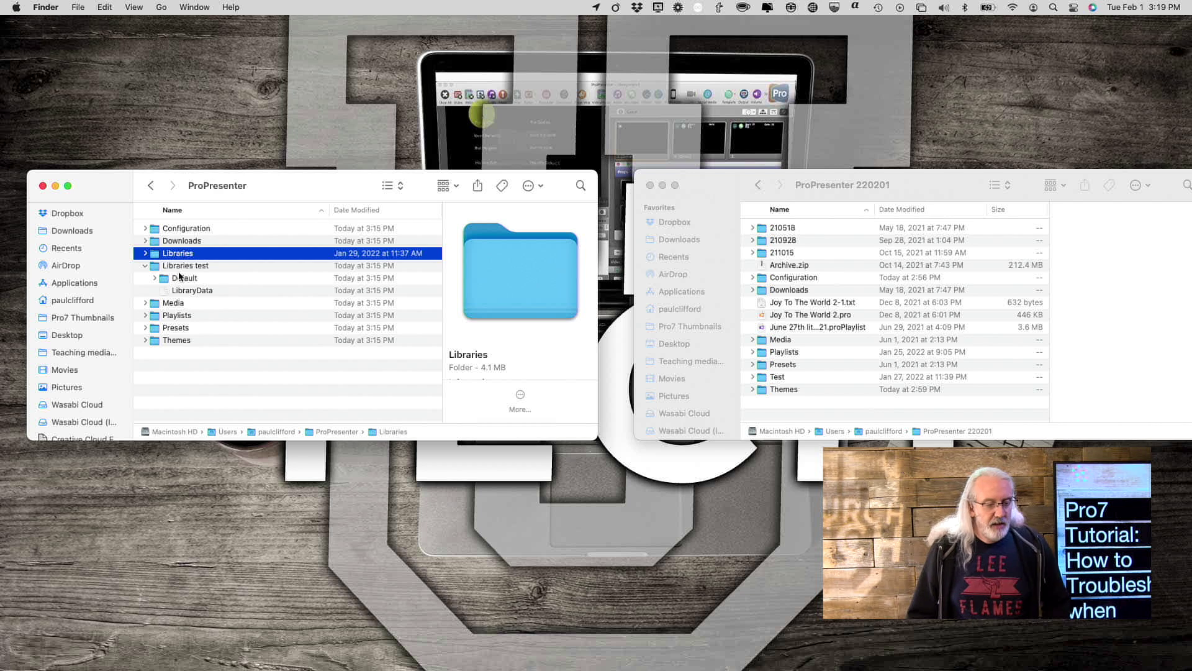
pyautogui.click(144, 253)
pyautogui.scroll(-1, 198, 322)
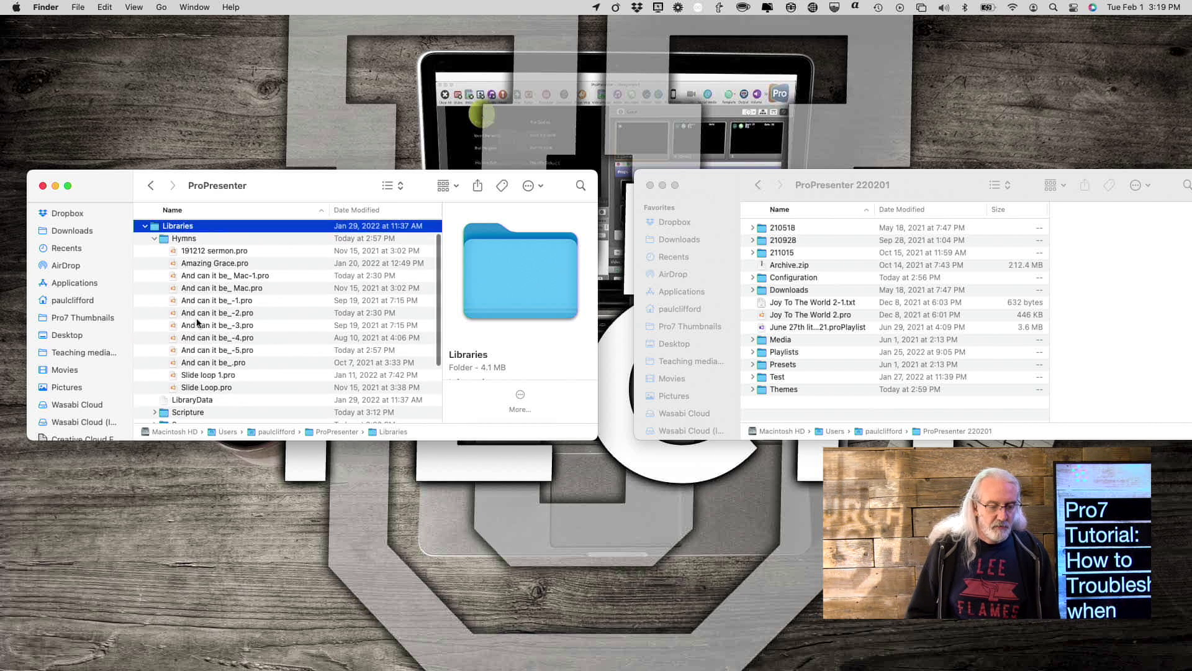
pyautogui.scroll(-3, 197, 322)
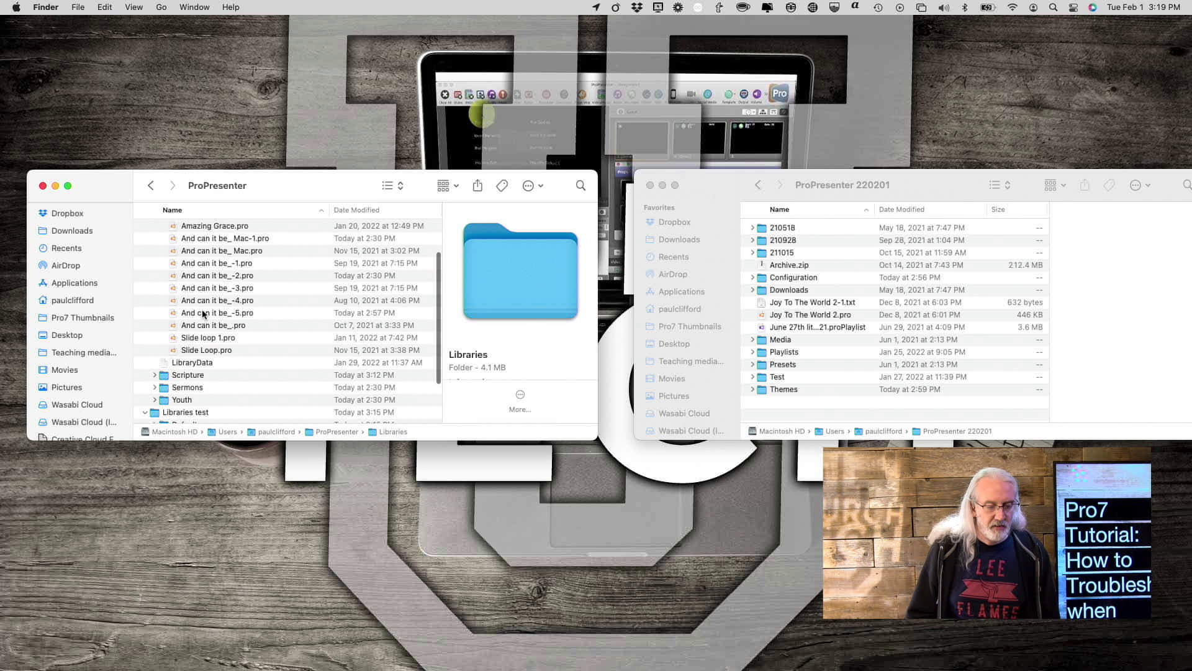
pyautogui.click(202, 313)
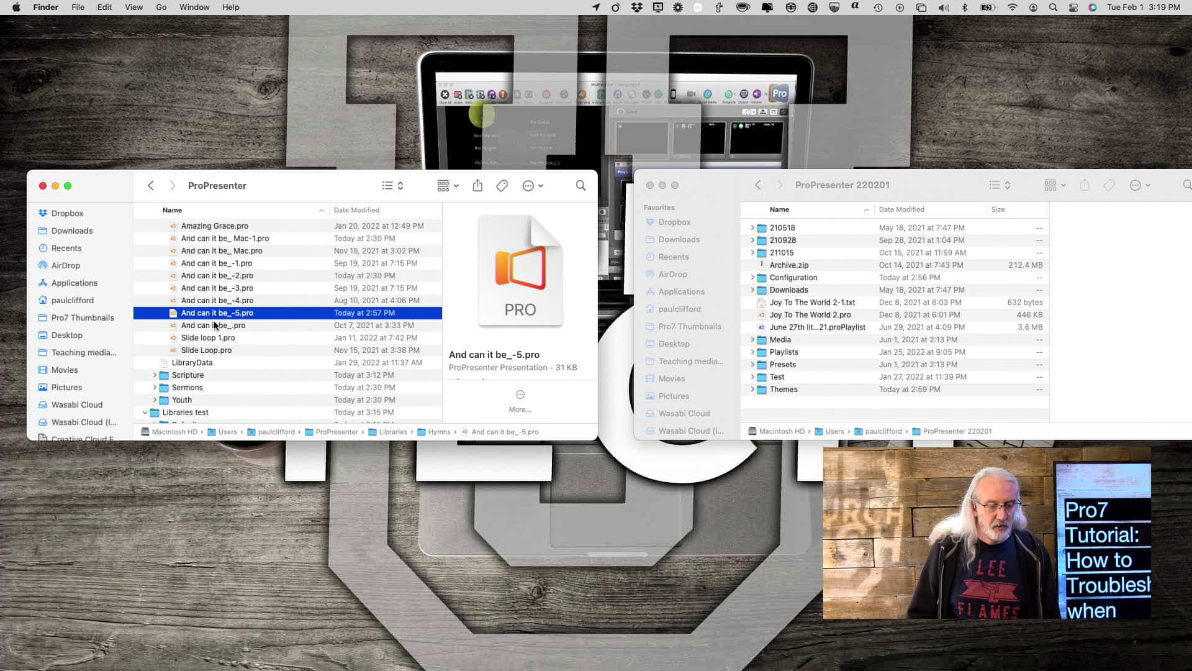
pyautogui.scroll(-4, 208, 320)
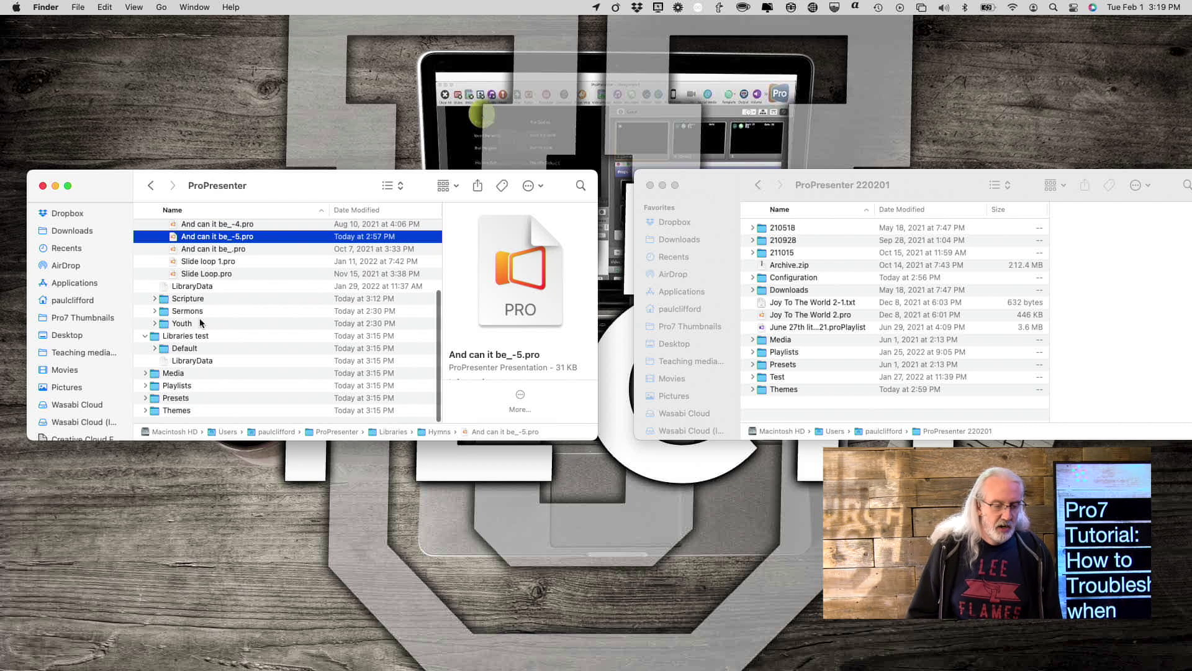
pyautogui.moveTo(175, 239); pyautogui.dragTo(167, 351)
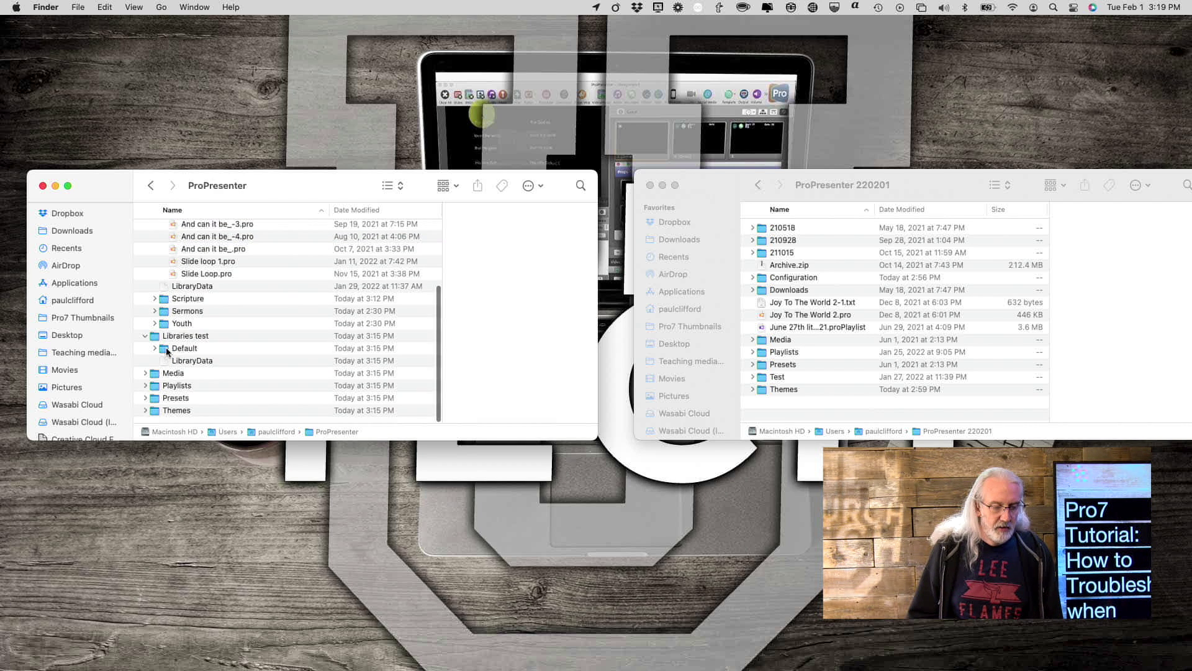
# Move And can it be_-2.pro and And can it be_ Mac-1.pro into Libraries test's Default folder.
pyautogui.scroll(3, 243, 261)
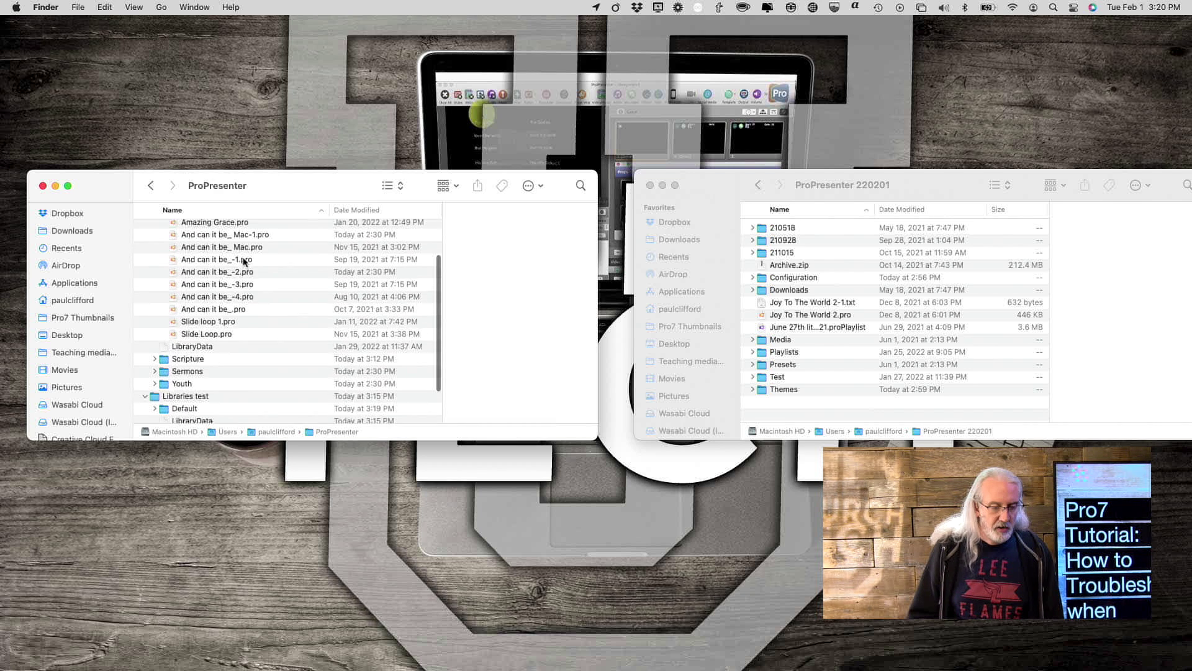
pyautogui.scroll(2, 243, 256)
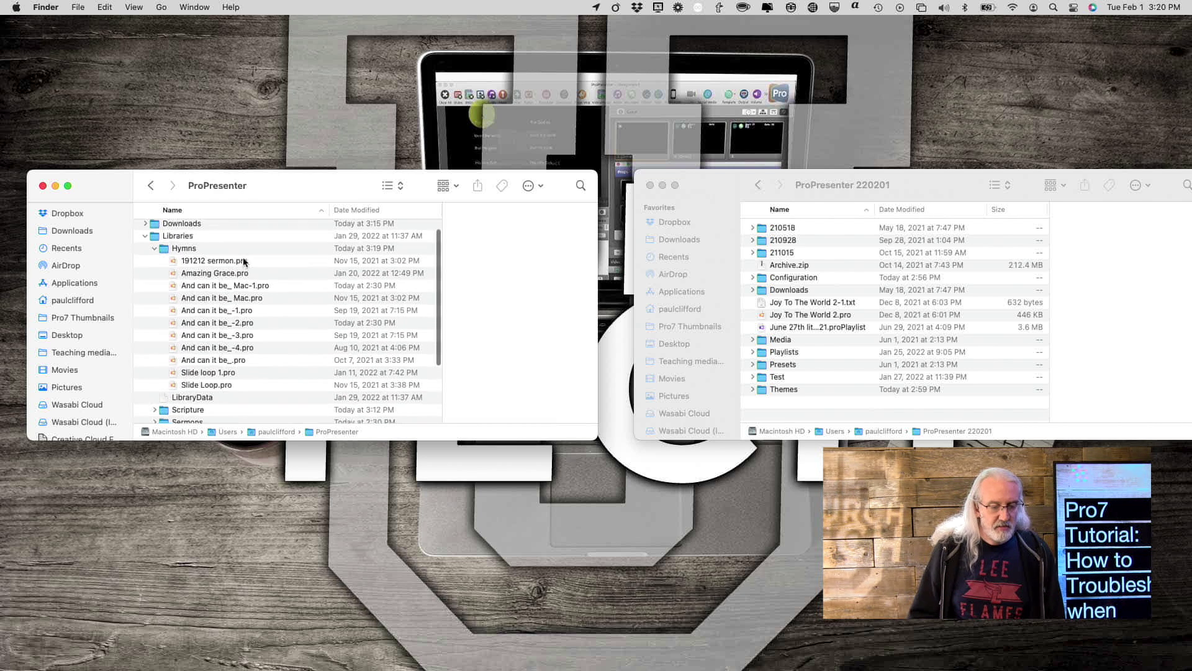
pyautogui.click(215, 324)
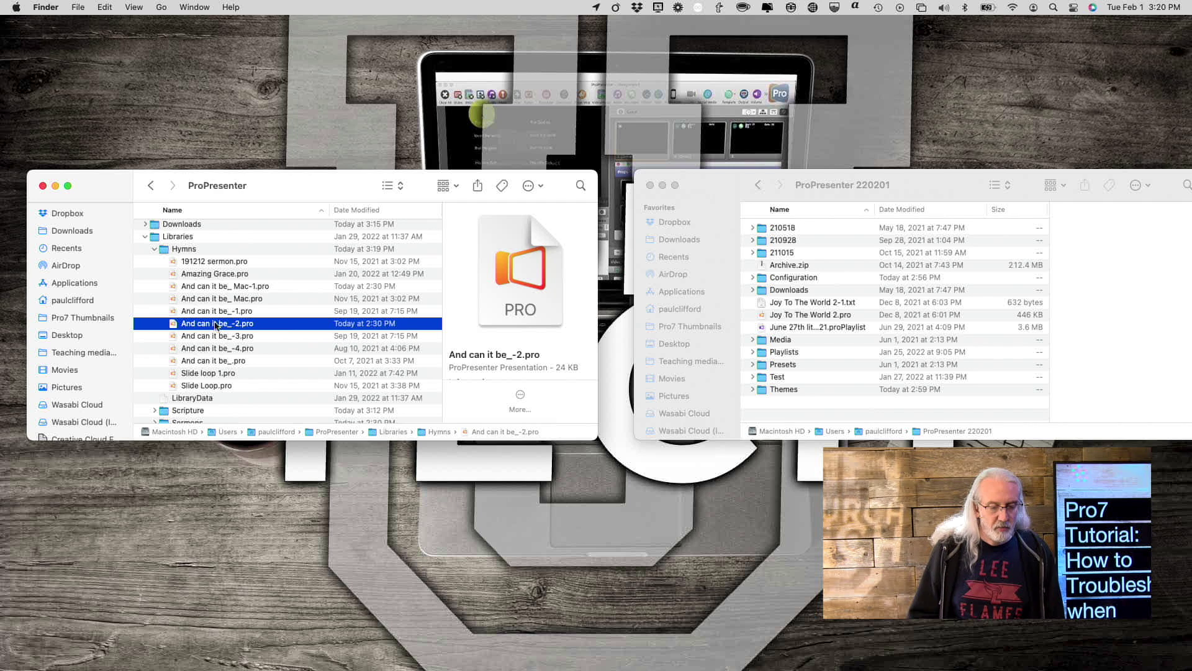
pyautogui.keyDown('super'); pyautogui.click(217, 286); pyautogui.keyUp('super')
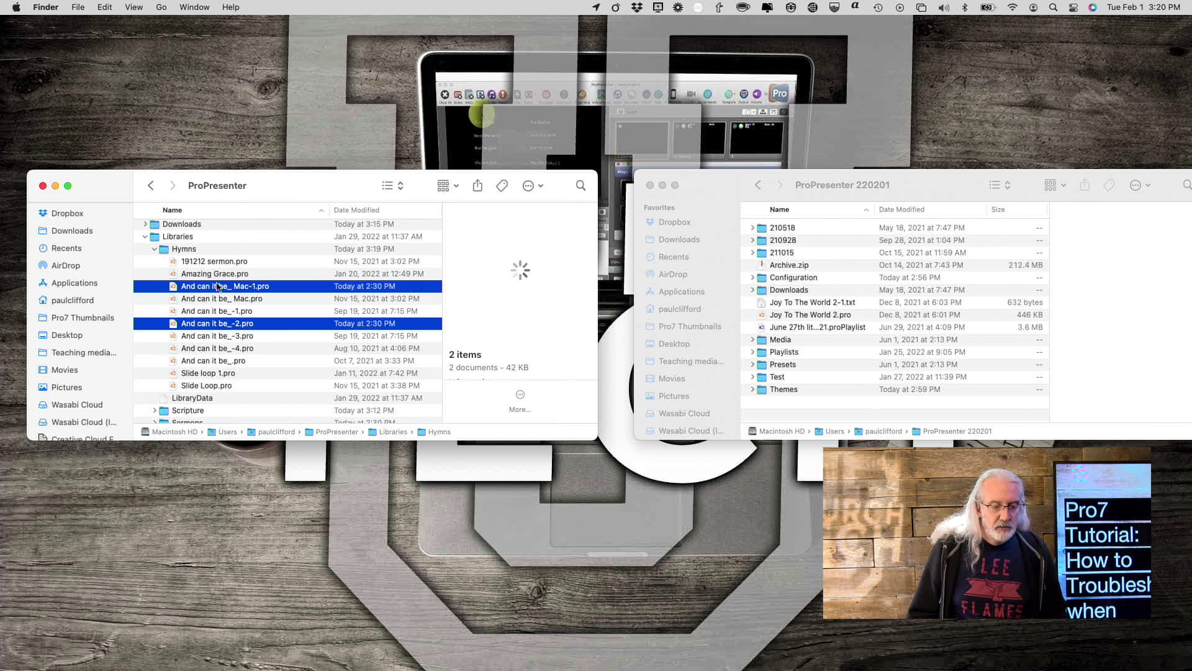
pyautogui.moveTo(217, 286); pyautogui.dragTo(194, 359)
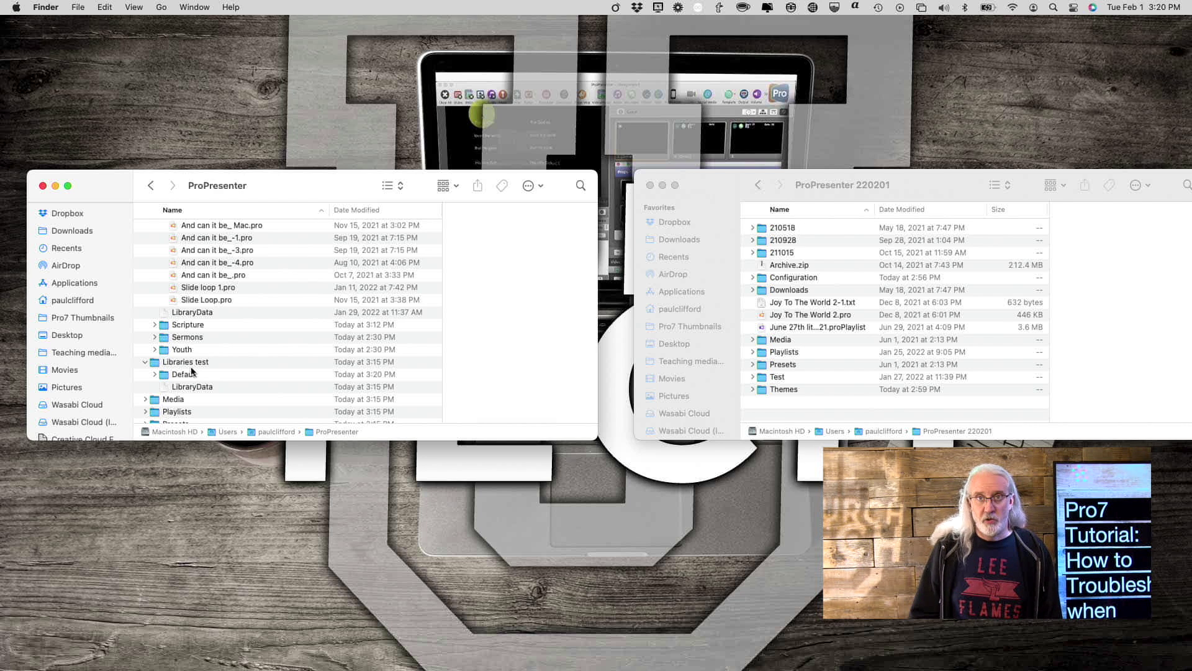
pyautogui.scroll(2, 193, 372)
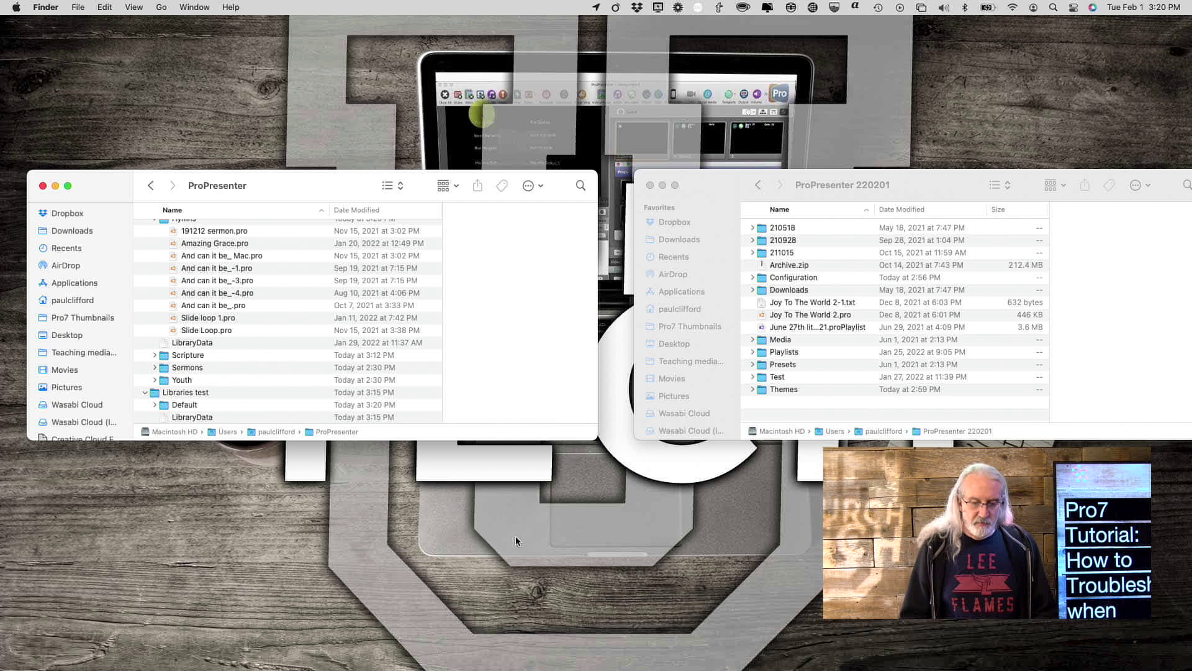
pyautogui.moveTo(532, 652)
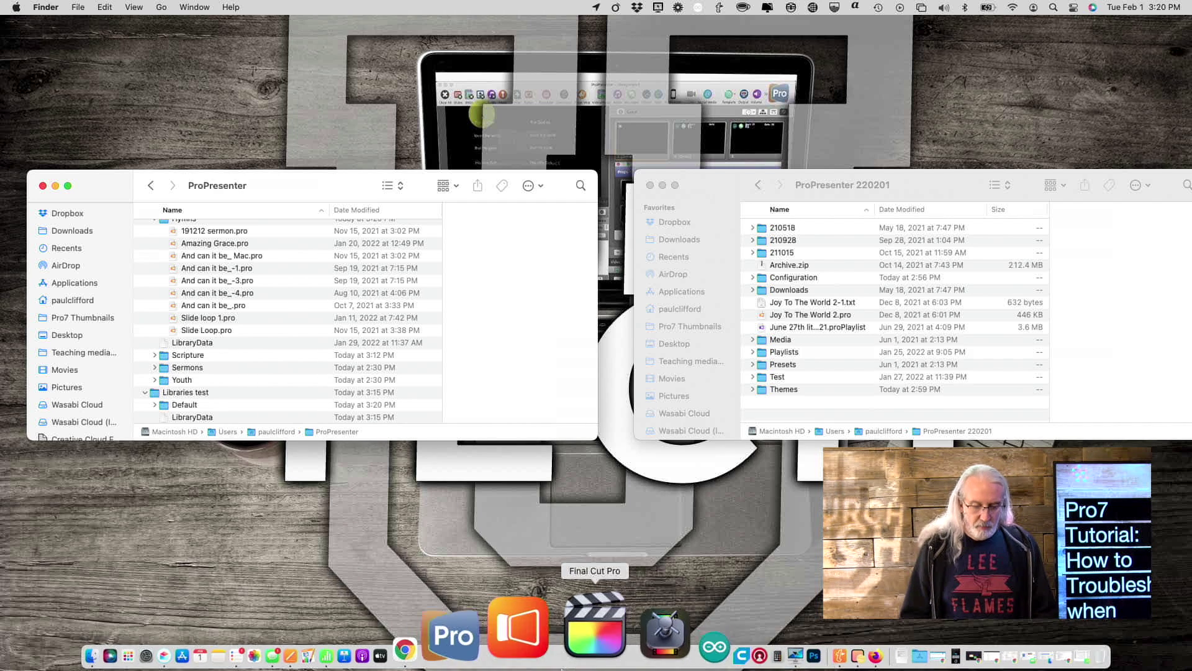
# Launch ProPresenter with the trimmed Hymns library to check it loads, then quit it.
pyautogui.click(545, 624)
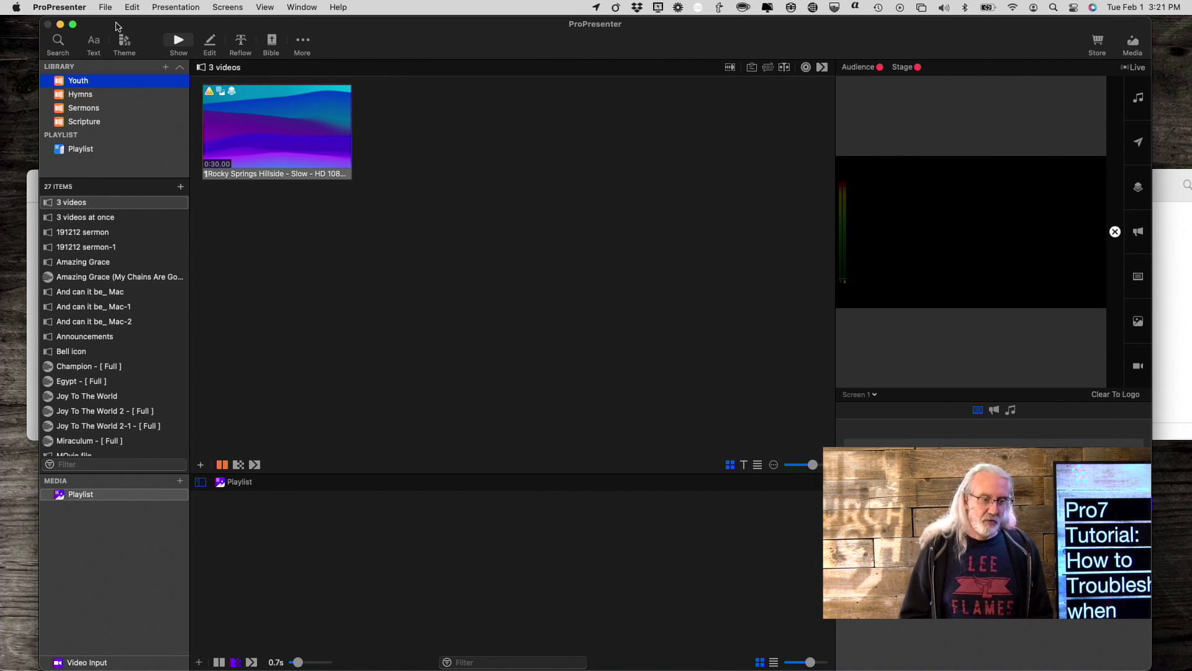
pyautogui.press('super+q')
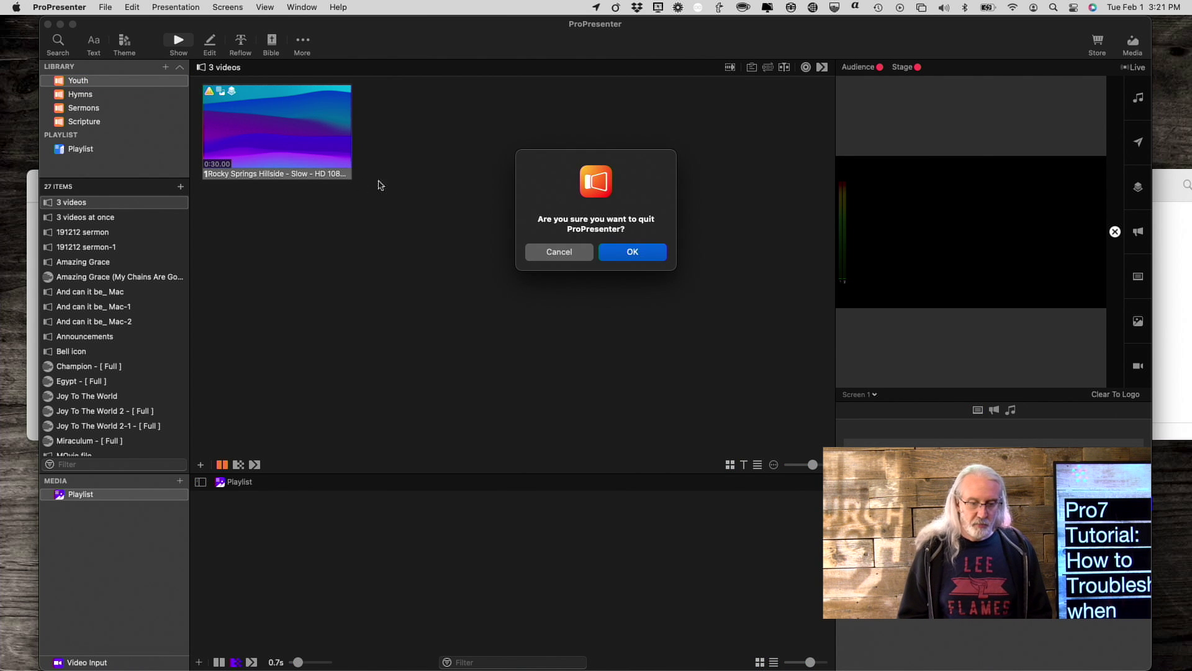
pyautogui.click(656, 255)
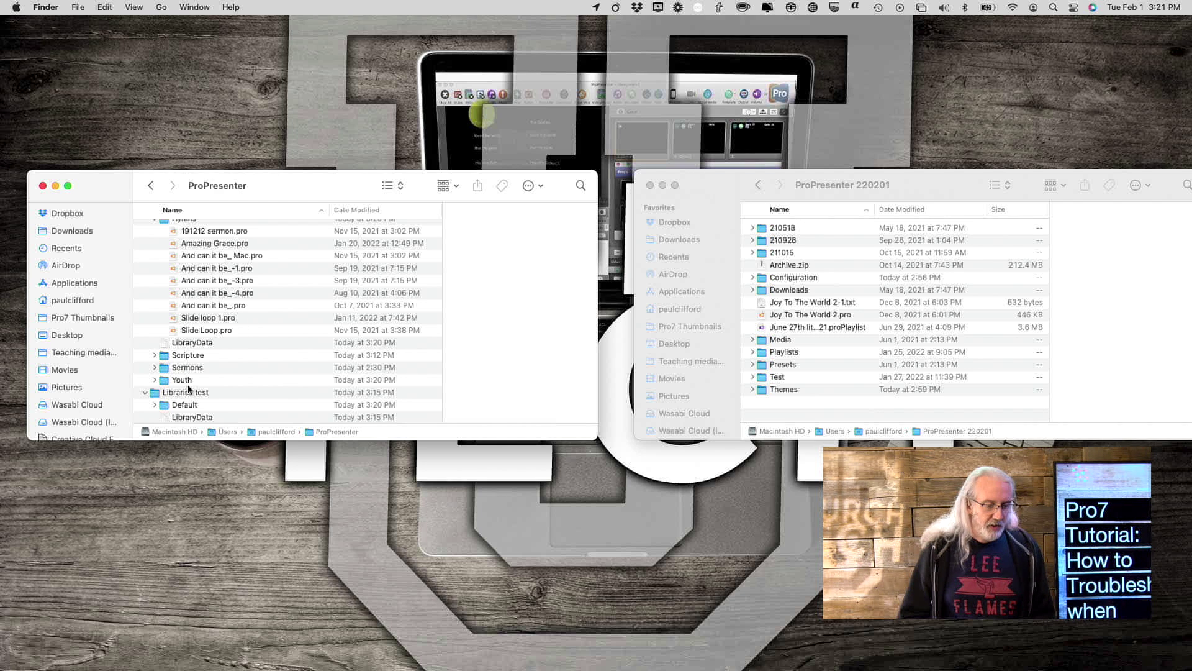
# Drag And can it be_ Mac-1.pro and And can it be_-2.pro from Default back into Hymns and confirm both are listed.
pyautogui.scroll(-3, 189, 394)
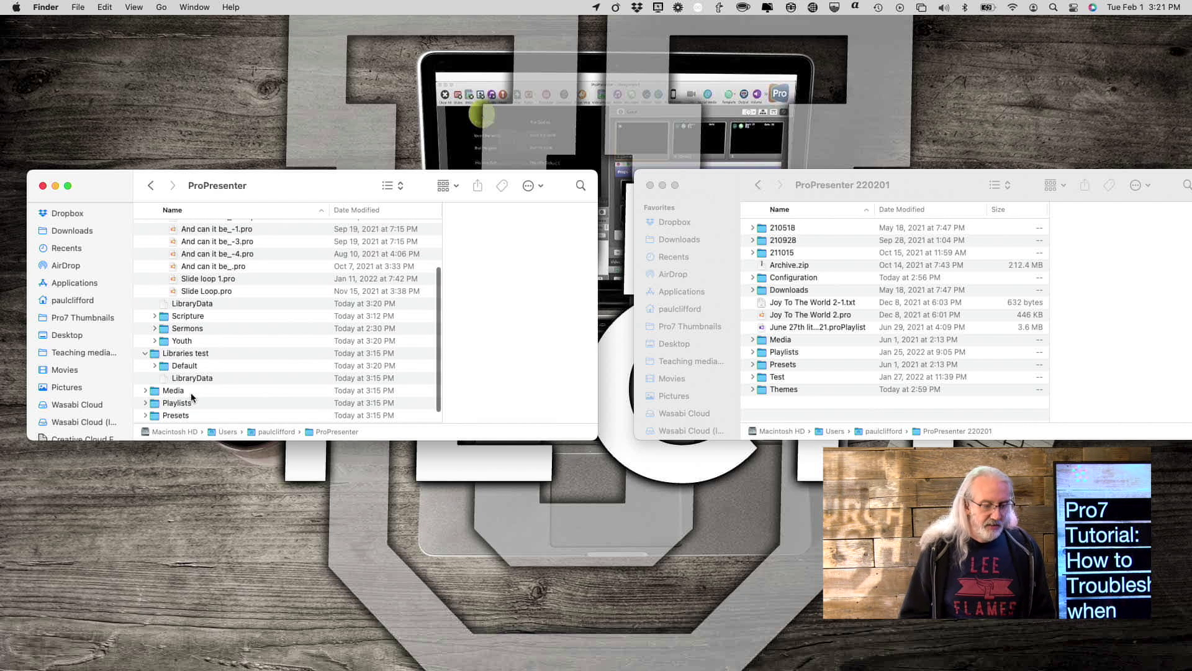
pyautogui.click(154, 365)
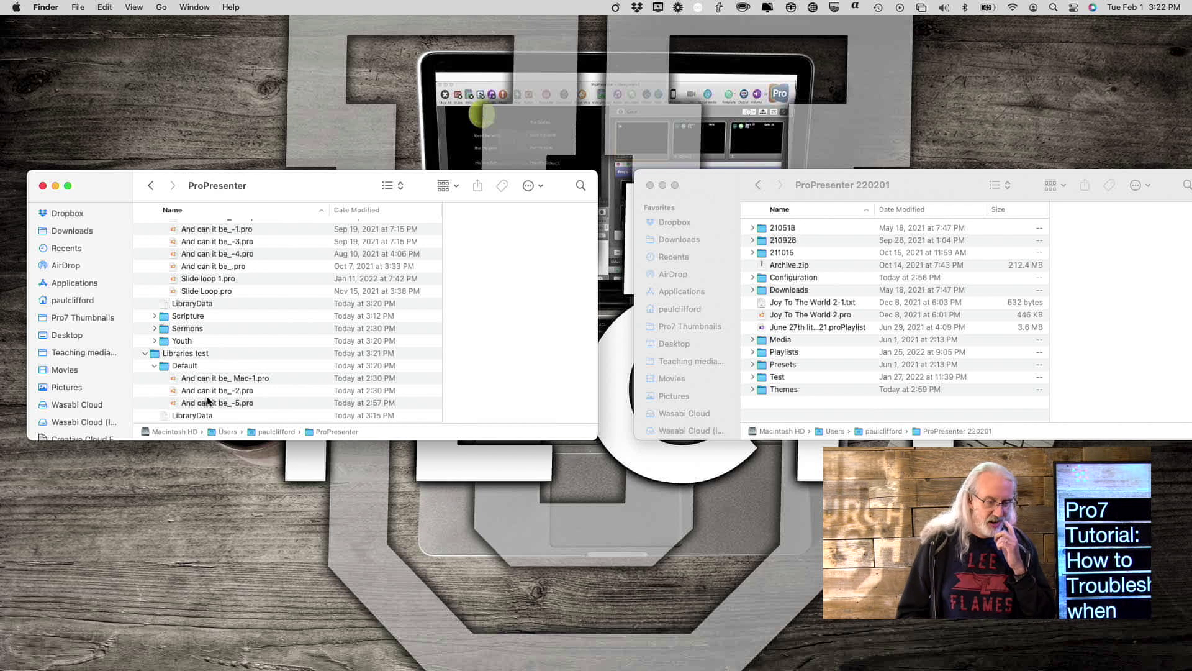
pyautogui.click(209, 378)
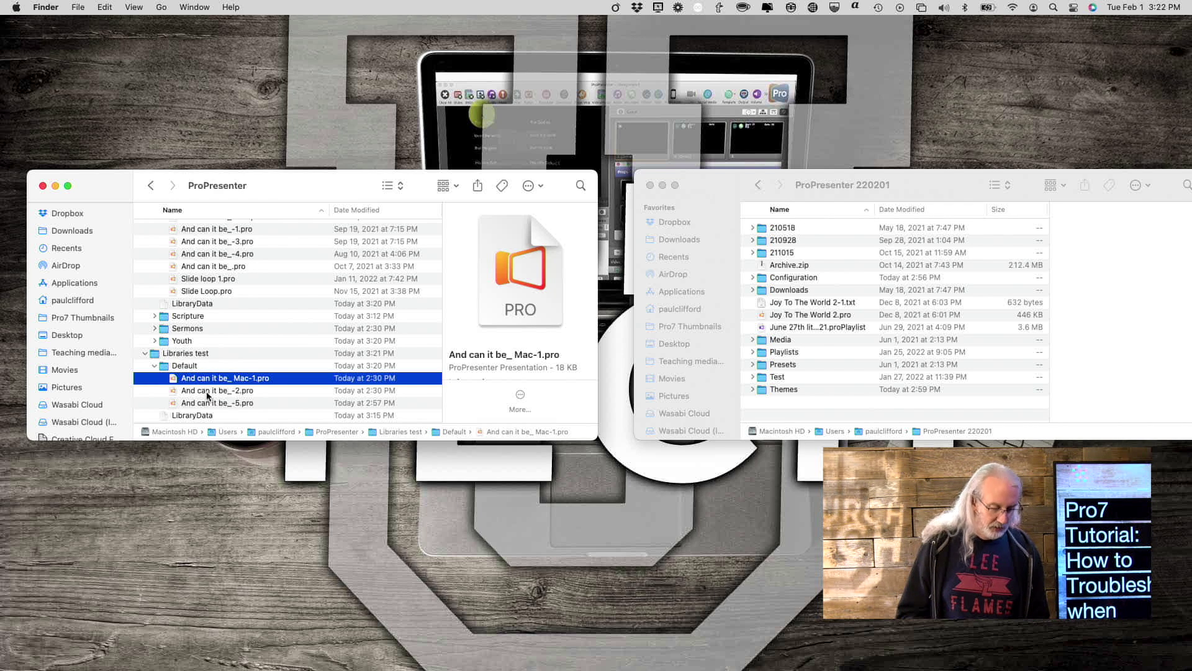
pyautogui.keyDown('shift'); pyautogui.click(208, 391); pyautogui.keyUp('shift')
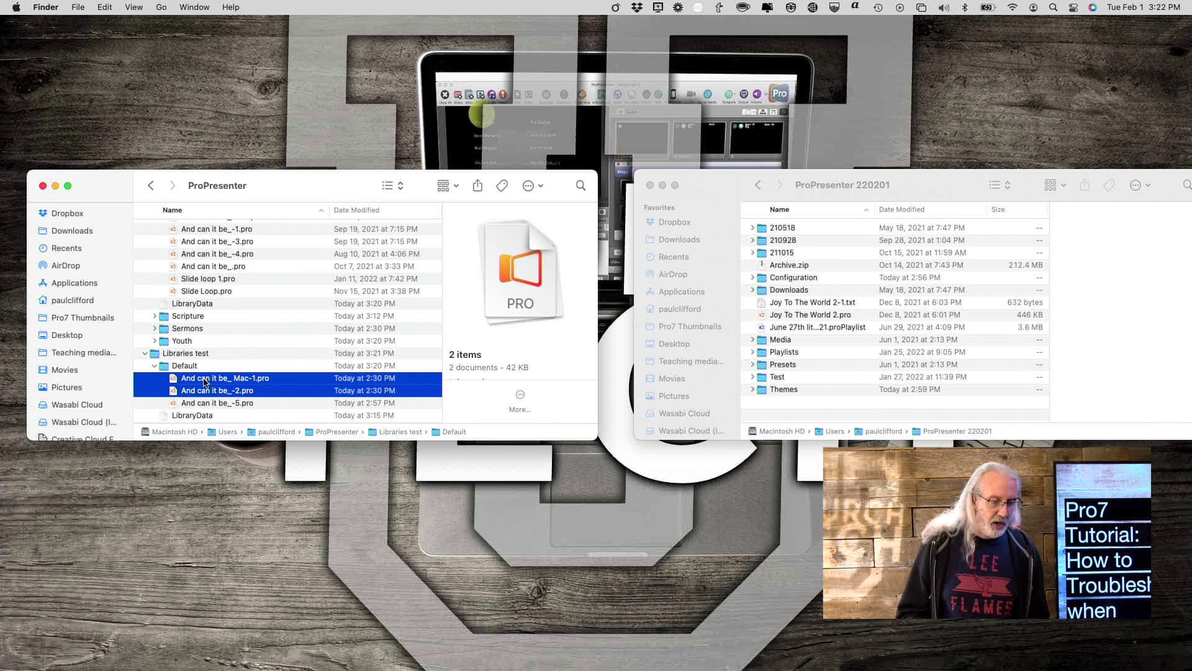
pyautogui.moveTo(205, 381); pyautogui.dragTo(209, 255)
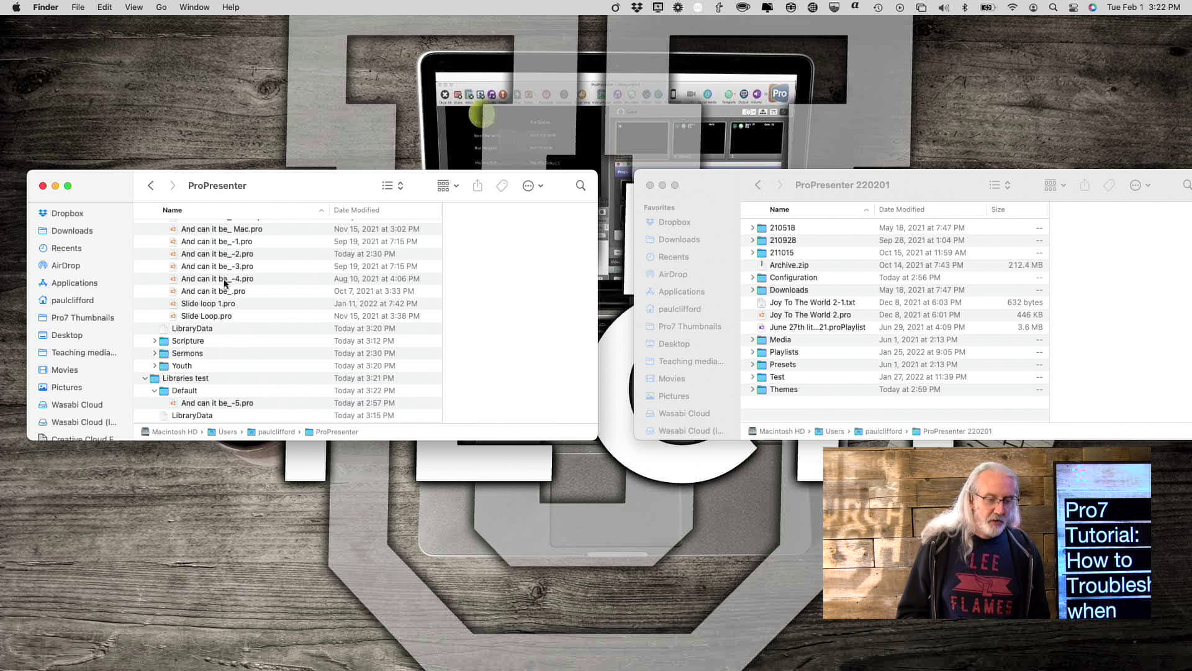
pyautogui.scroll(3, 224, 281)
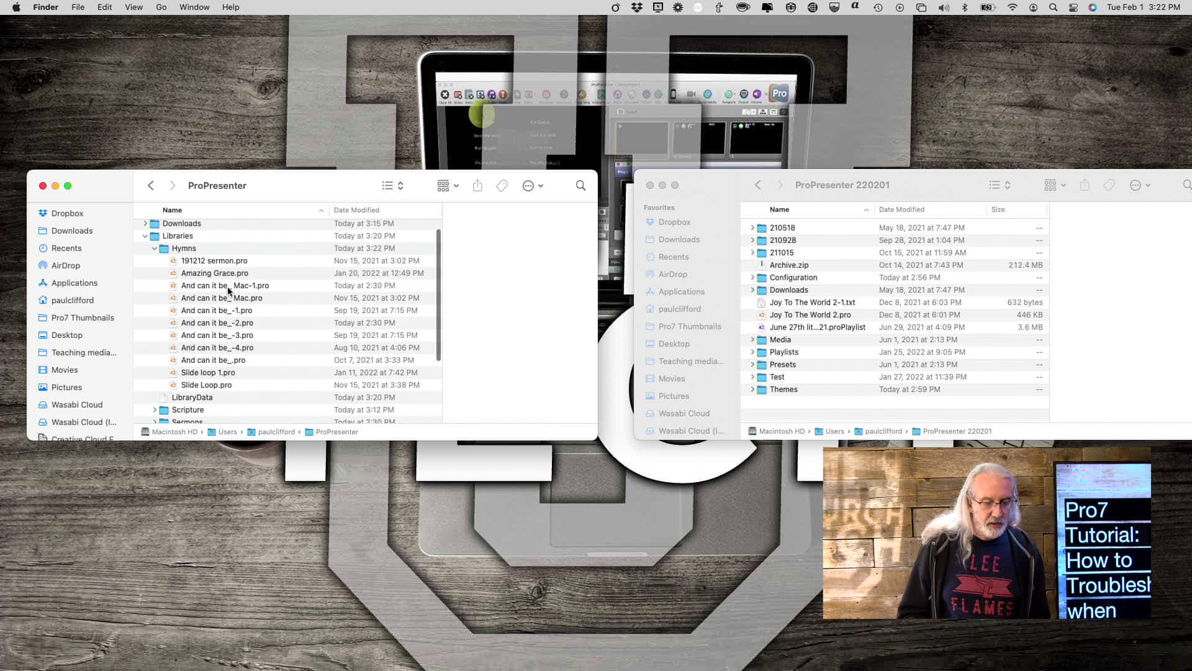
pyautogui.scroll(1, 229, 286)
pyautogui.scroll(-2, 230, 285)
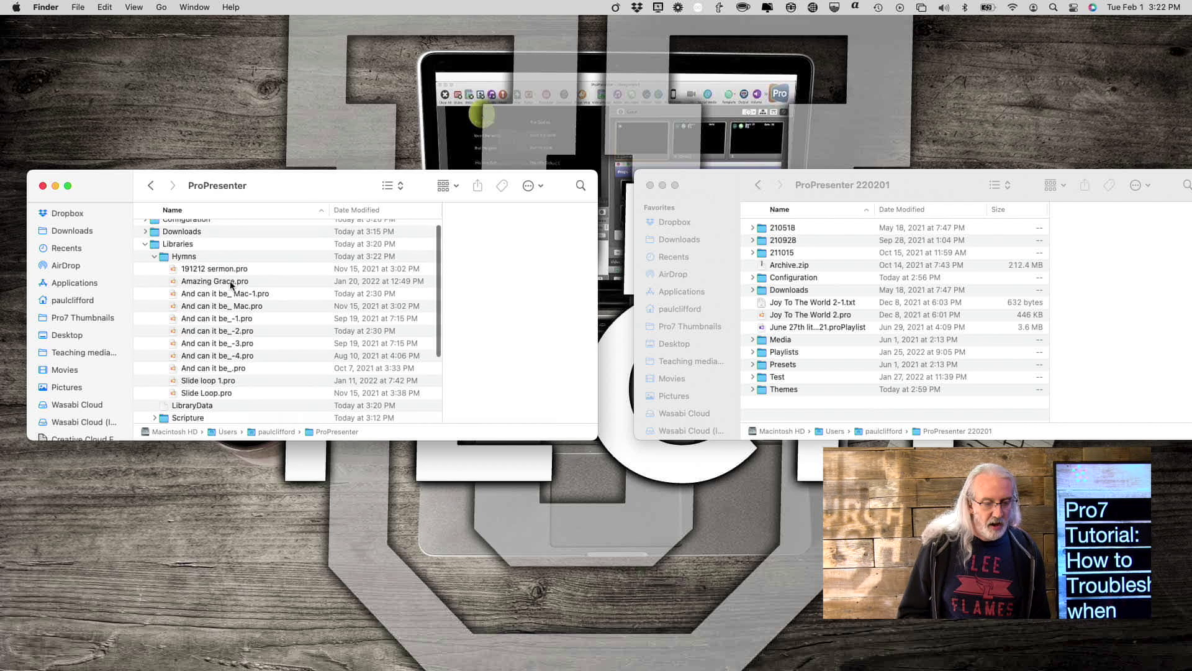
pyautogui.click(233, 275)
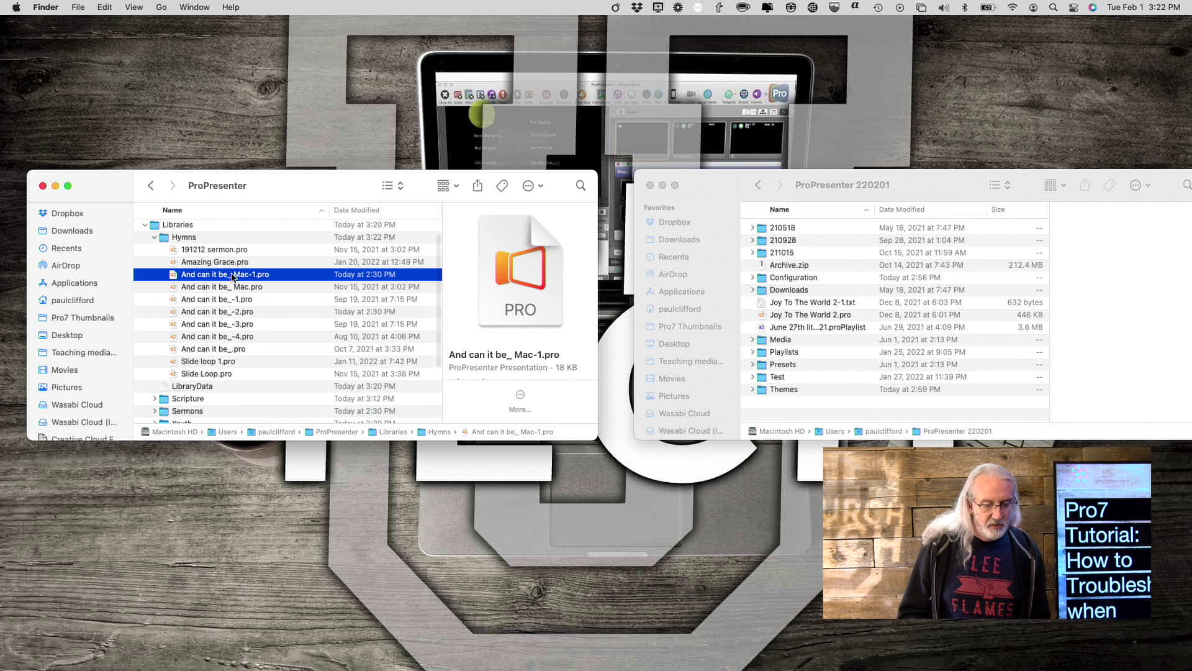
pyautogui.click(234, 312)
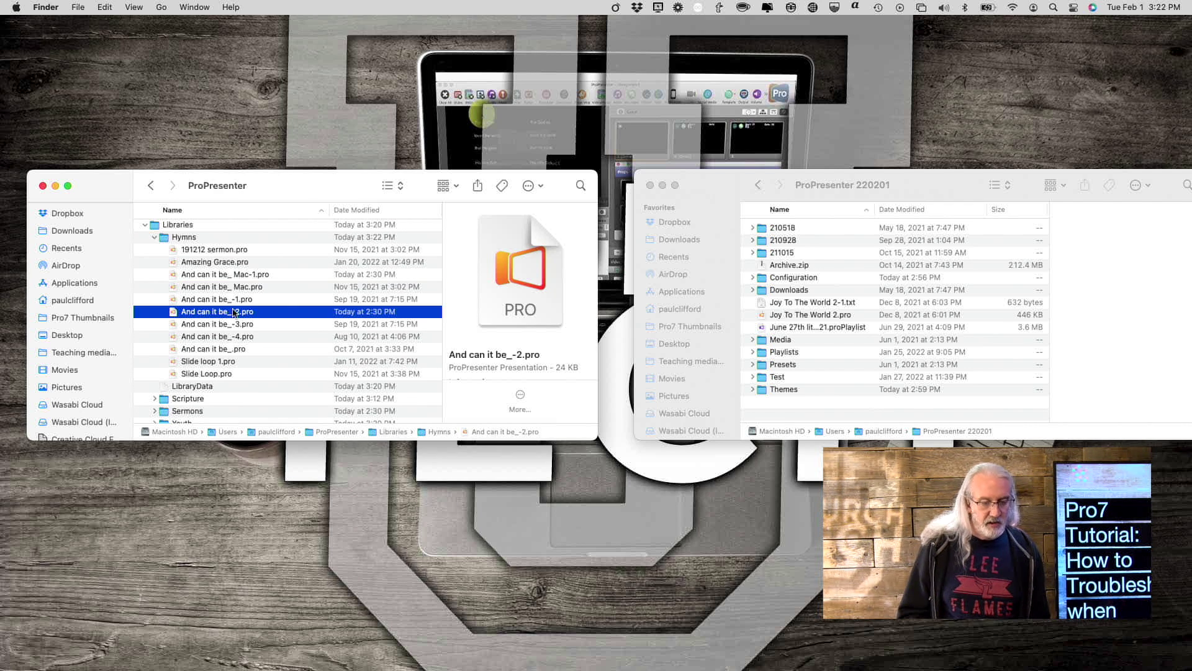
pyautogui.moveTo(475, 633)
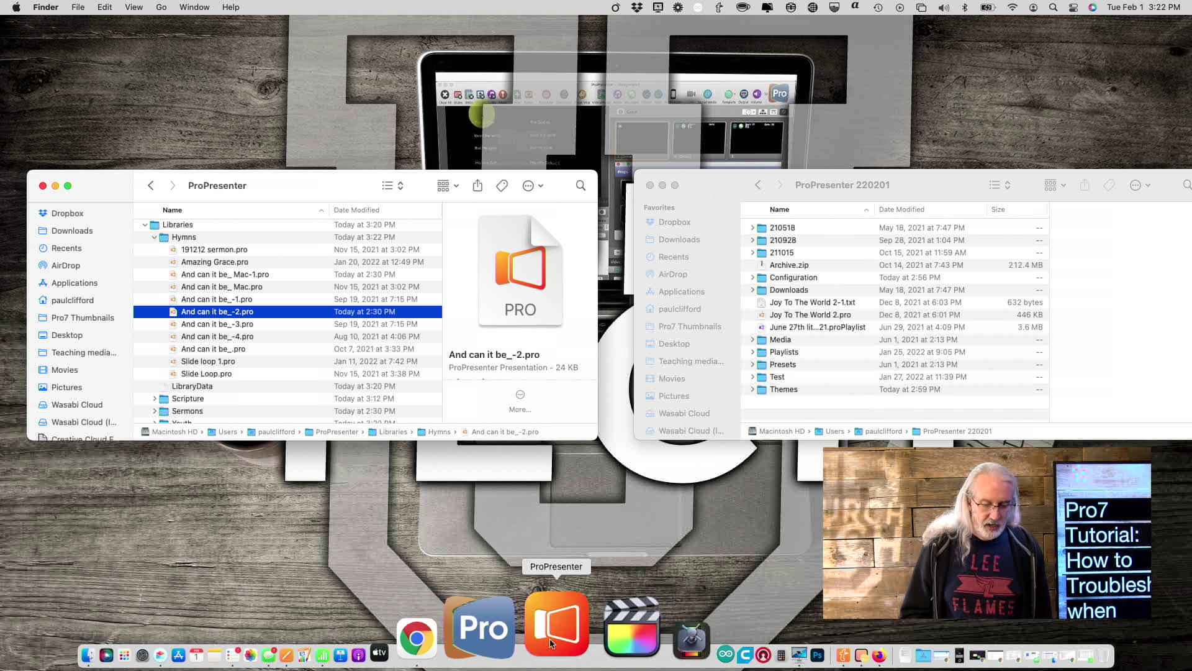
# Relaunch ProPresenter with both files back in Hymns, check its 27-item library, then quit.
pyautogui.click(552, 639)
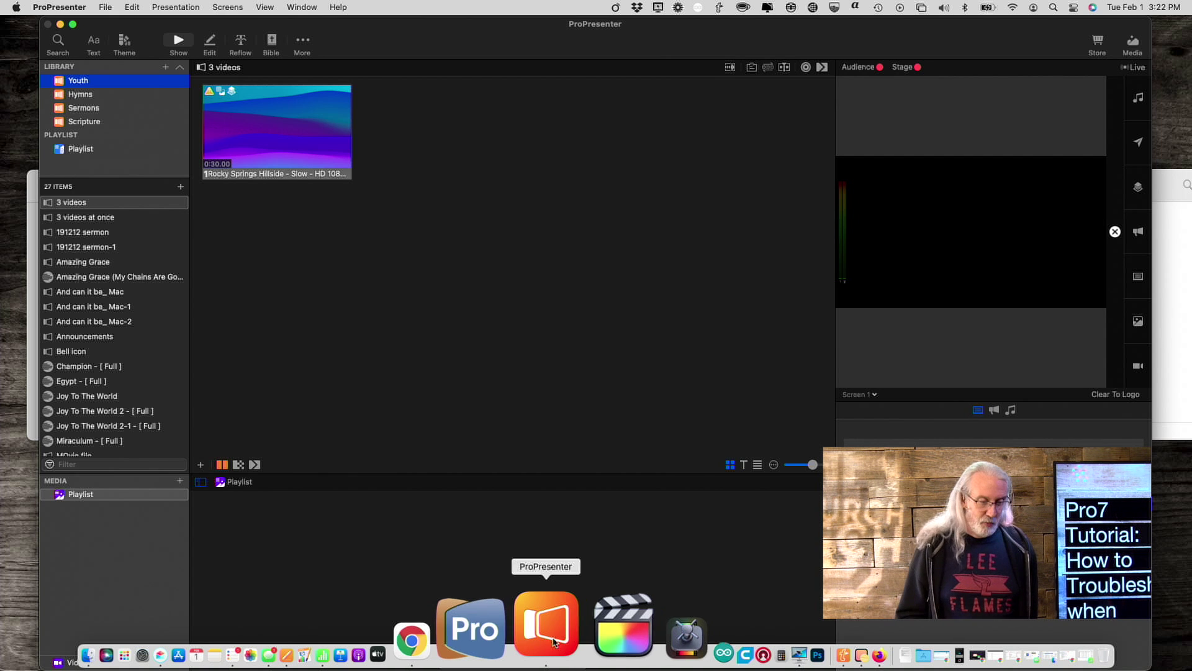
pyautogui.click(32, 363)
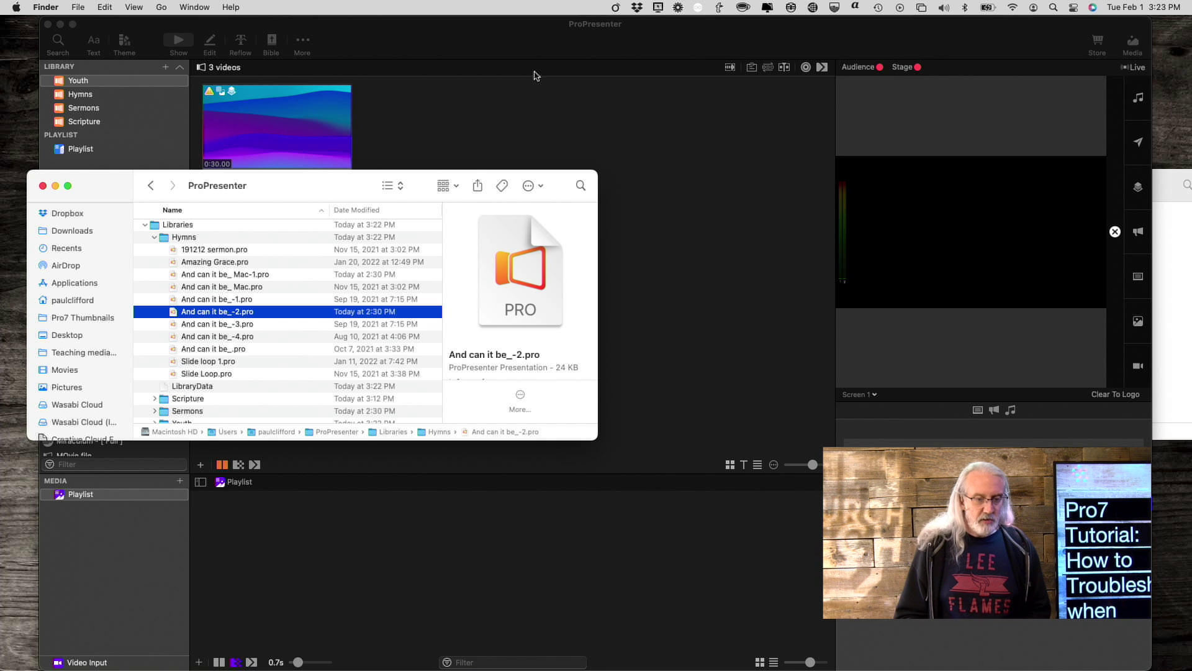
pyautogui.click(532, 50)
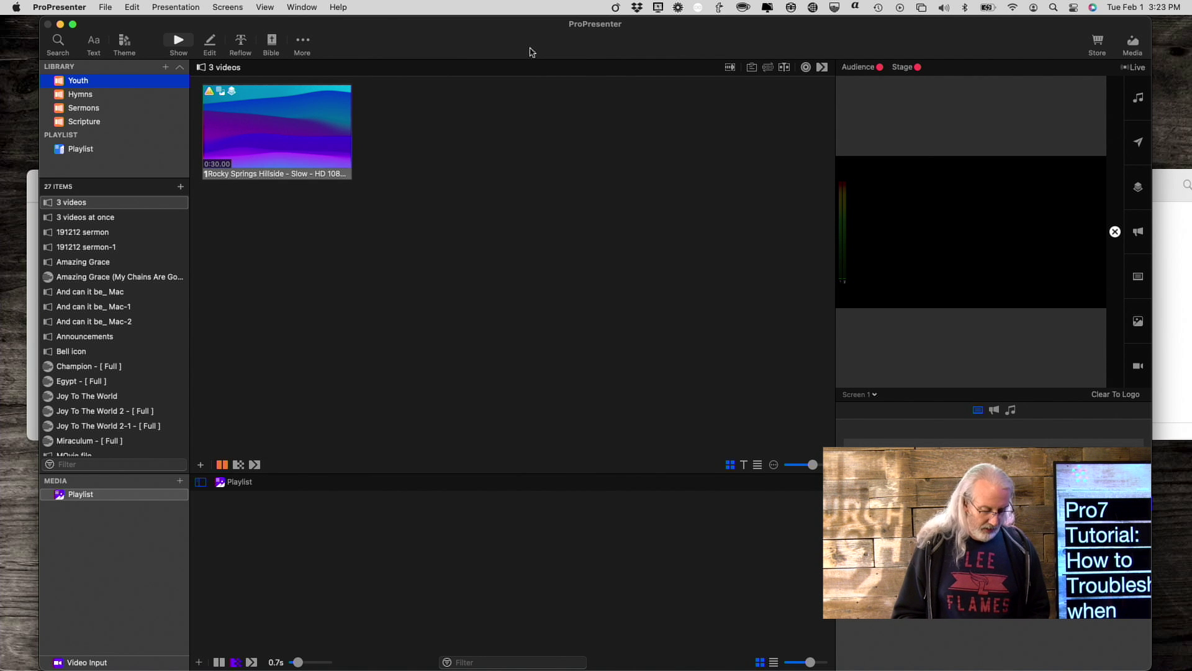
pyautogui.press('super+q')
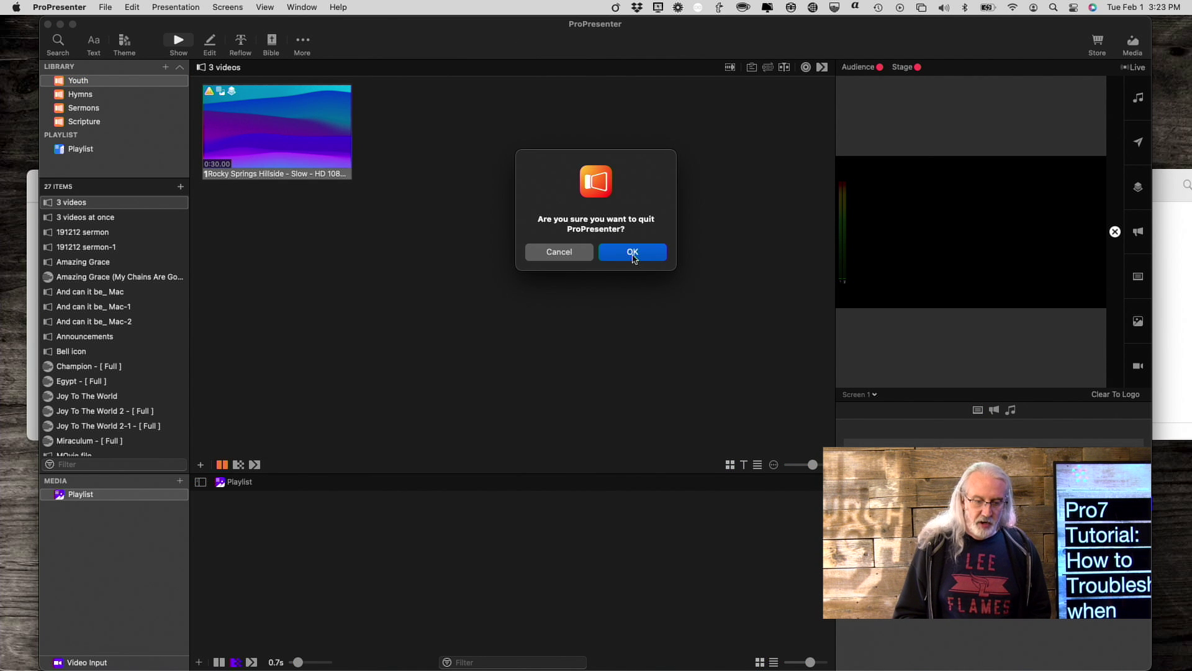
pyautogui.click(632, 252)
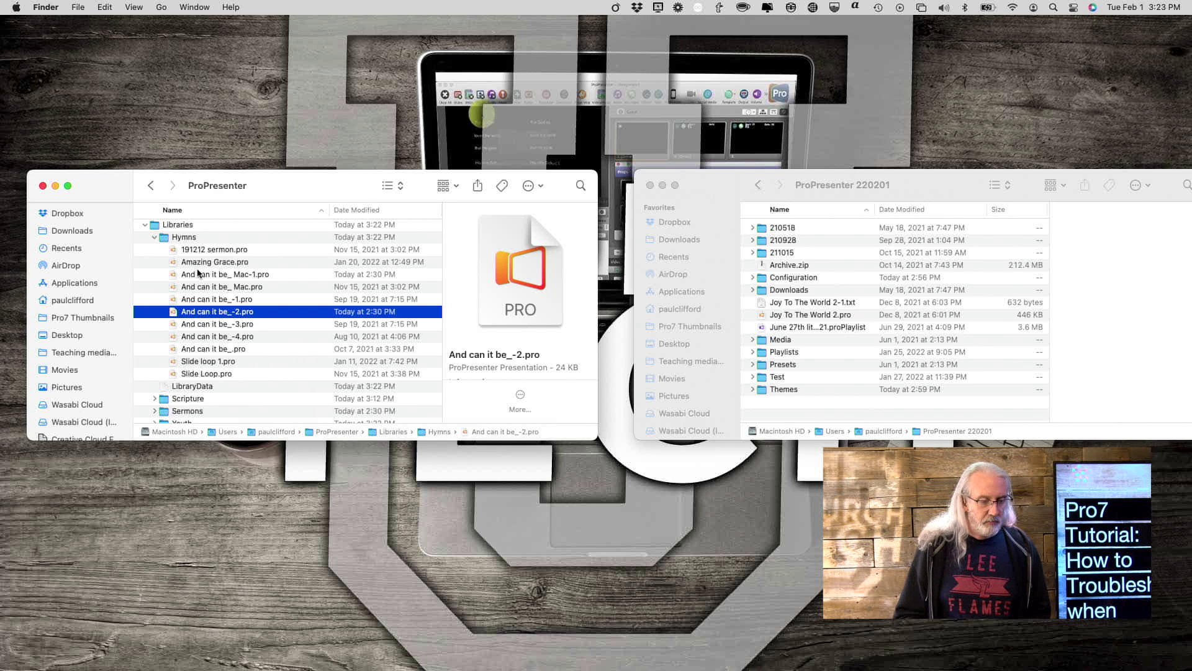
# Tag And can it be_-5.pro red and drag it from Libraries test's Default back into Hymns.
pyautogui.click(153, 239)
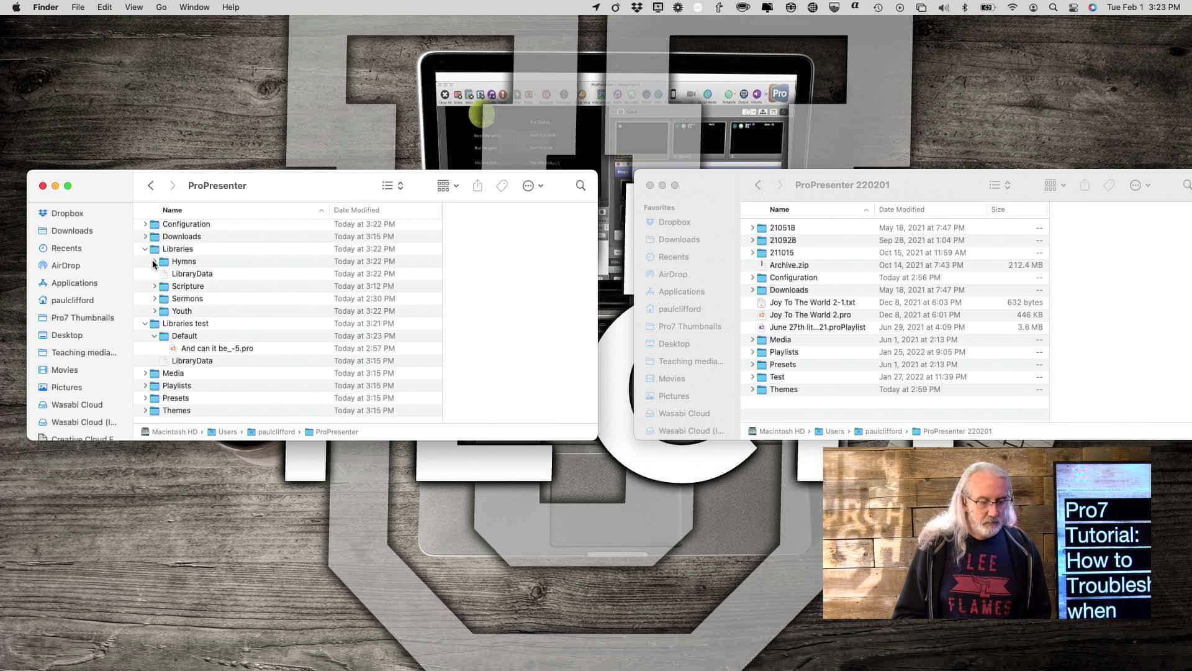
pyautogui.click(153, 264)
pyautogui.scroll(-5, 173, 366)
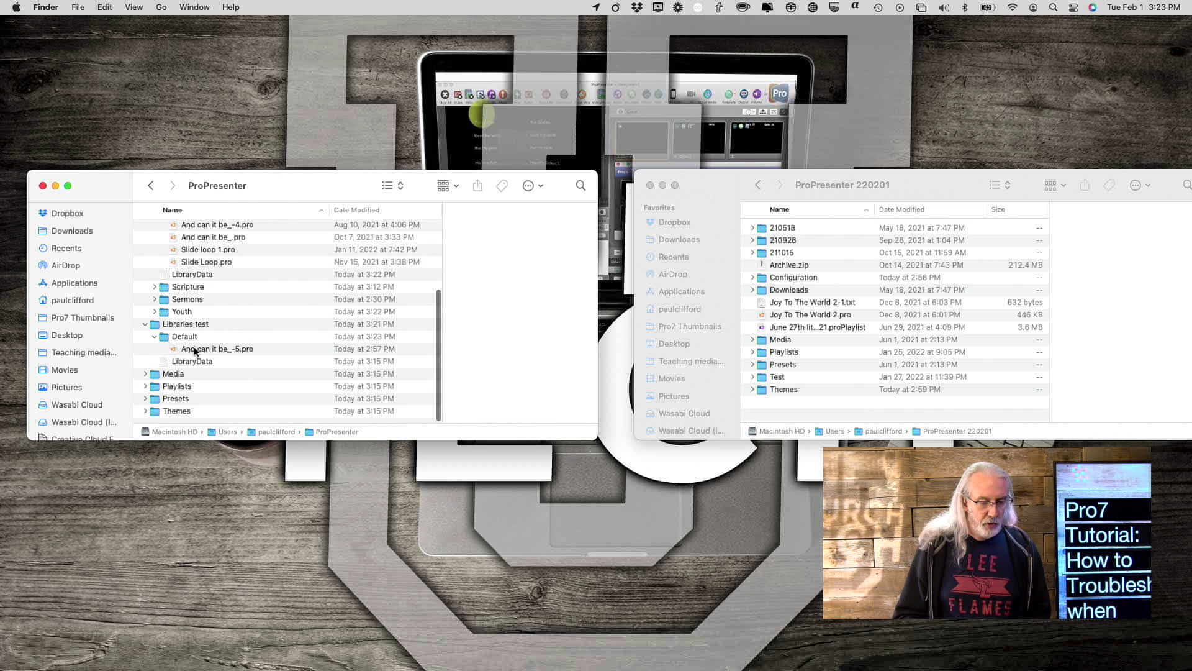
pyautogui.click(202, 352)
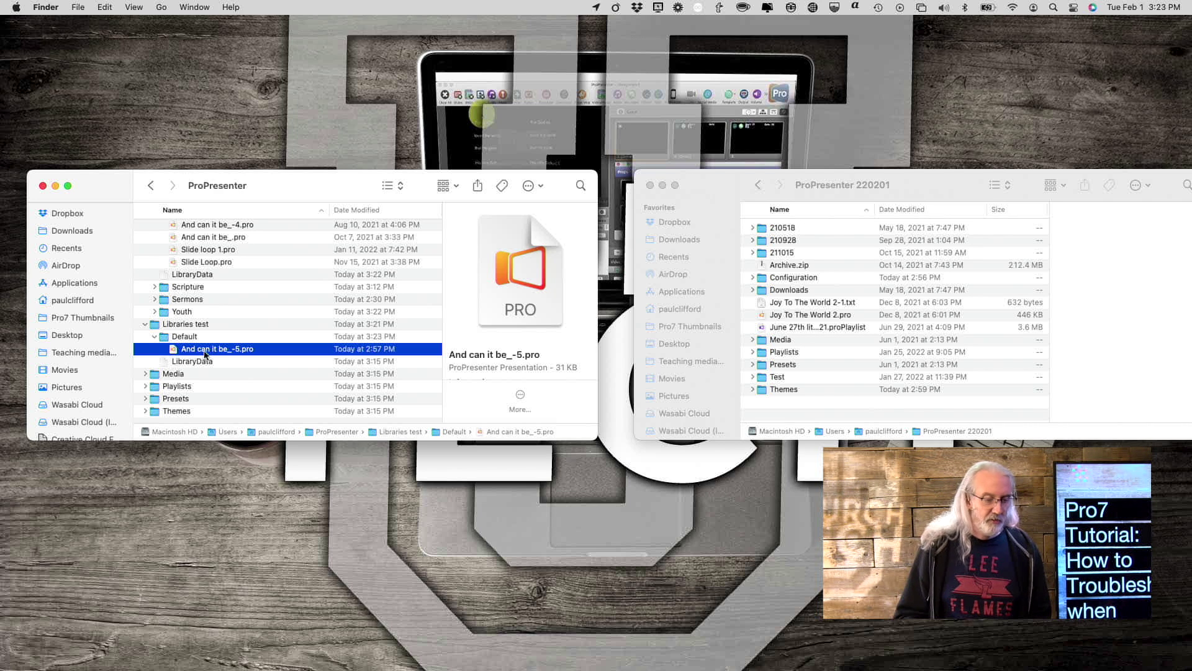
pyautogui.rightClick(205, 354)
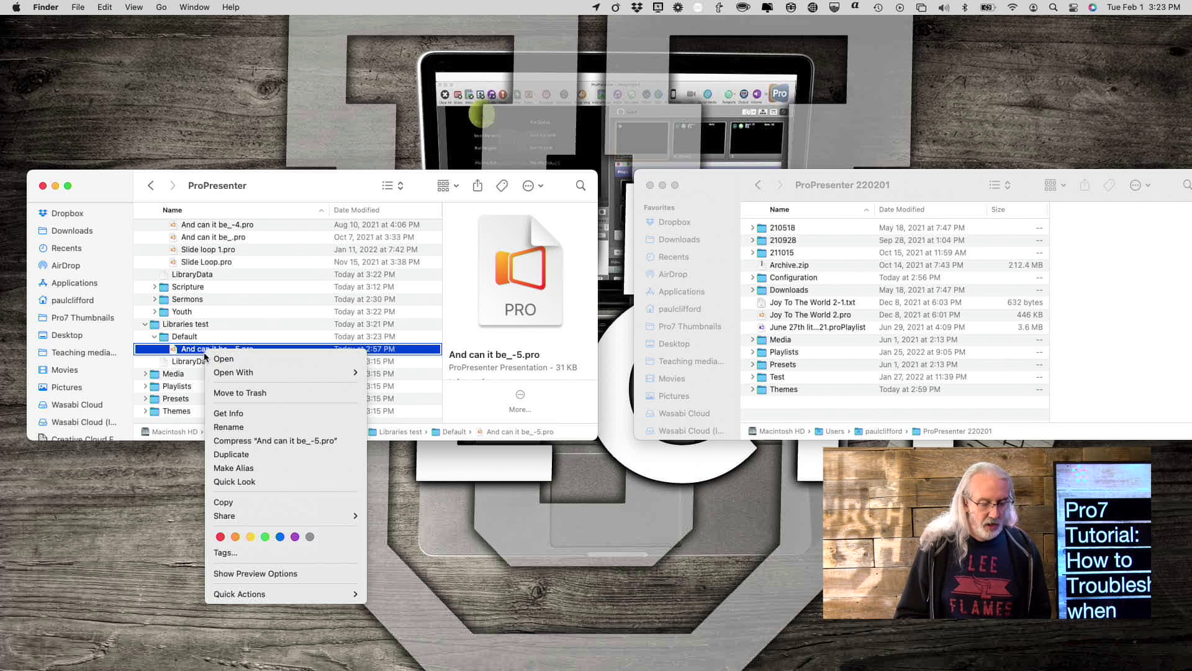
pyautogui.click(221, 537)
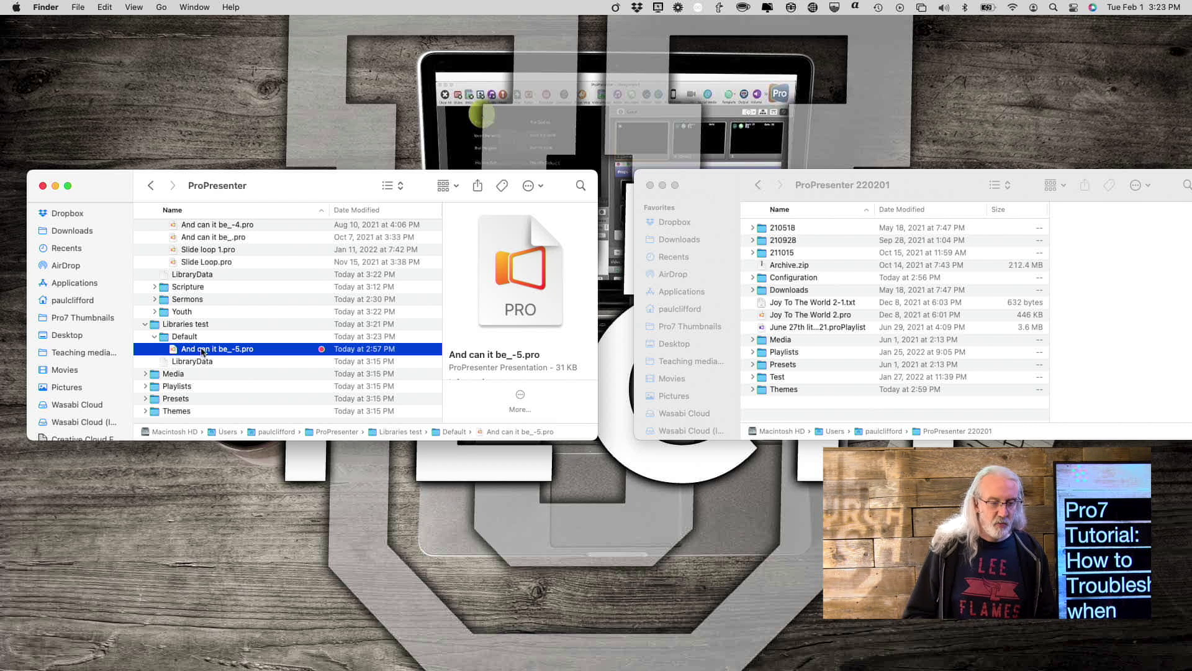
pyautogui.moveTo(205, 350); pyautogui.dragTo(223, 258)
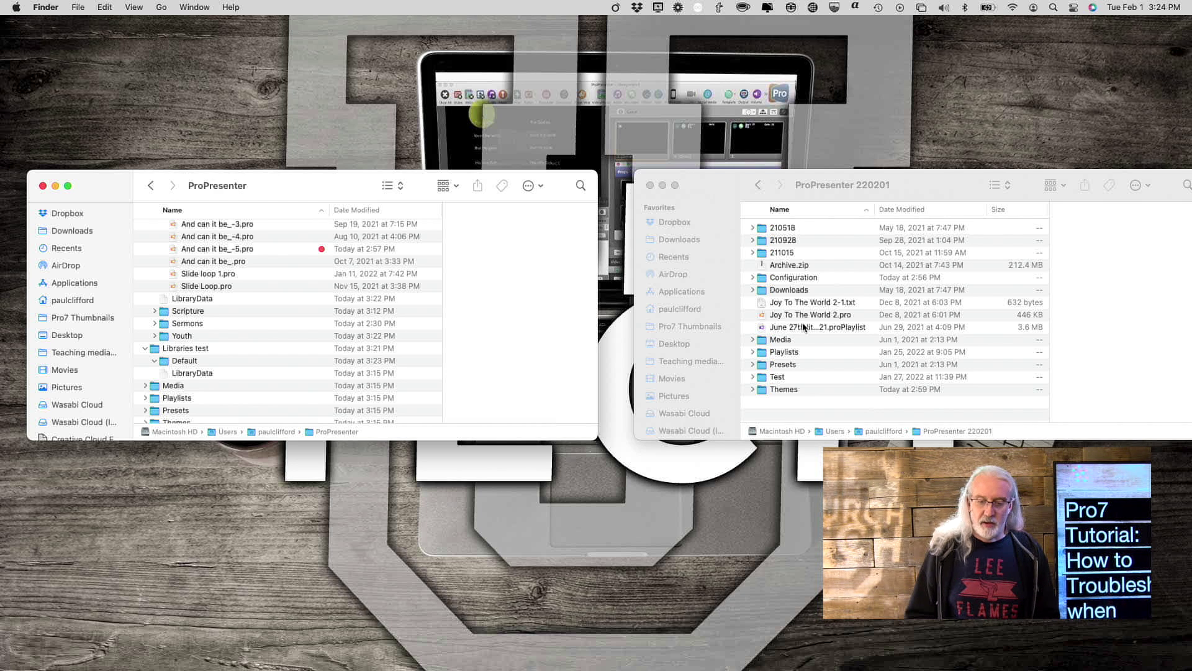
# Move the Libraries folder back into the ProPresenter 220201 backup folder.
pyautogui.scroll(5, 222, 275)
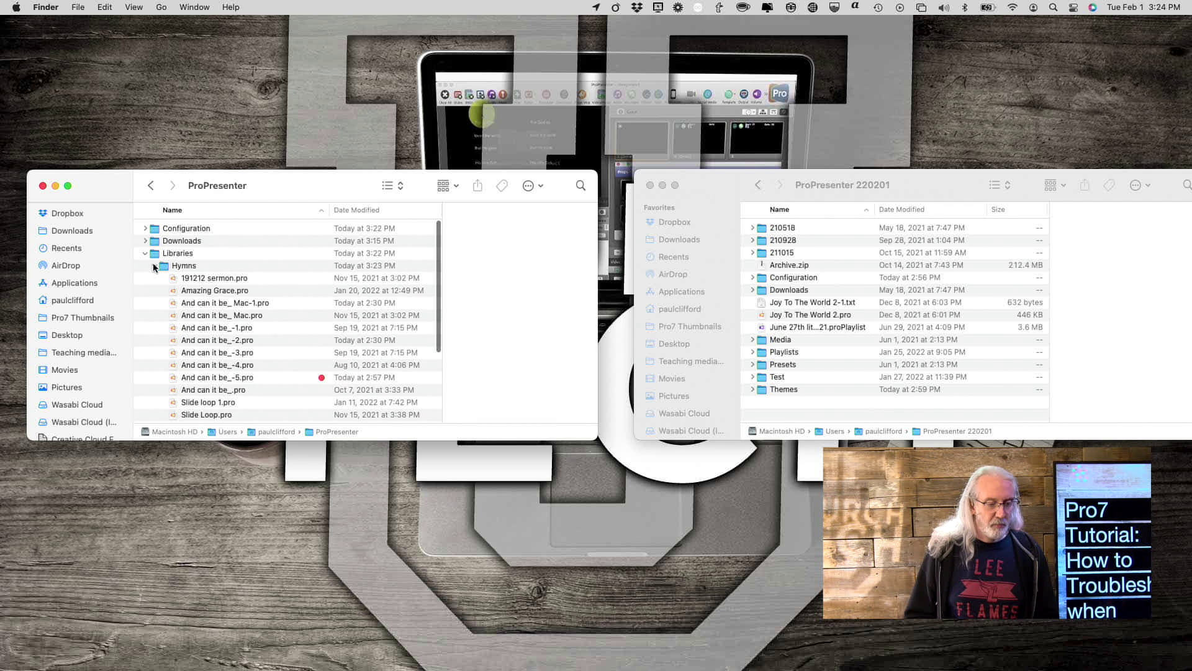
pyautogui.click(154, 266)
pyautogui.moveTo(154, 254); pyautogui.dragTo(825, 388)
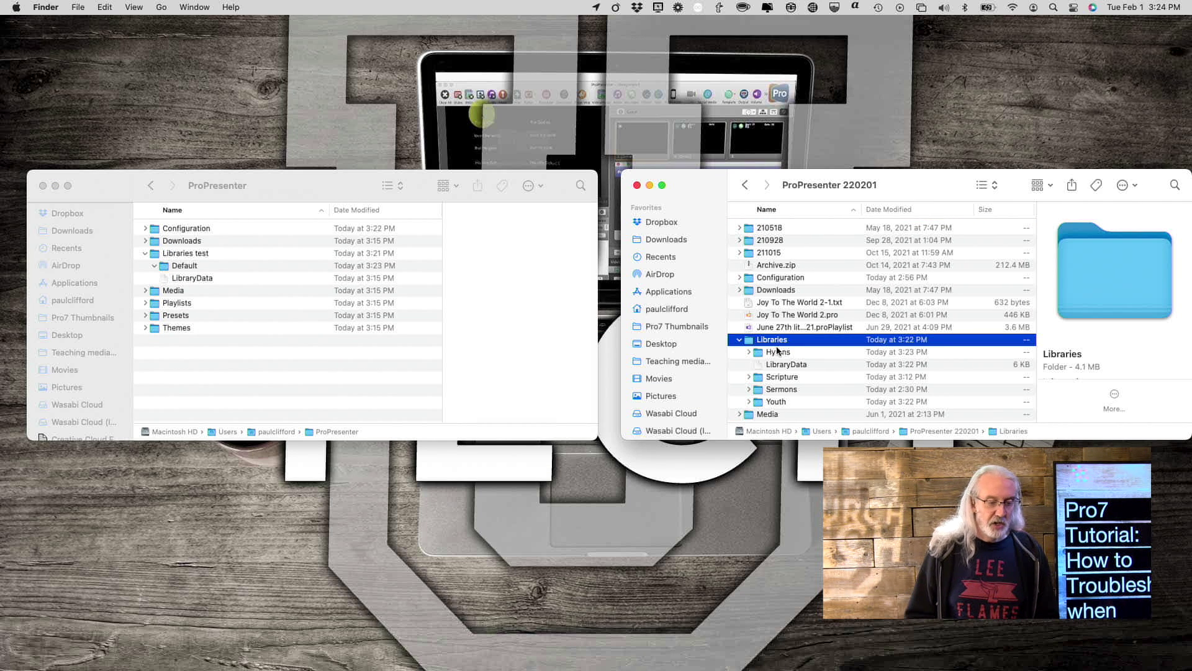
# Rename the ProPresenter 220201 folder to 'ProPresenter 1'.
pyautogui.click(150, 184)
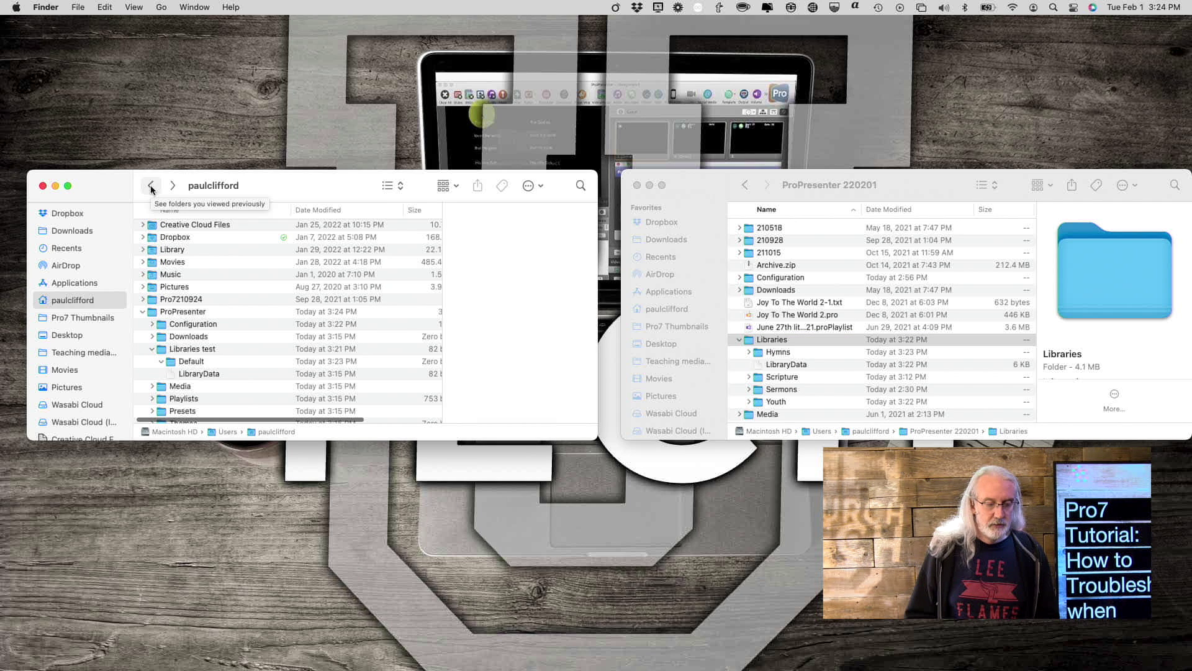
pyautogui.click(144, 311)
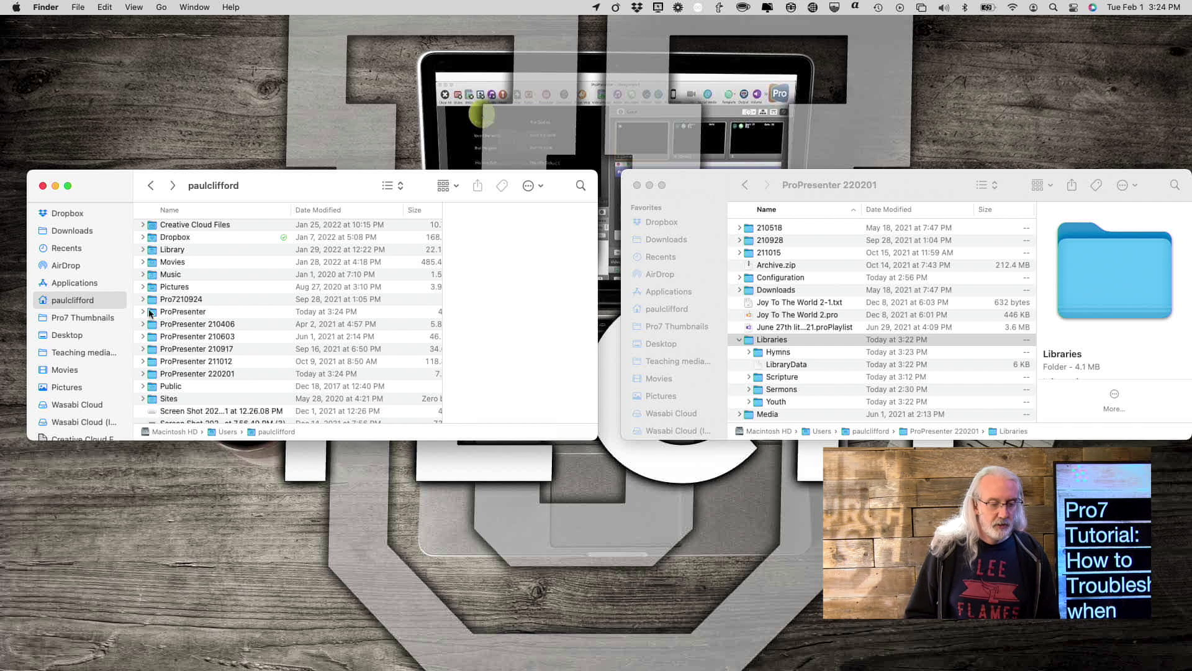
pyautogui.click(221, 374)
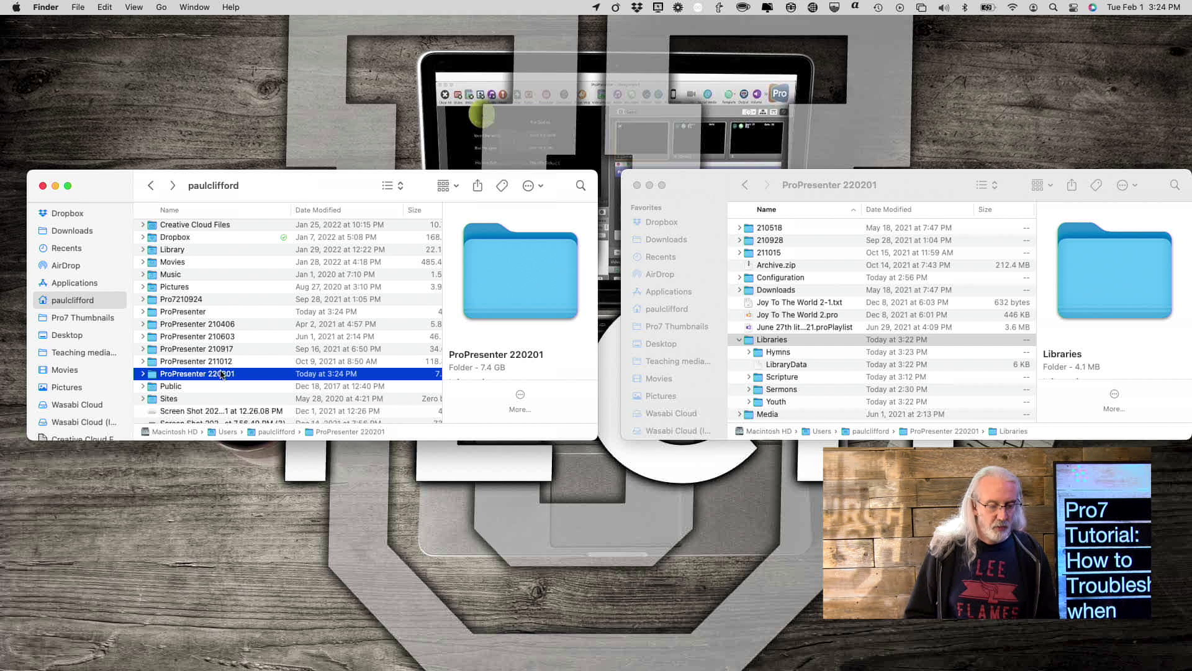
pyautogui.click(221, 372)
pyautogui.click(221, 373)
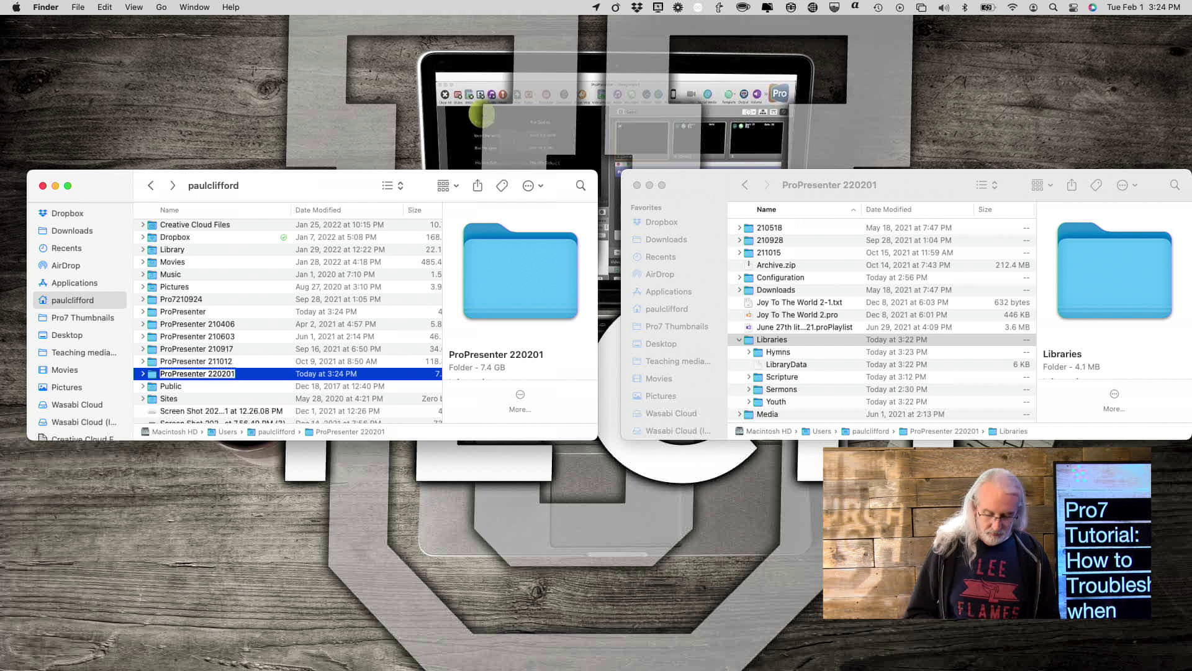
pyautogui.press('BackSpace')
pyautogui.press('BackSpace')
pyautogui.press('BackSpace')
pyautogui.press('BackSpace')
pyautogui.press('BackSpace')
pyautogui.press('BackSpace')
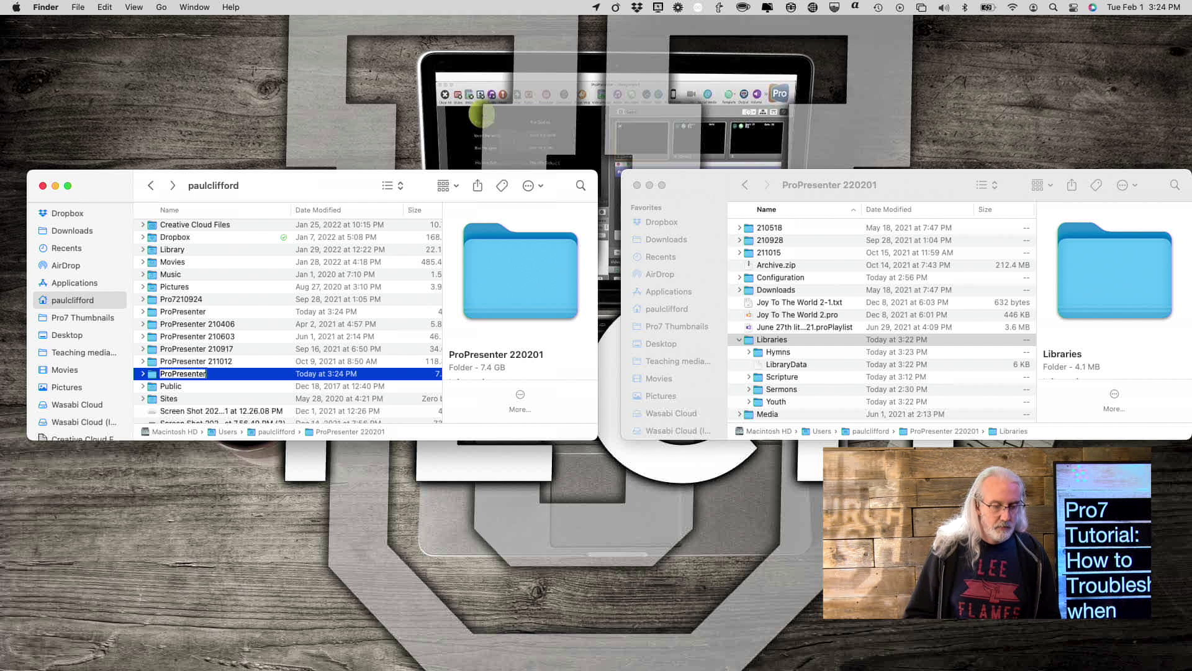
pyautogui.write('1')
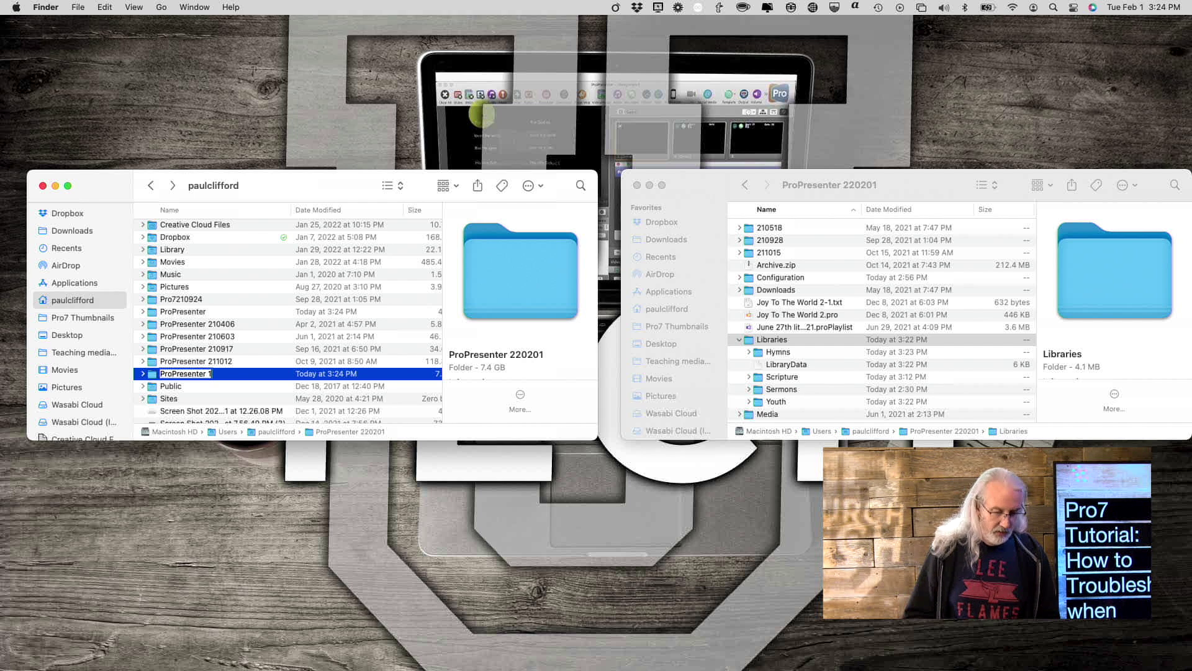
pyautogui.click(180, 314)
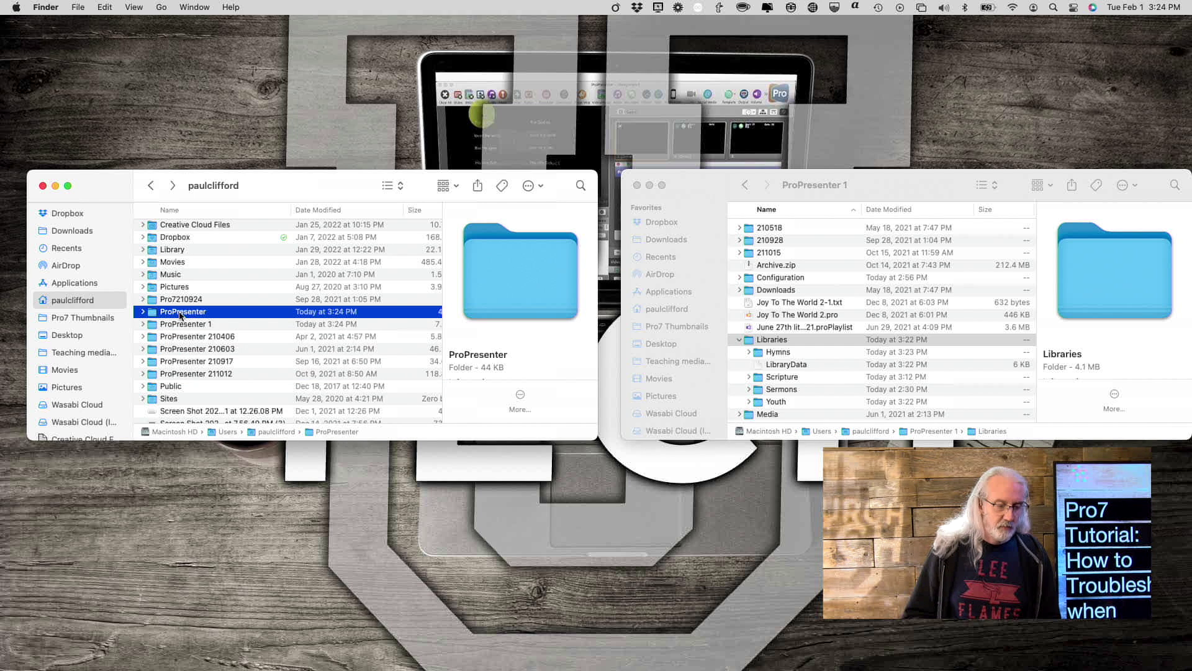
# Rename the fresh ProPresenter folder to 'ProPresenter test'.
pyautogui.press('Return')
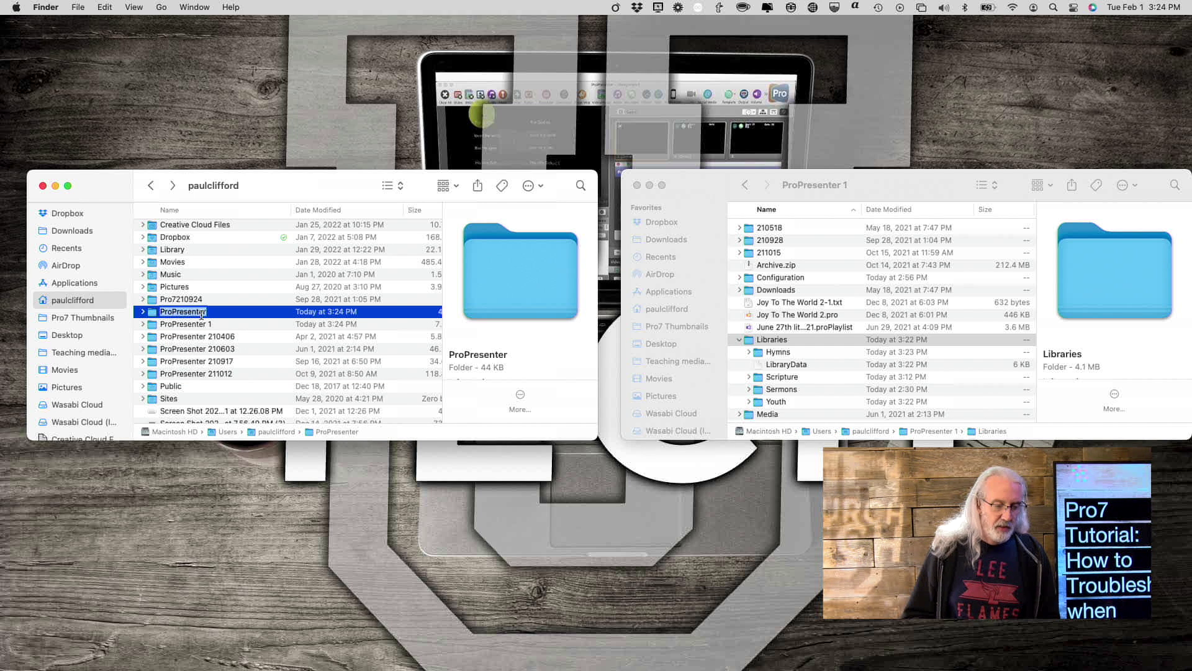
pyautogui.press('Right')
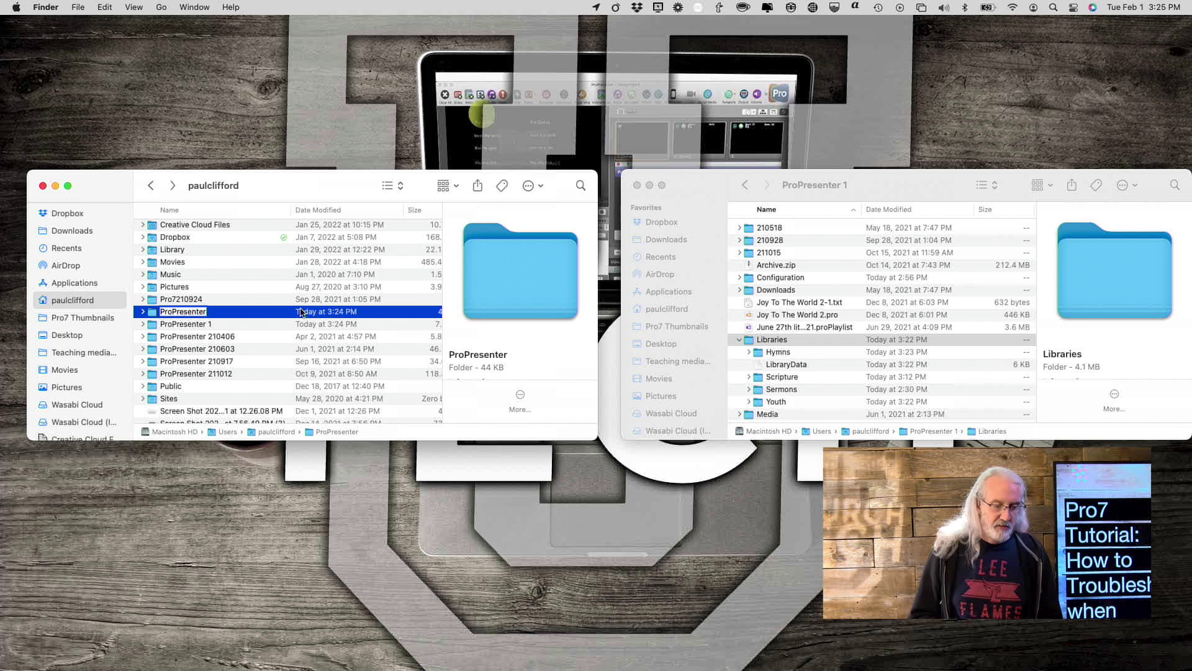
pyautogui.write('t')
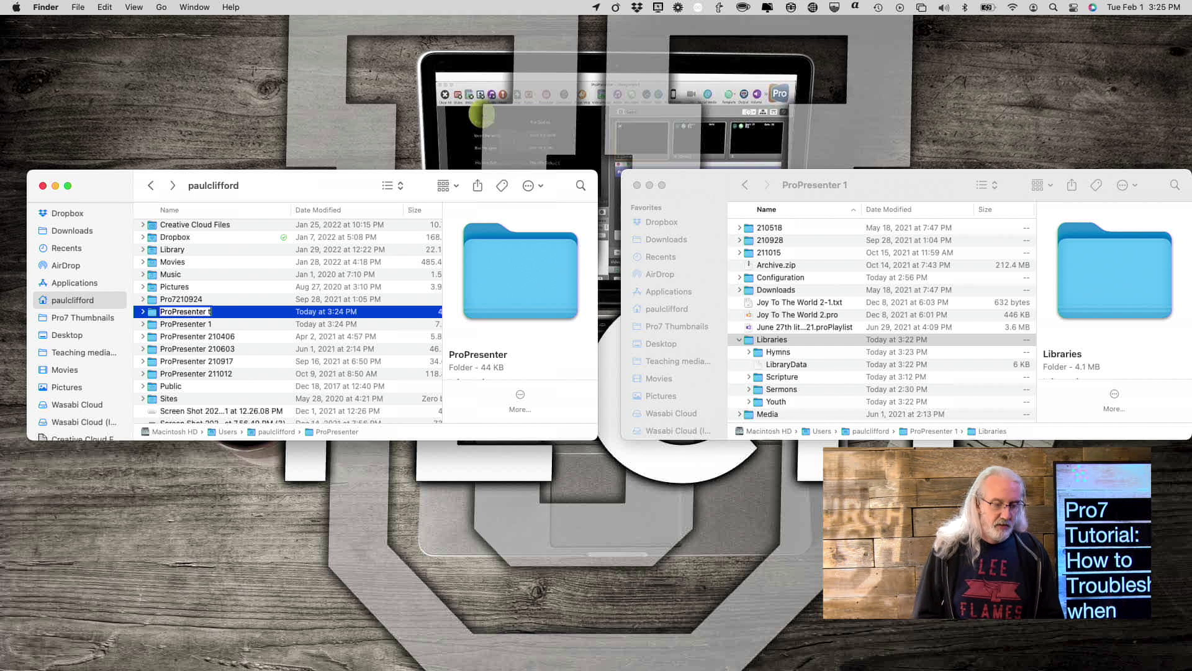
pyautogui.write('est')
pyautogui.press('Return')
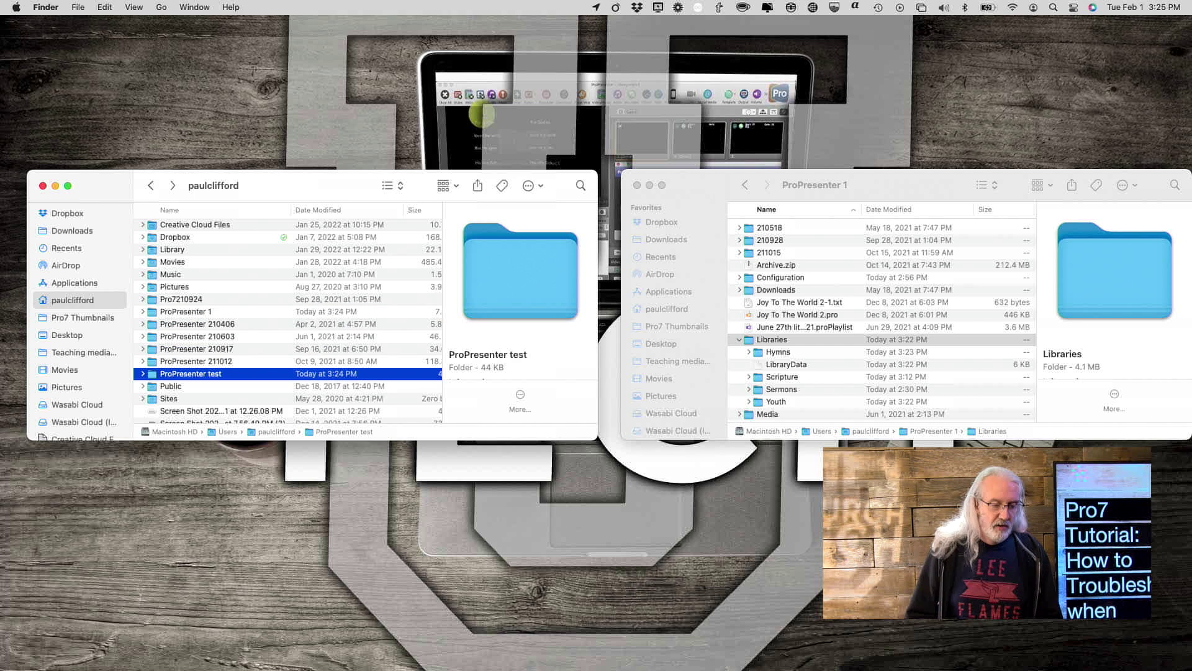
# Rename 'ProPresenter 1' back to 'ProPresenter'.
pyautogui.click(210, 311)
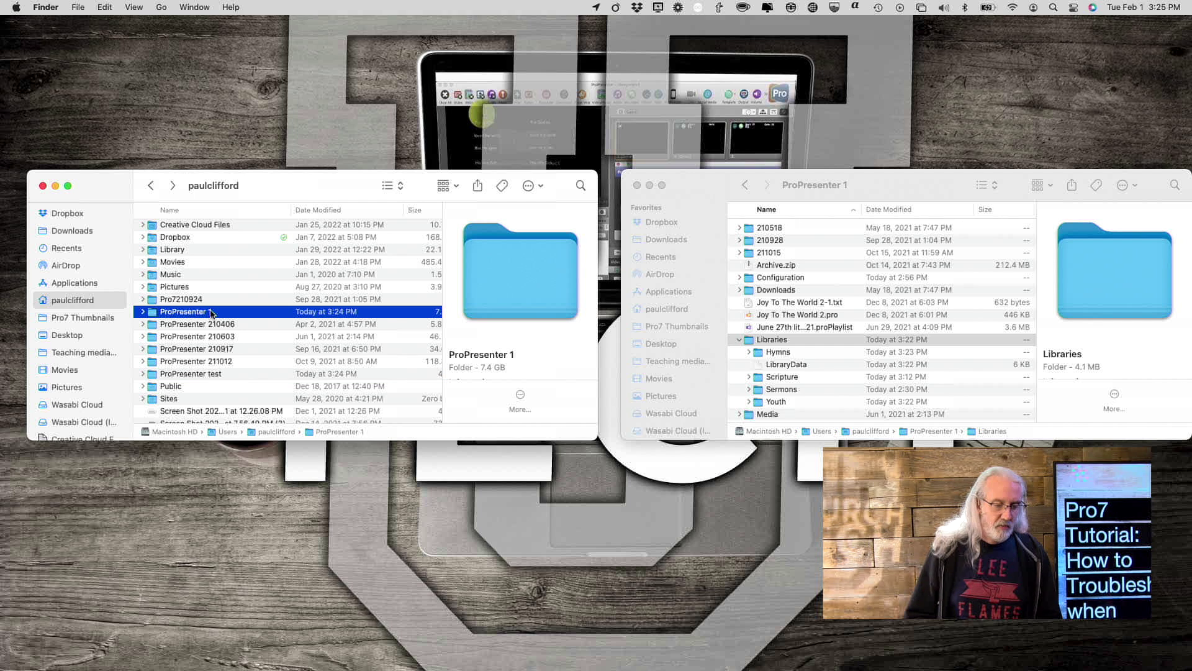
pyautogui.click(210, 312)
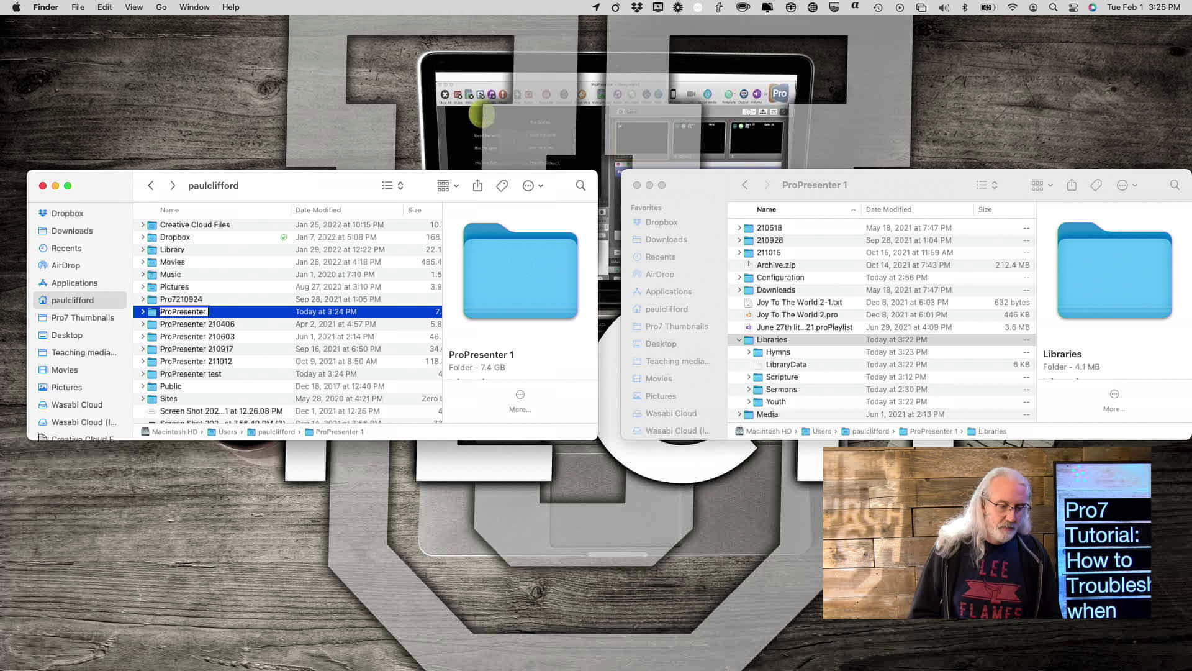
pyautogui.press('Return')
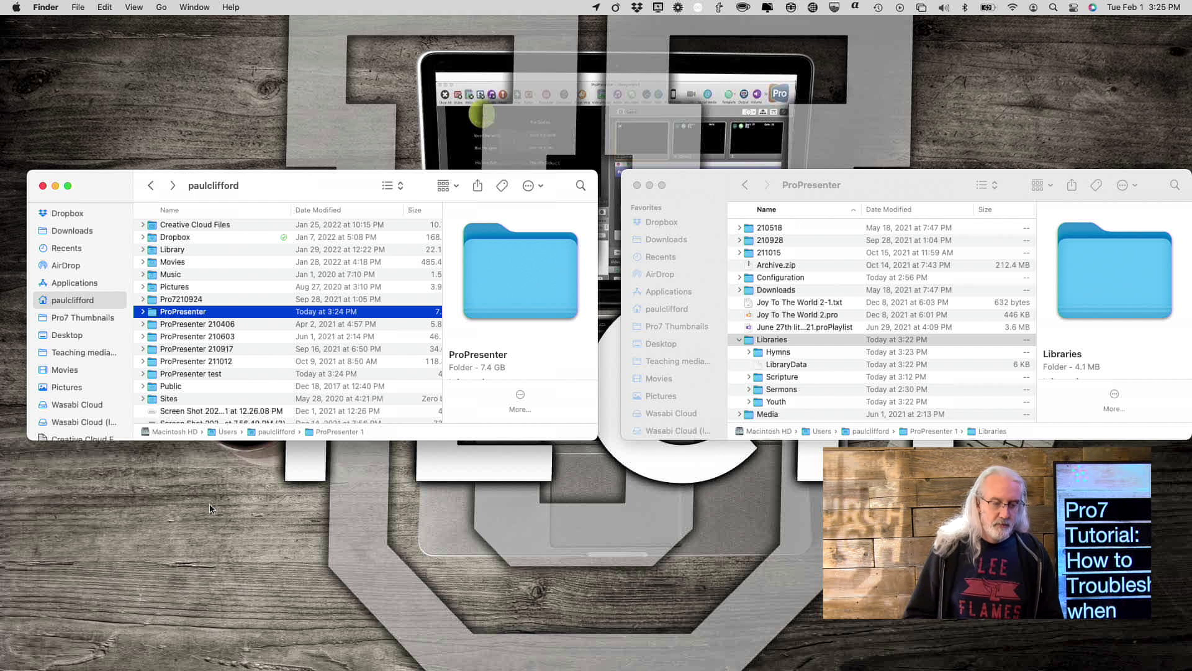
pyautogui.moveTo(381, 640)
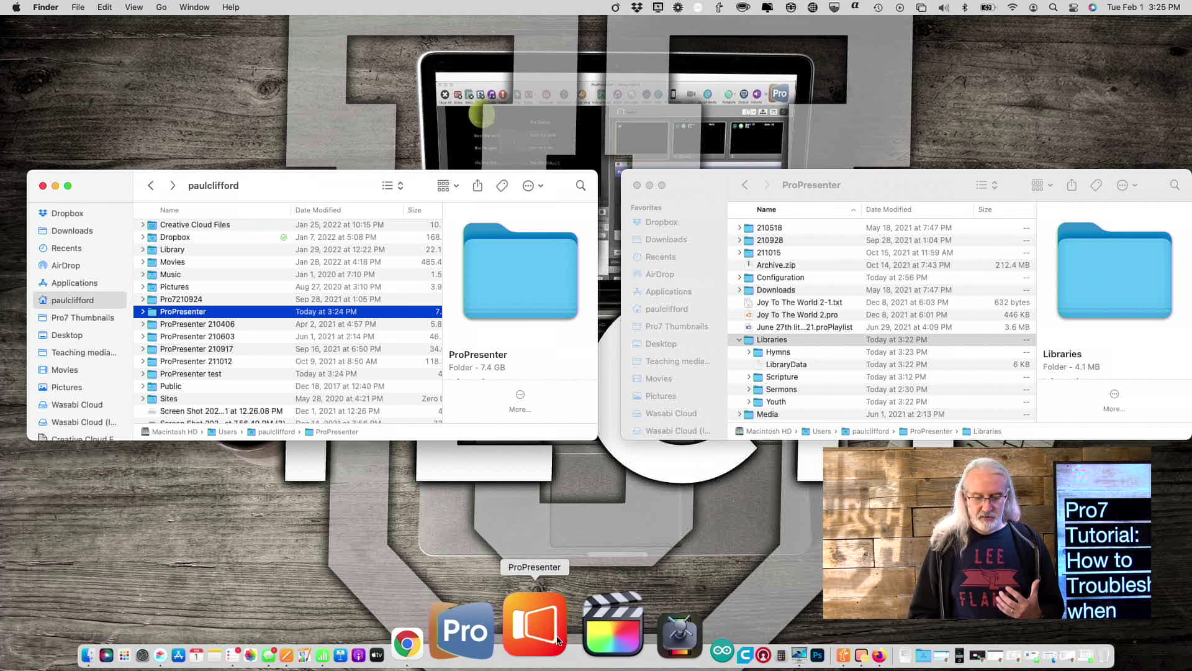
# Relaunch ProPresenter, open 210112 TV from the Sunday May 30 playlist, and send slide 3 live.
pyautogui.click(556, 639)
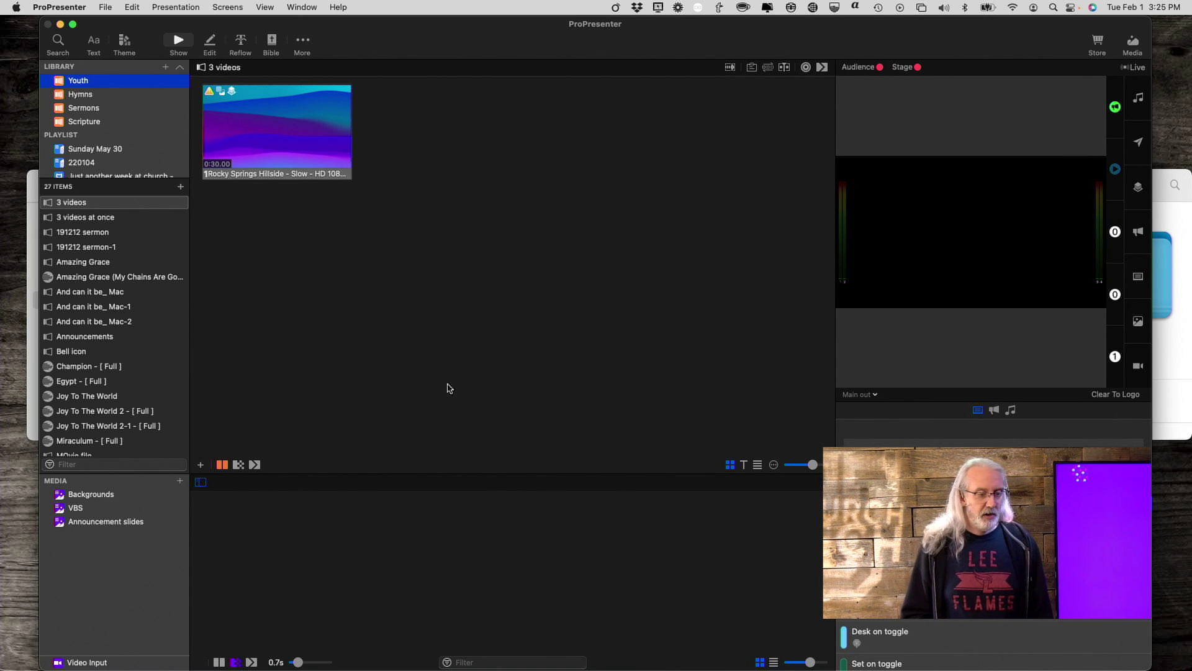
pyautogui.click(124, 152)
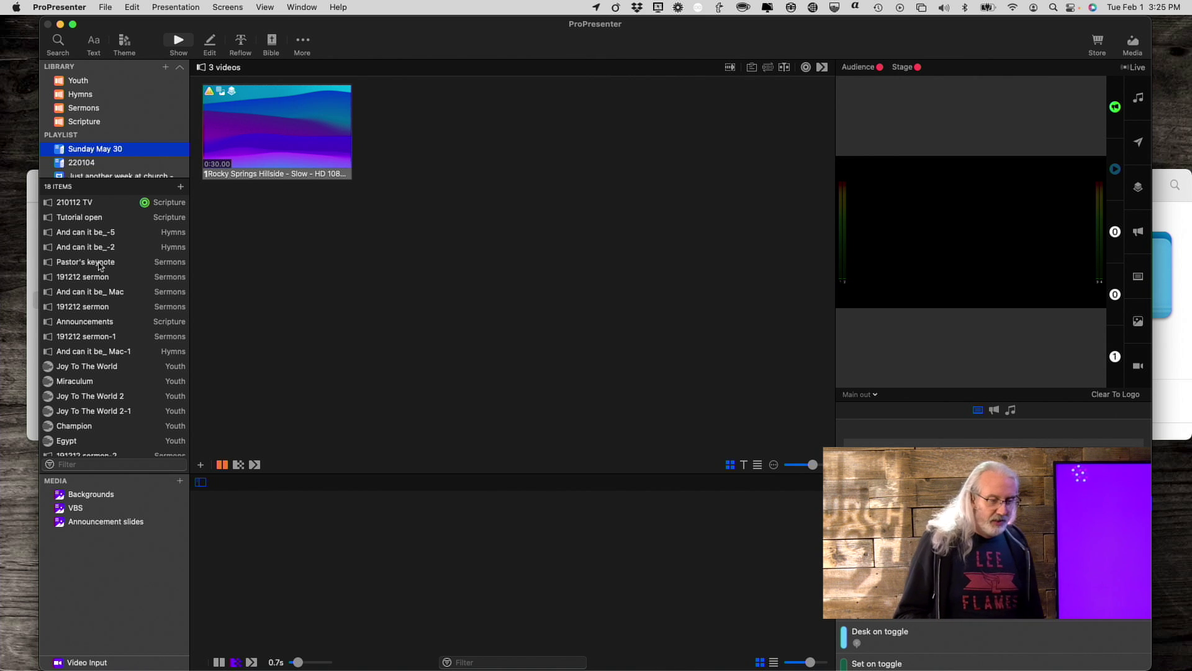
pyautogui.click(103, 205)
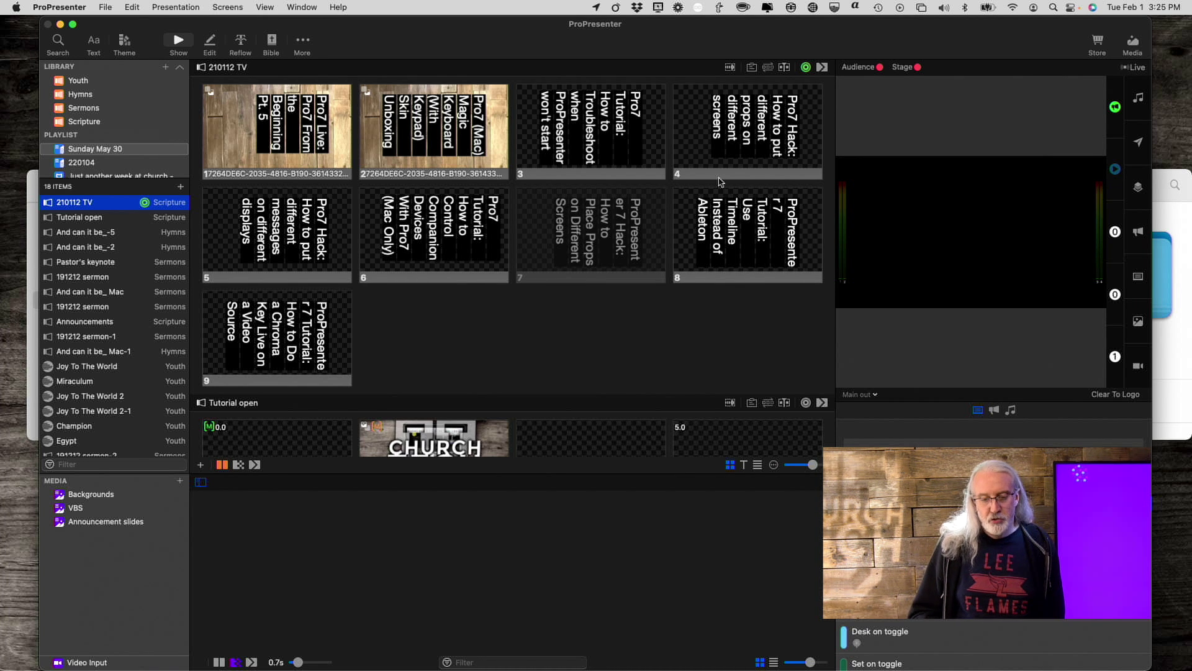
pyautogui.click(638, 139)
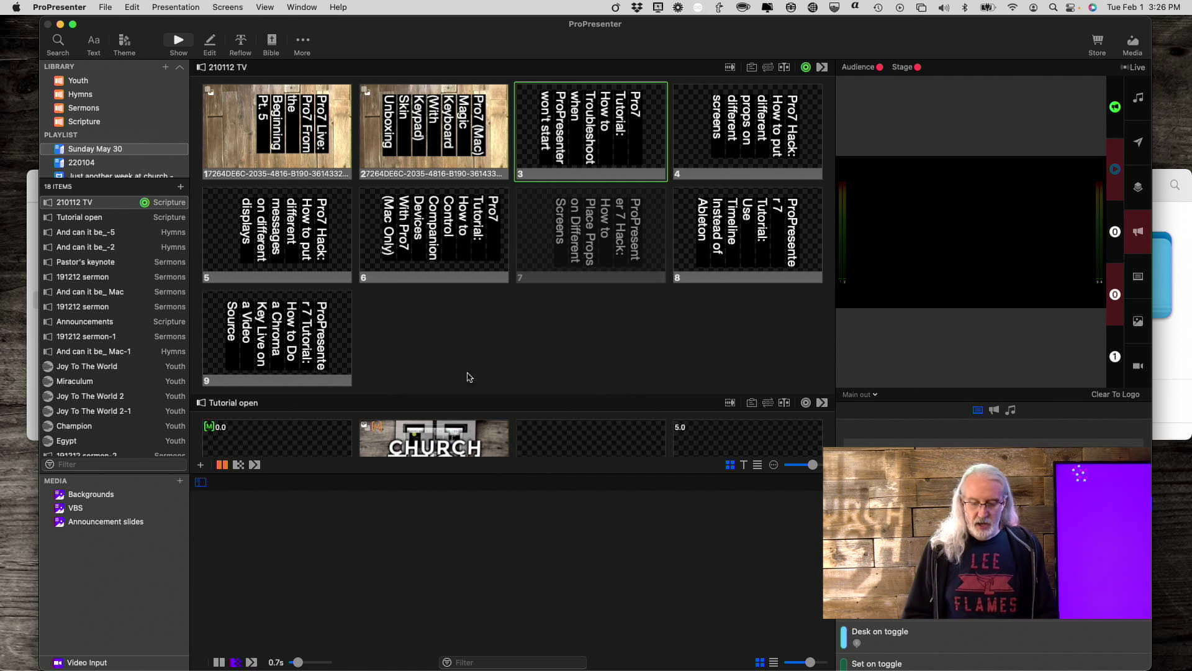
pyautogui.scroll(-5, 865, 657)
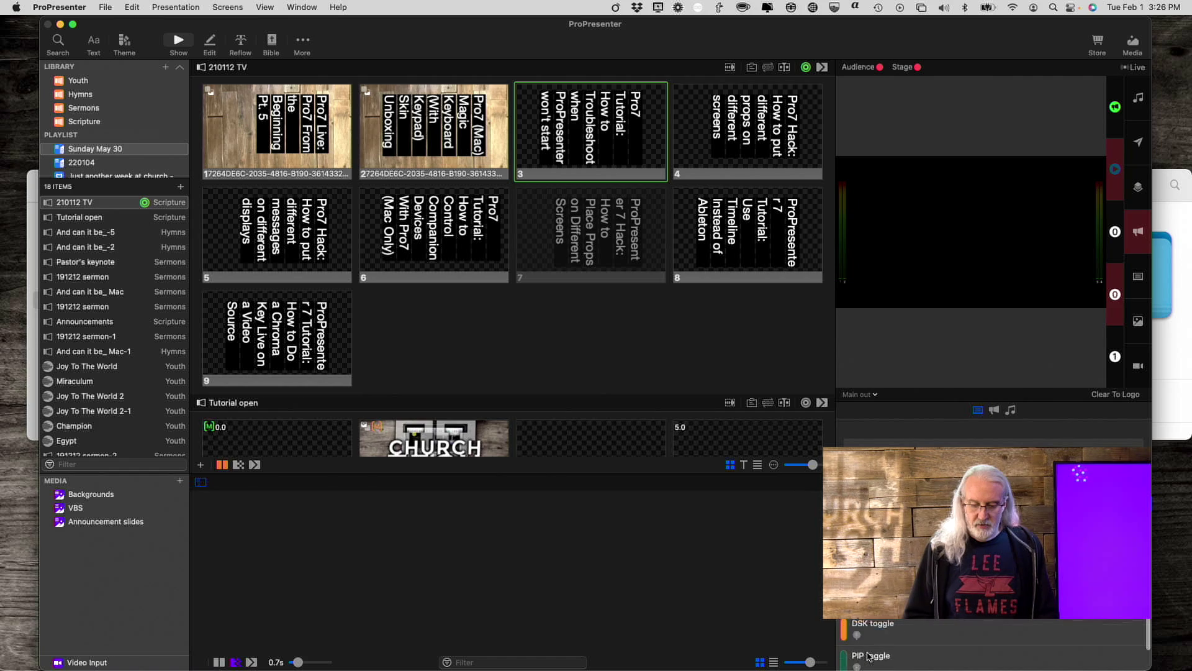